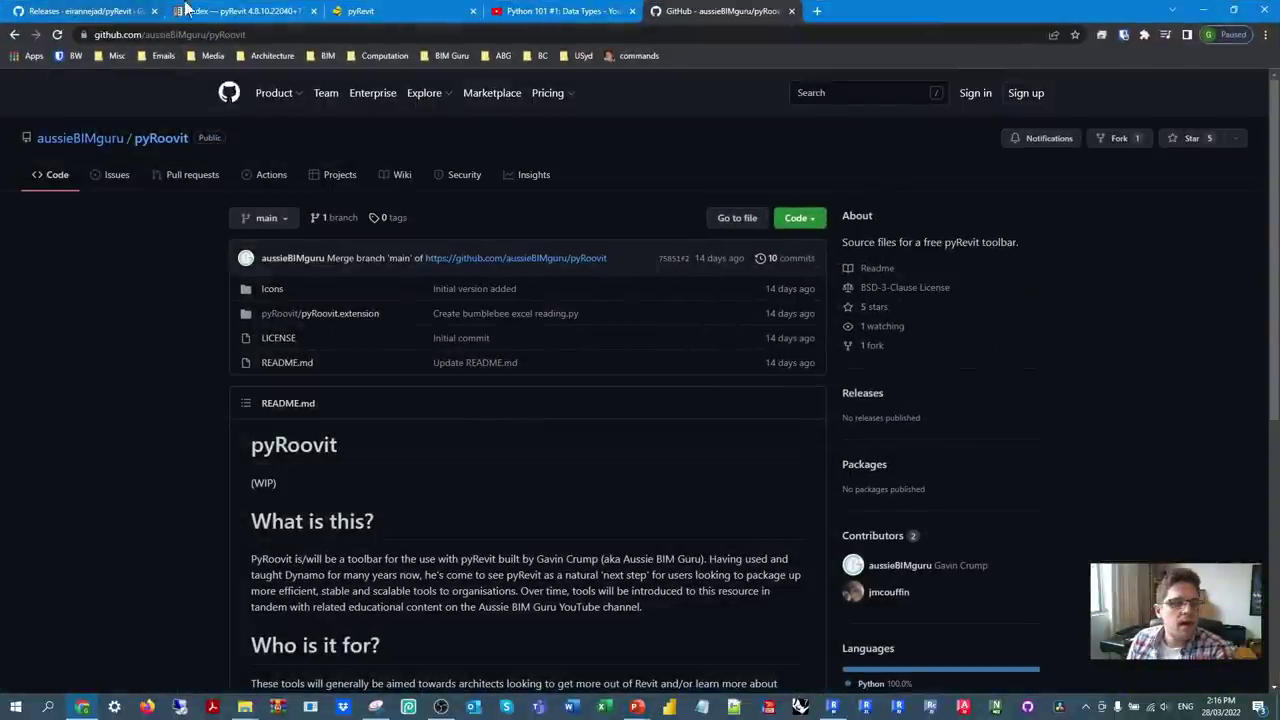
- Go from the releases page to the main pyRevit GitHub repository and scroll its README to Getting Started
left_click(218, 10)
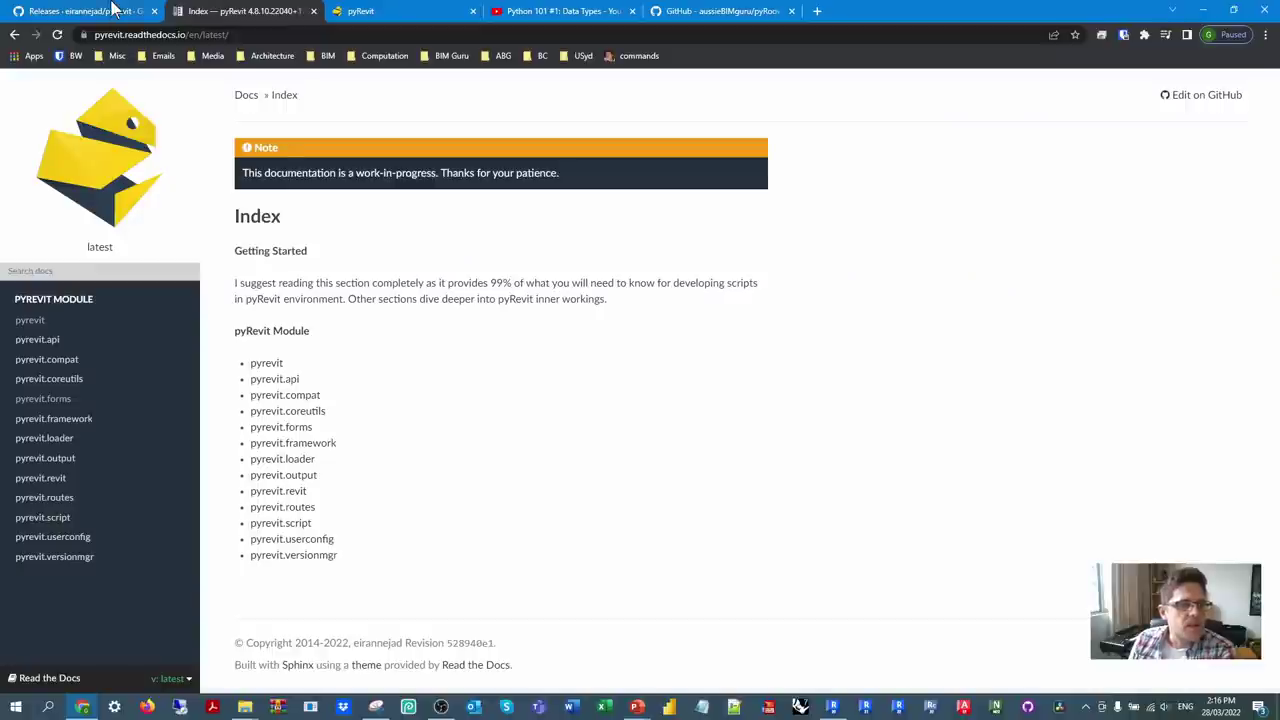
left_click(75, 10)
scroll(100, 210, "up", 1)
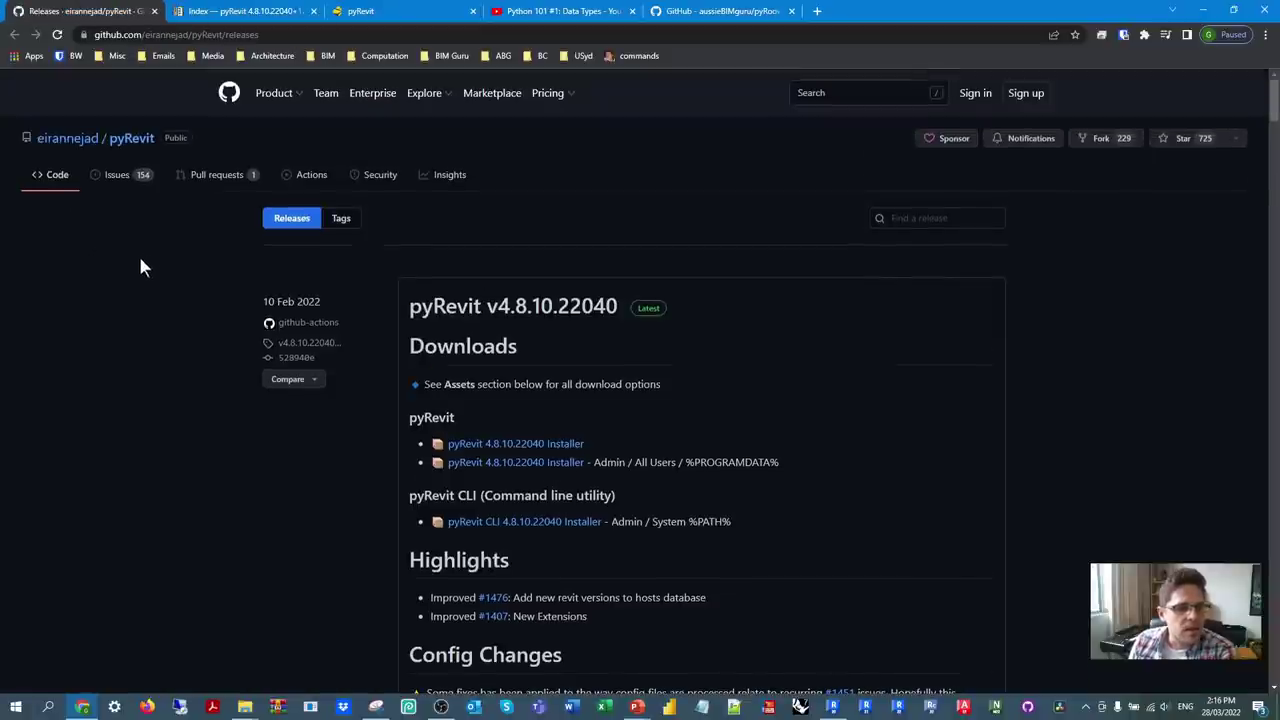
left_click(131, 140)
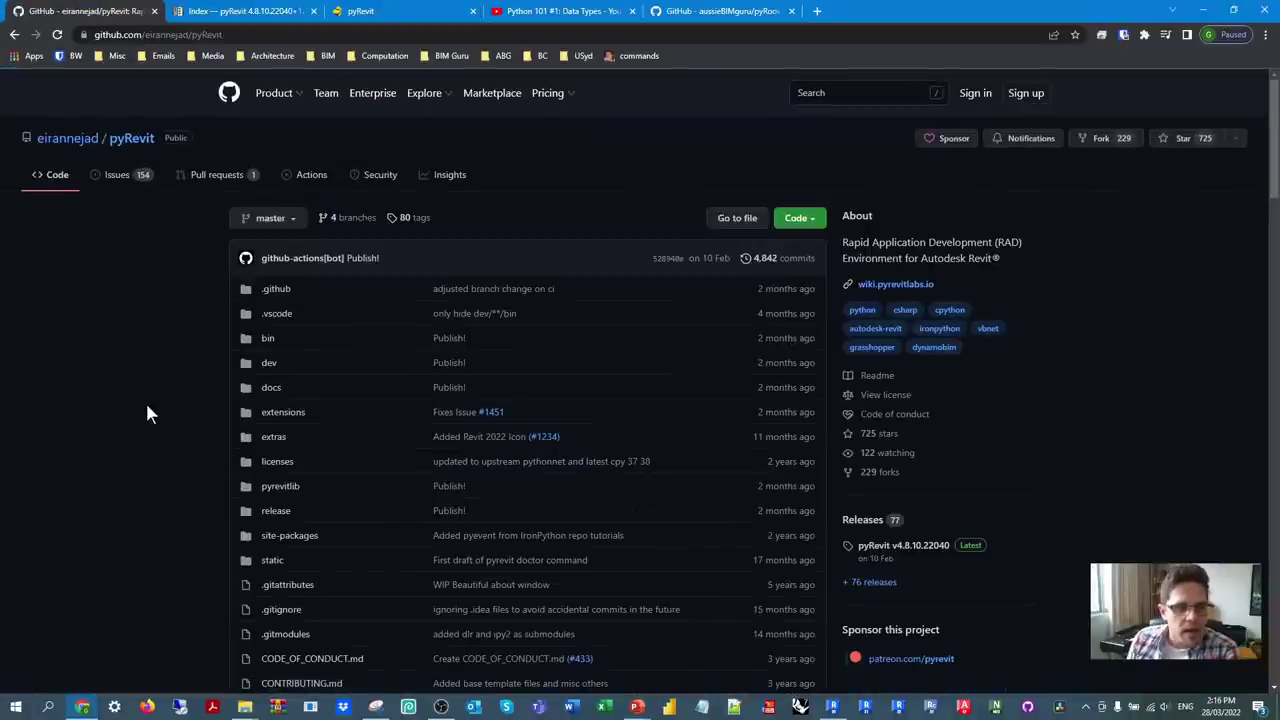
scroll(150, 400, "down", 4)
scroll(155, 400, "down", 5)
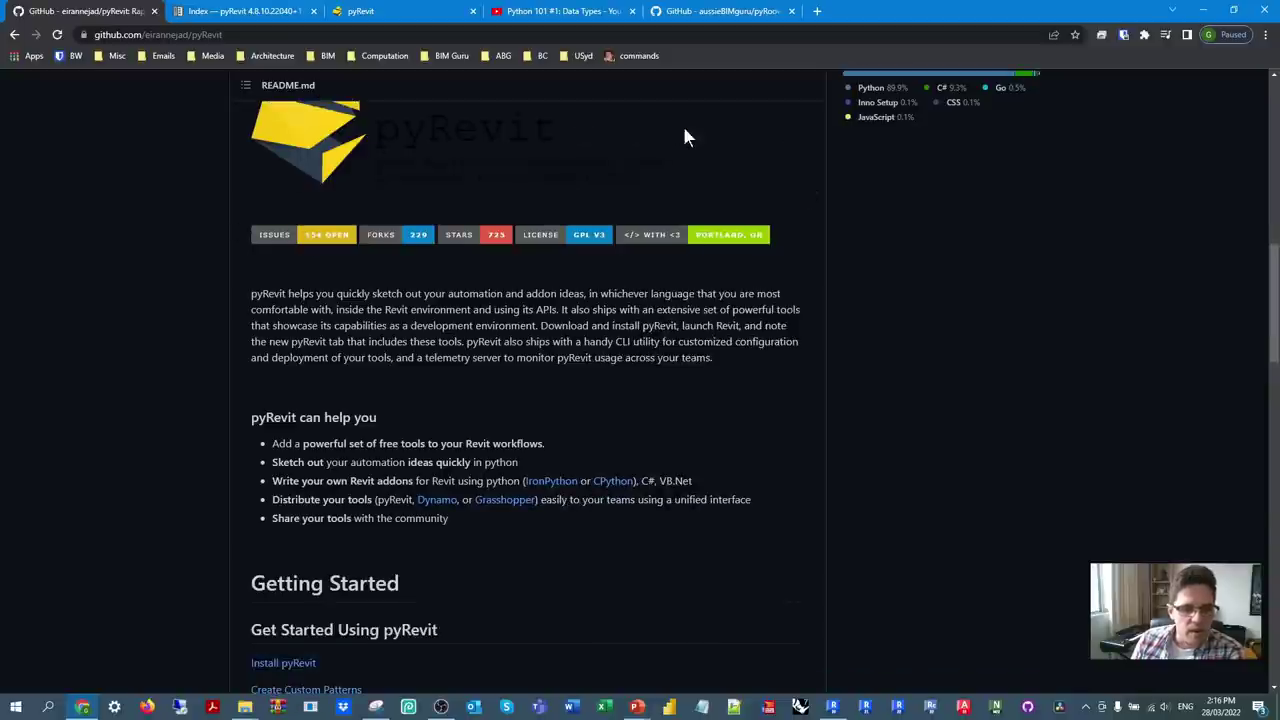
scroll(187, 300, "down", 3)
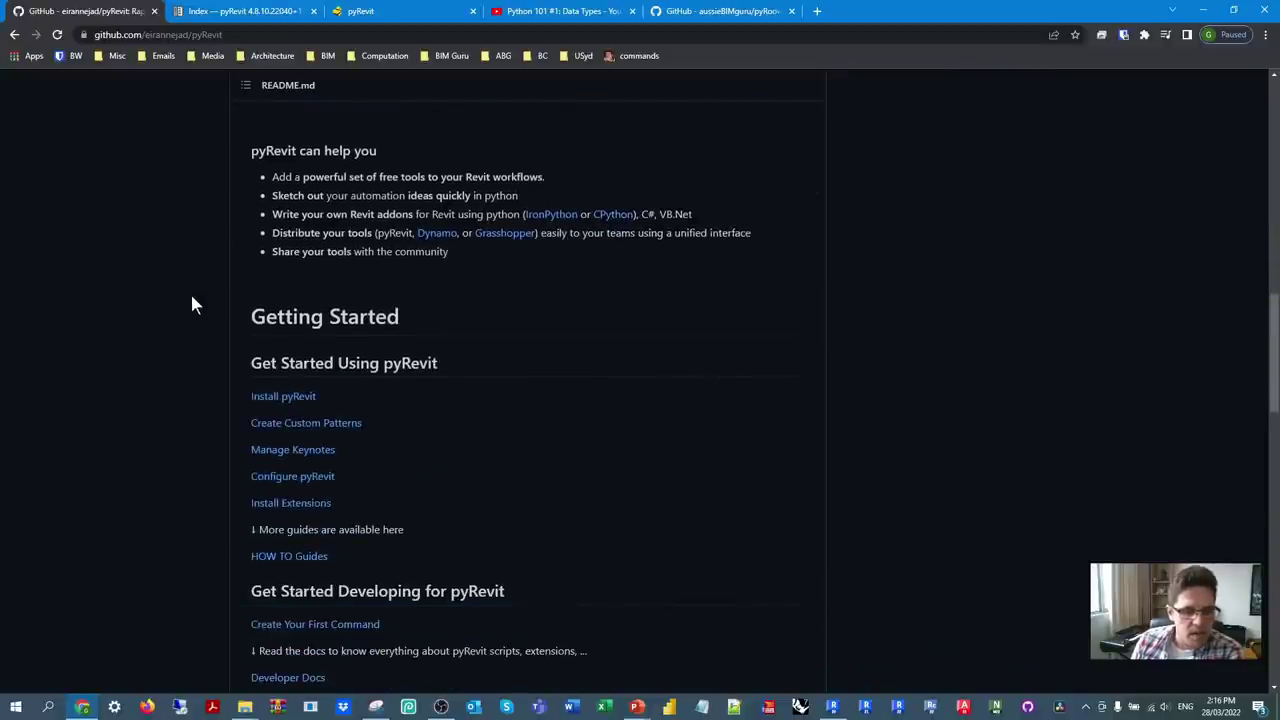
- Open the 'Install pyRevit' Notion guide and read through its download and installer-wizard steps
left_click(292, 398)
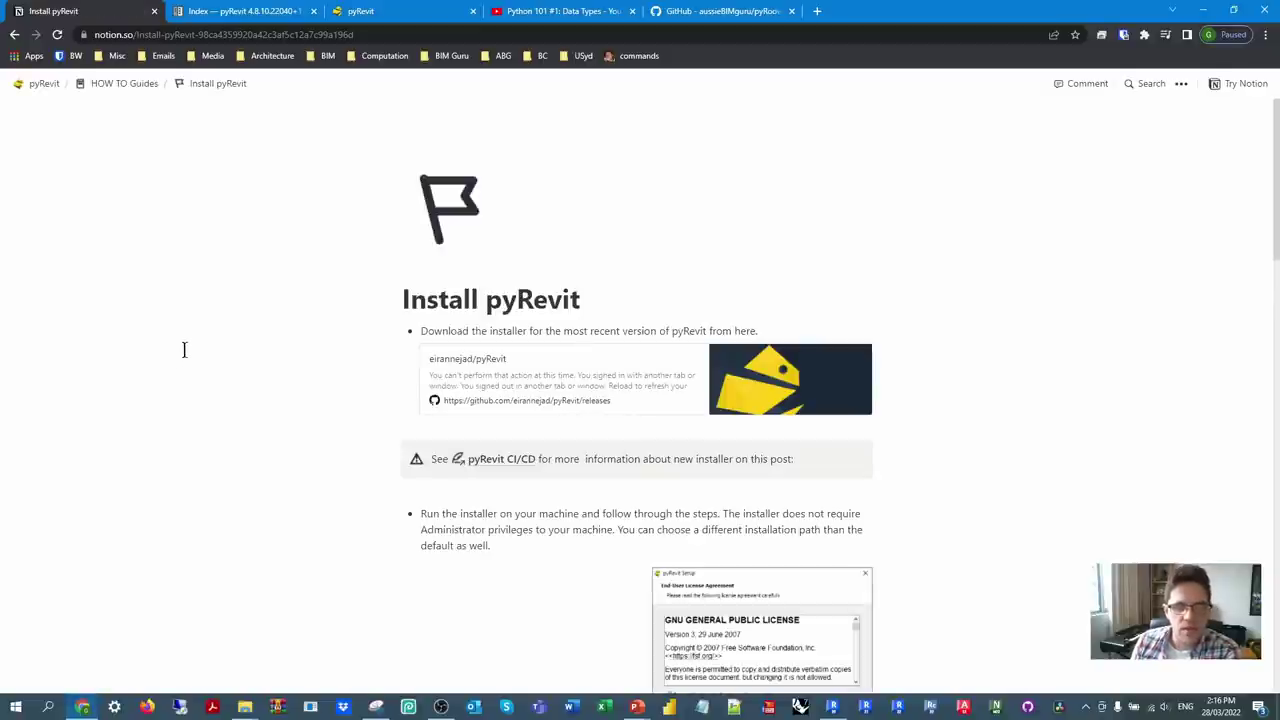
scroll(187, 349, "down", 5)
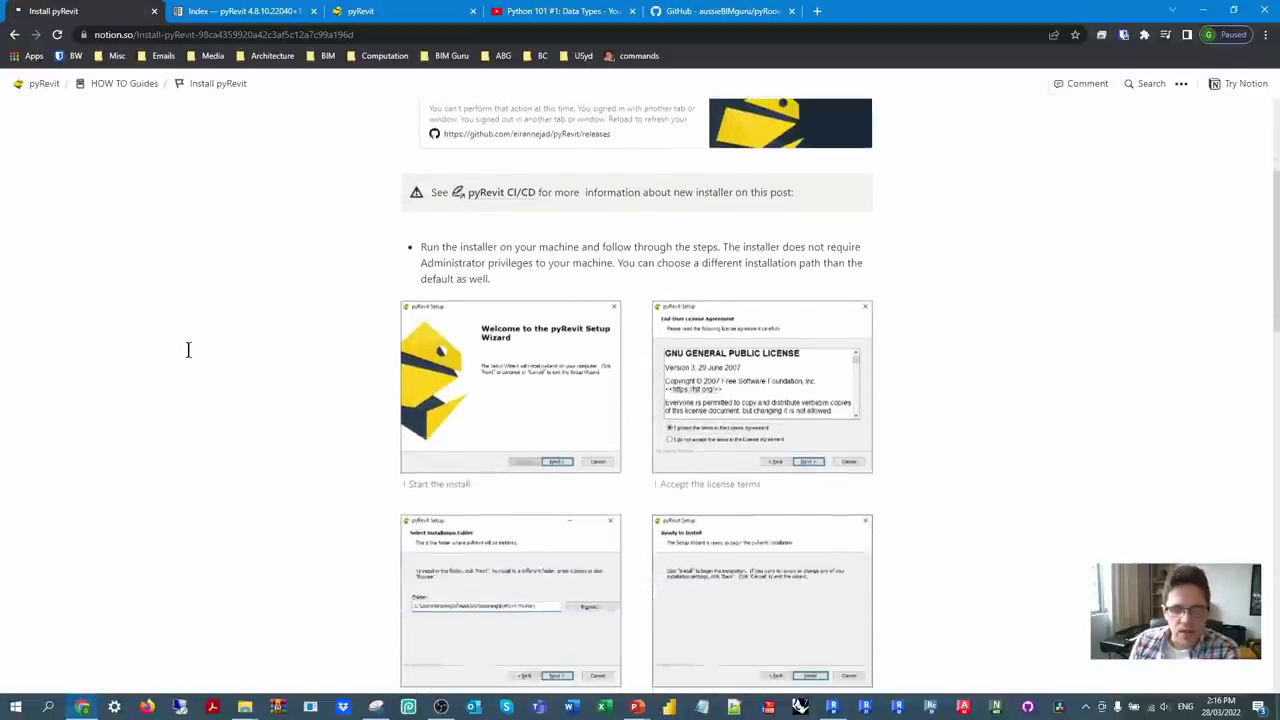
scroll(422, 373, "down", 4)
scroll(422, 375, "down", 8)
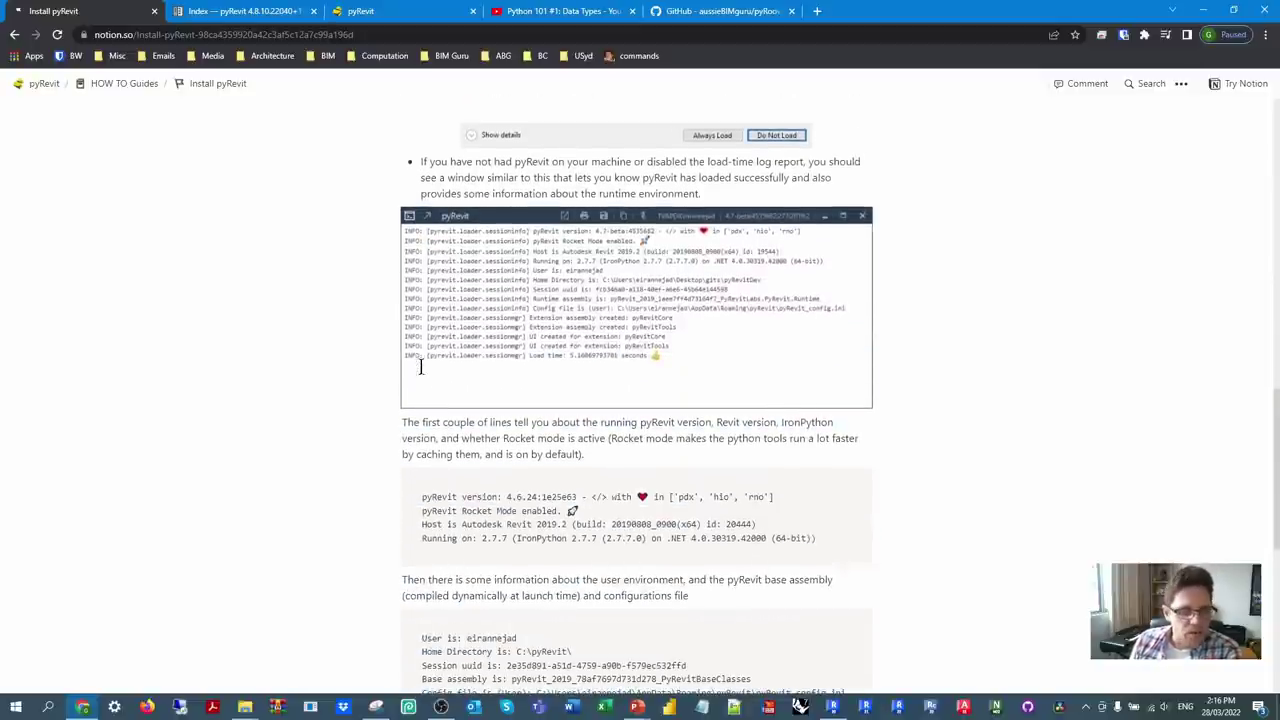
scroll(426, 373, "down", 2)
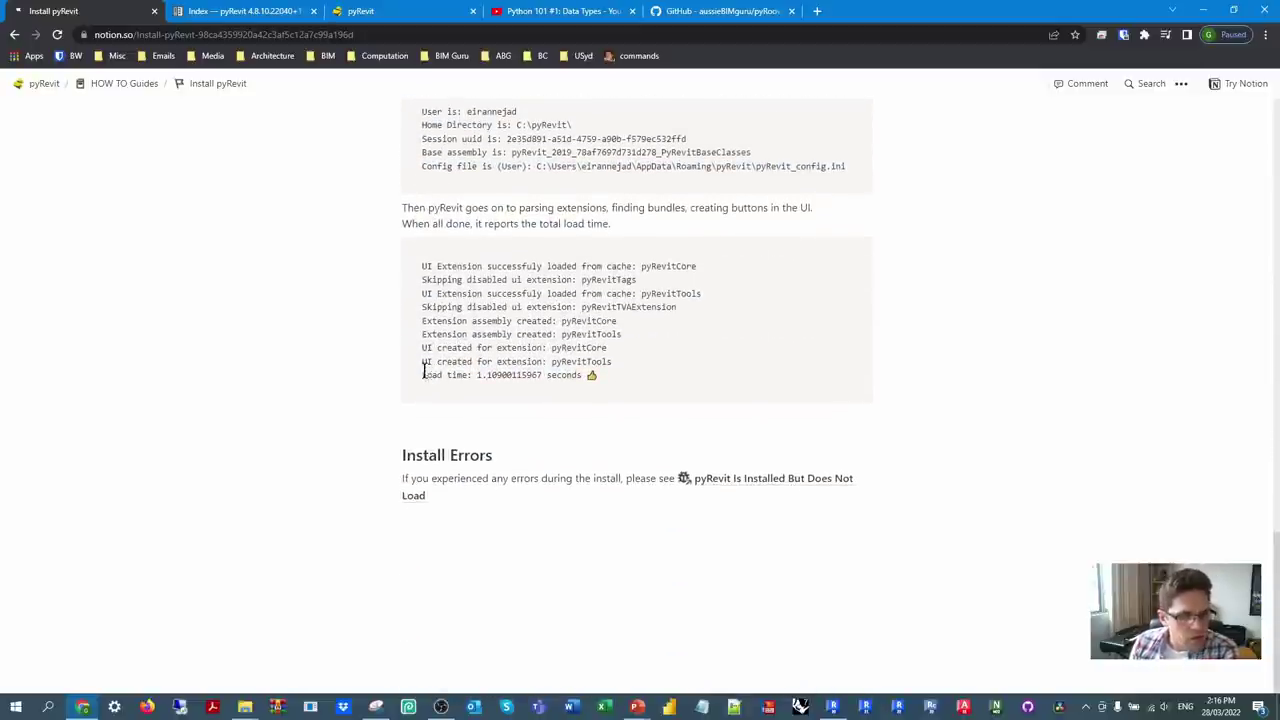
scroll(389, 453, "up", 20)
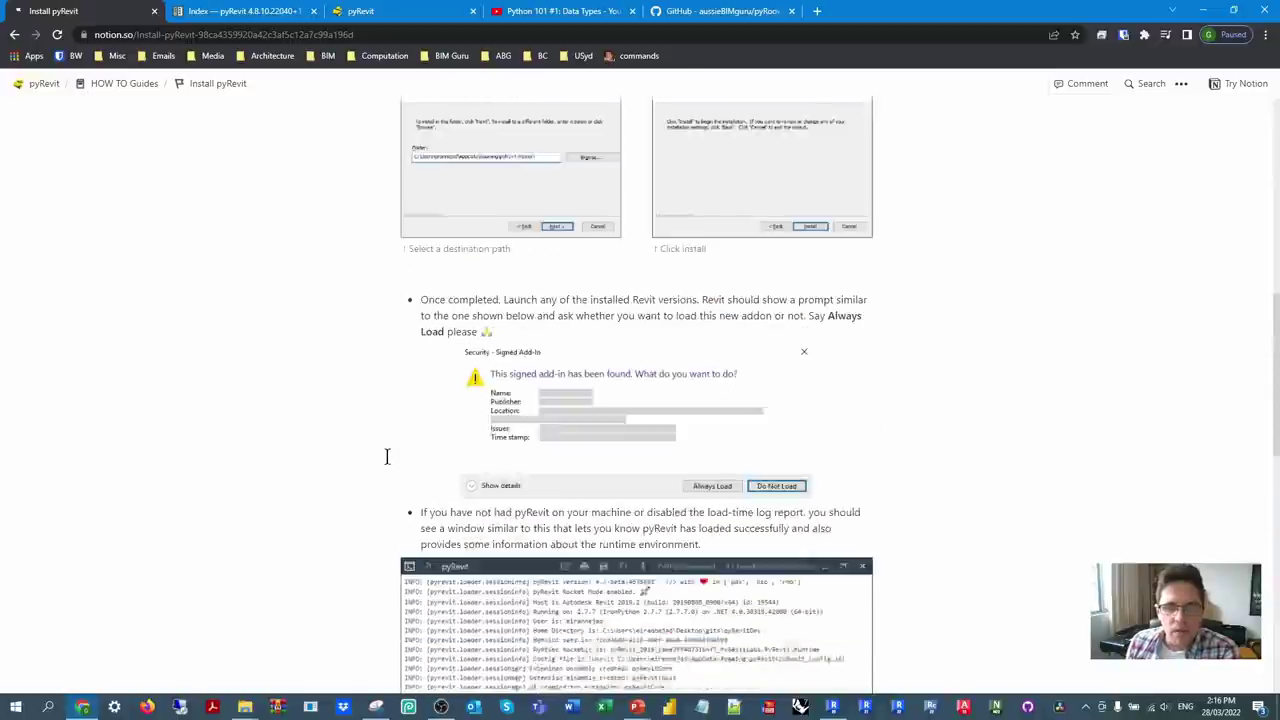
scroll(393, 448, "up", 1)
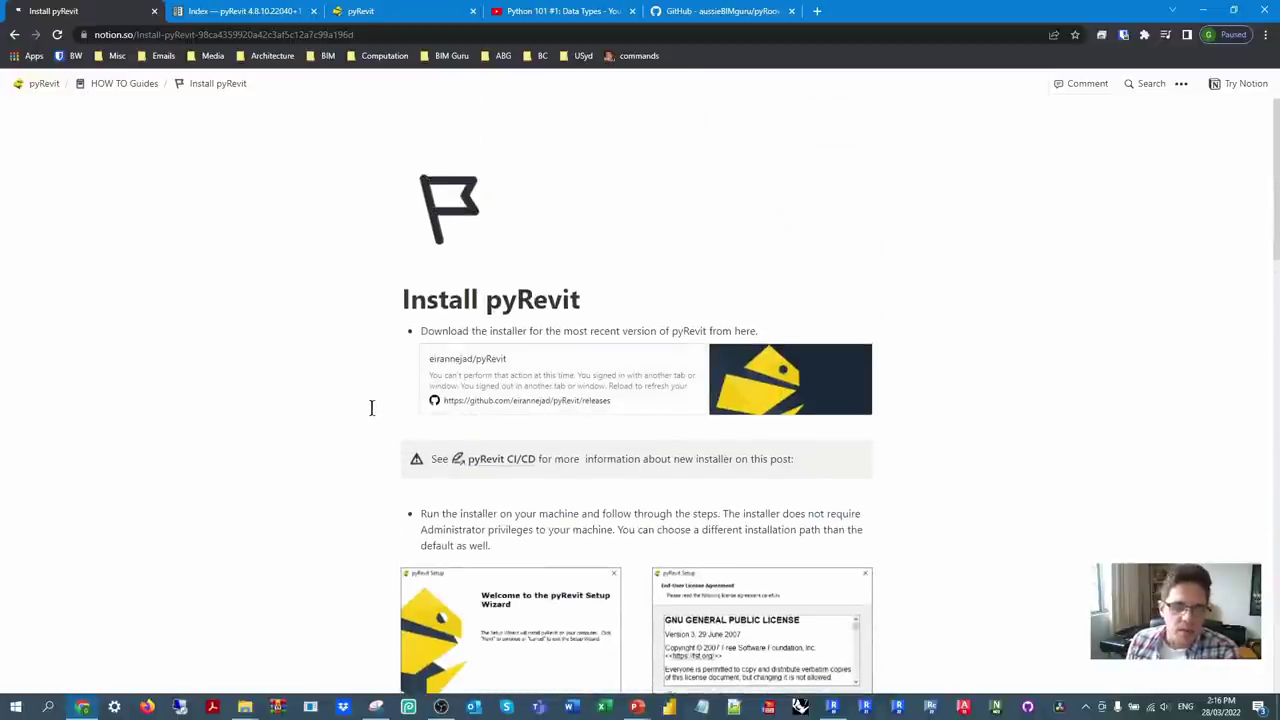
- Advance the slideshow to the 'Learning pyRevit' slide listing five learning sources
left_click(482, 364)
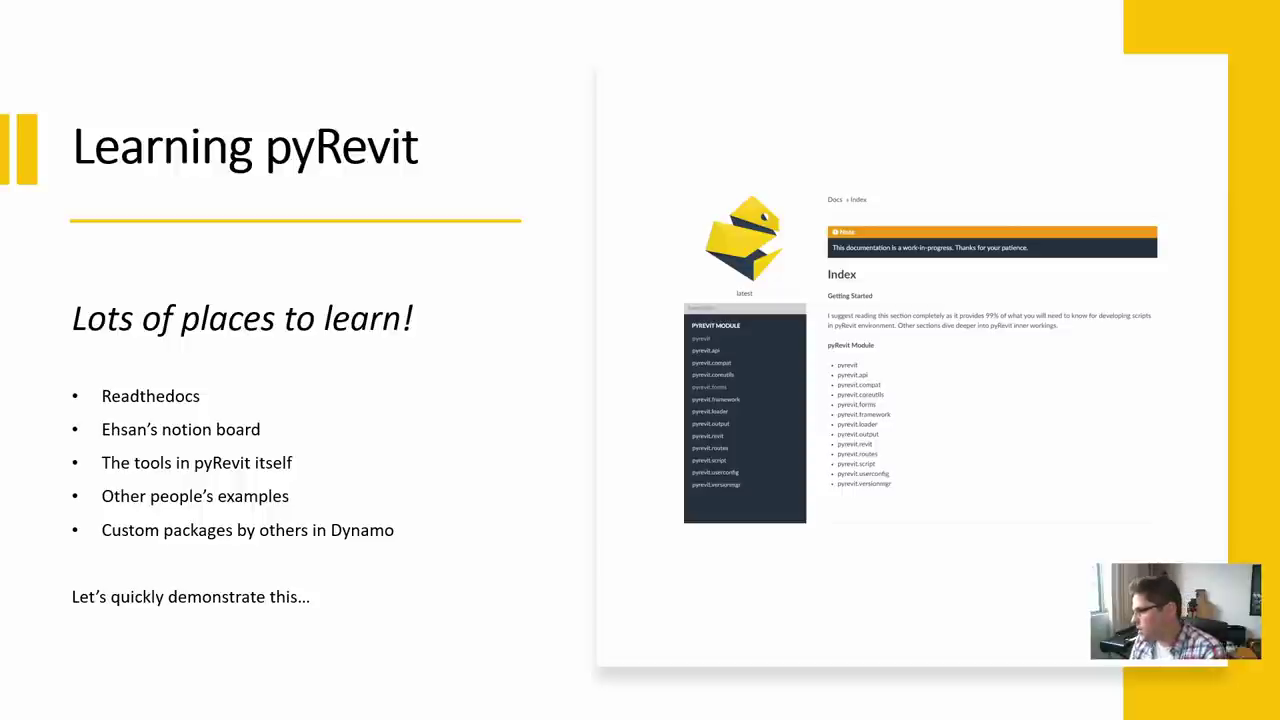
- Leave the slideshow for the pyRevit Read the Docs index and highlight its Getting Started recommendation
key("alt+Tab")
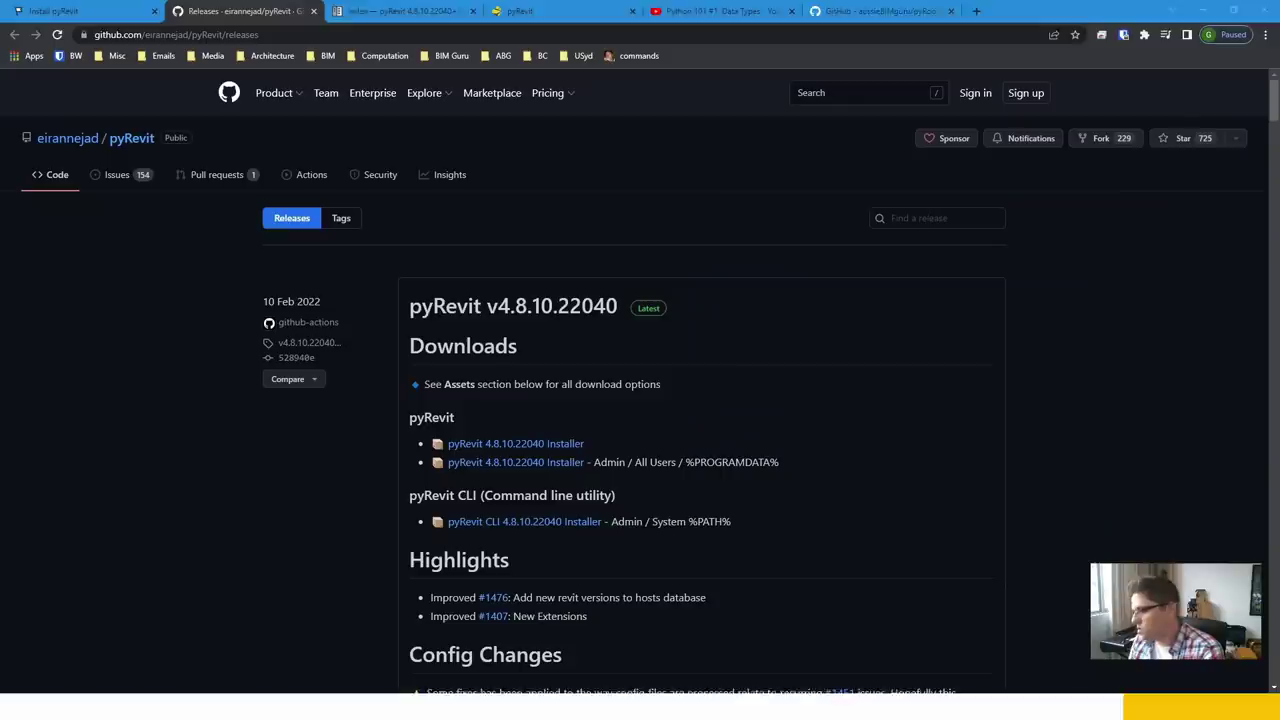
left_click(392, 10)
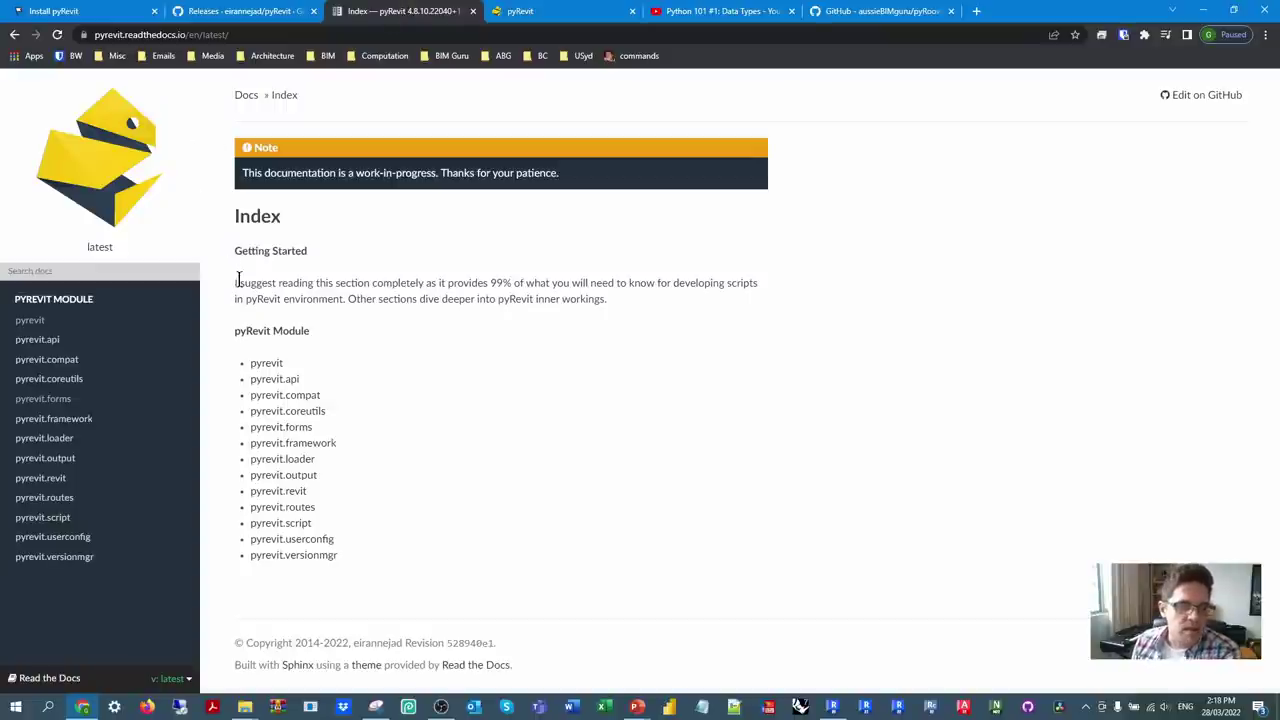
left_click_drag(235, 283, 512, 284)
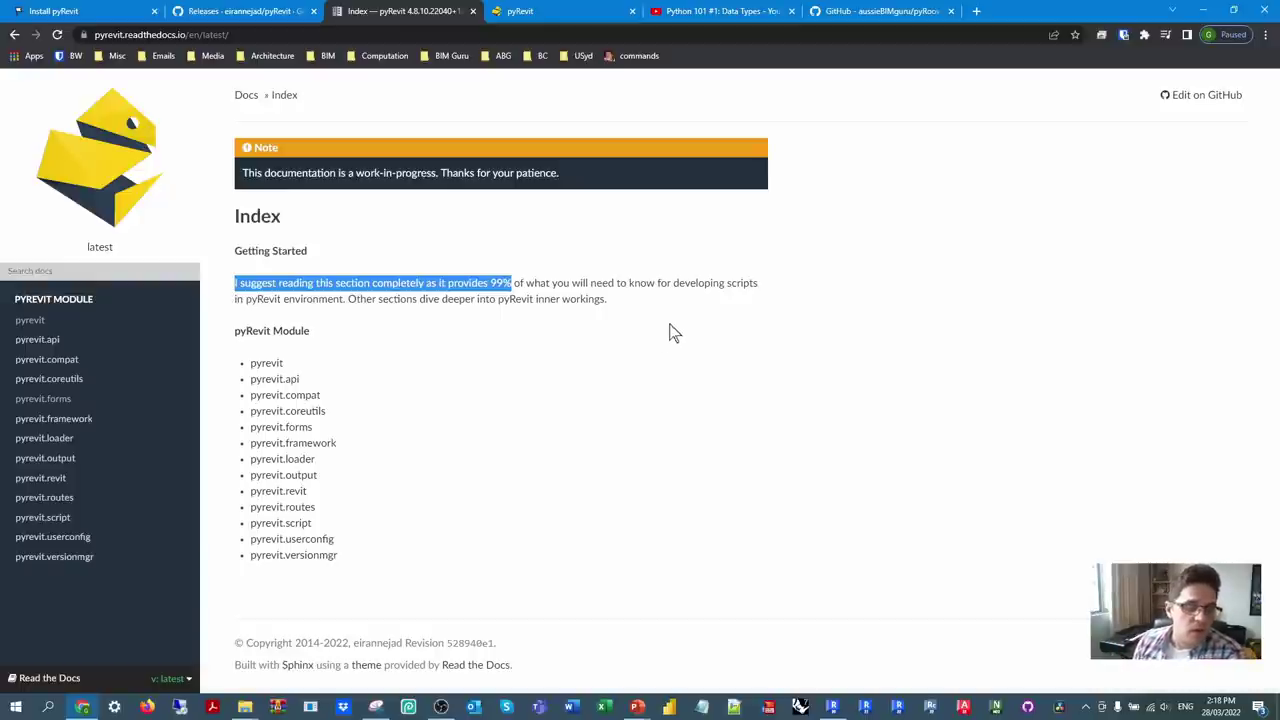
left_click(638, 424)
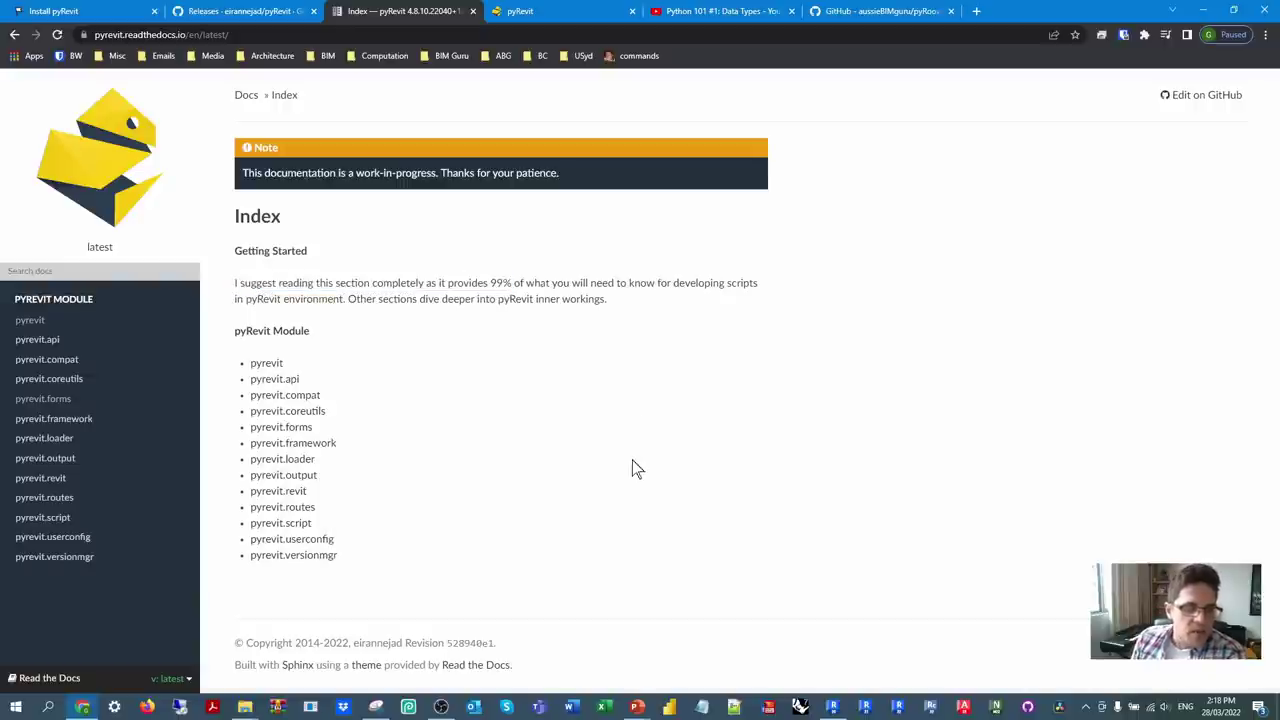
- Open the pyrevit.forms reference in a background tab and scroll the docs index
middle_click(298, 432)
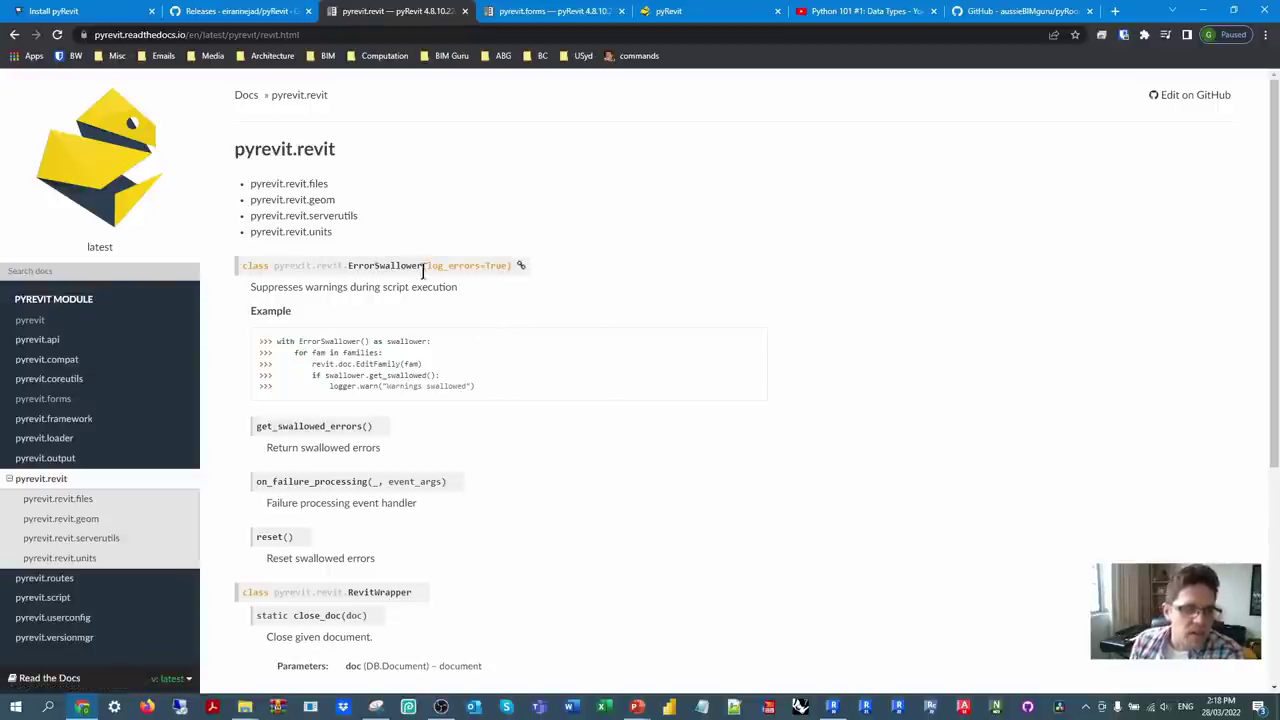
scroll(651, 277, "down", 1)
scroll(651, 277, "down", 5)
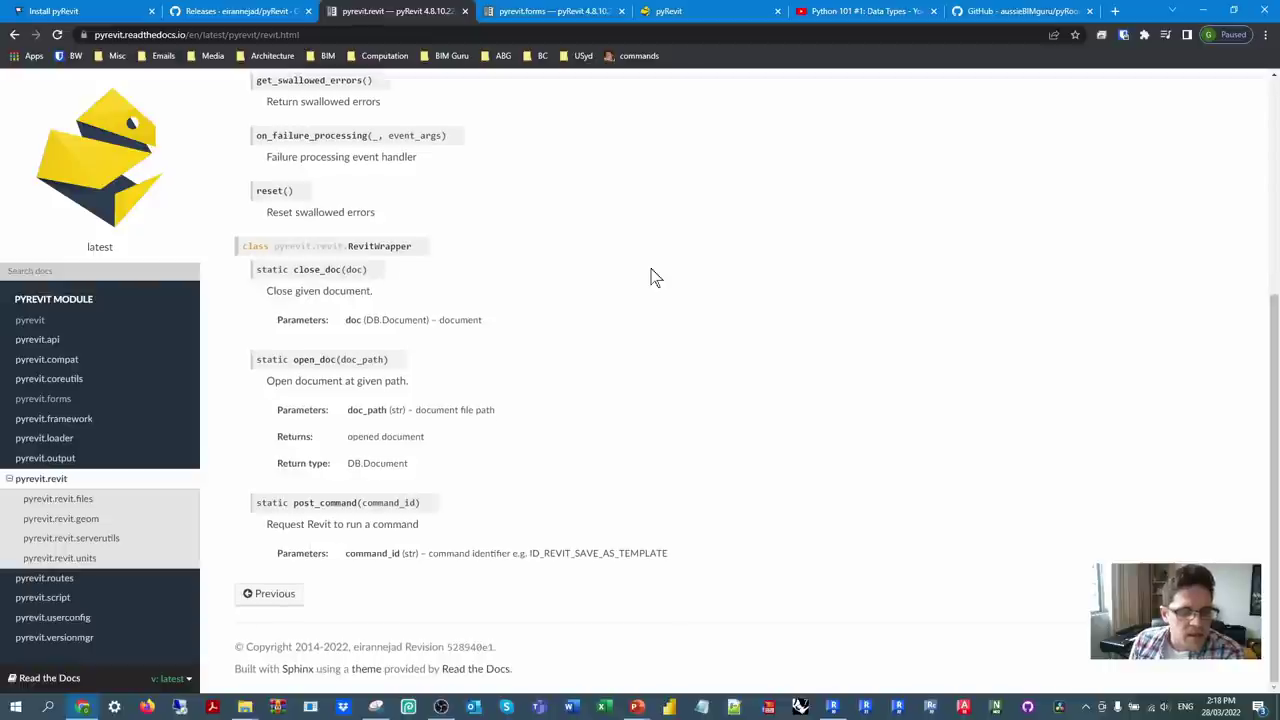
scroll(650, 283, "up", 1)
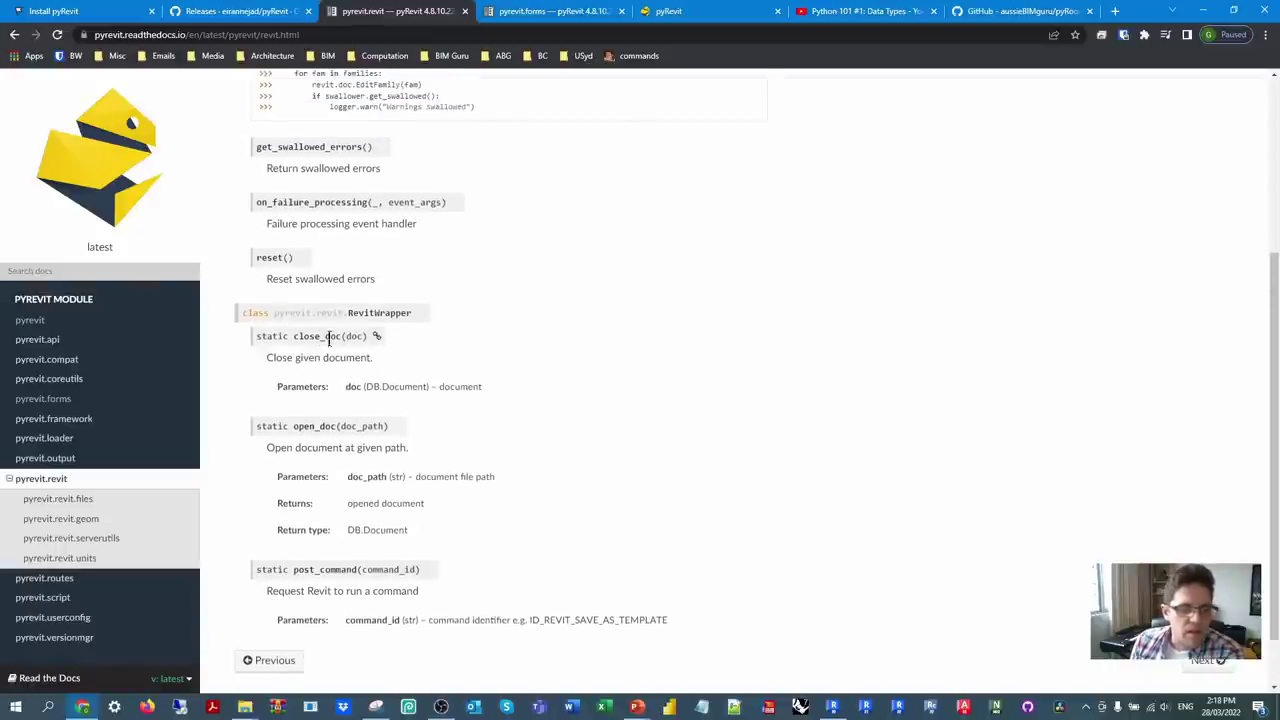
- Scroll through the pyrevit.forms reference page, then move to the Notion pyRevit home tab
left_click(550, 11)
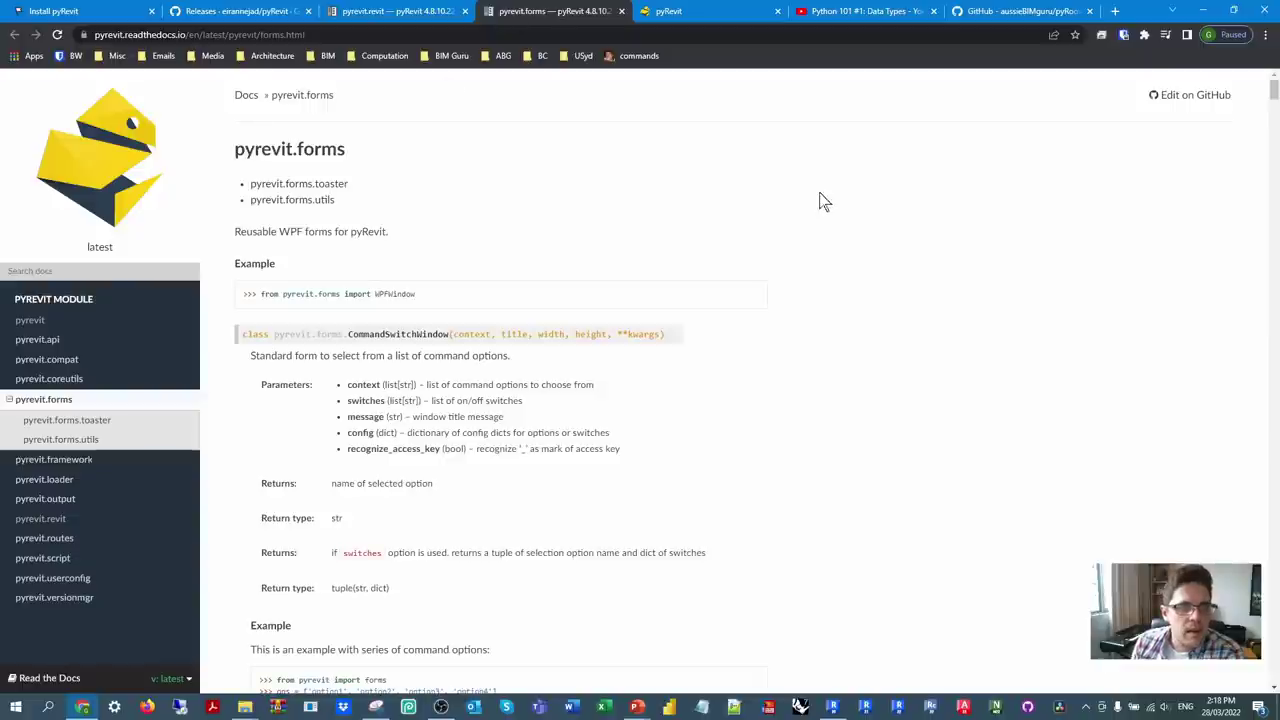
scroll(891, 334, "down", 7)
scroll(891, 334, "down", 2)
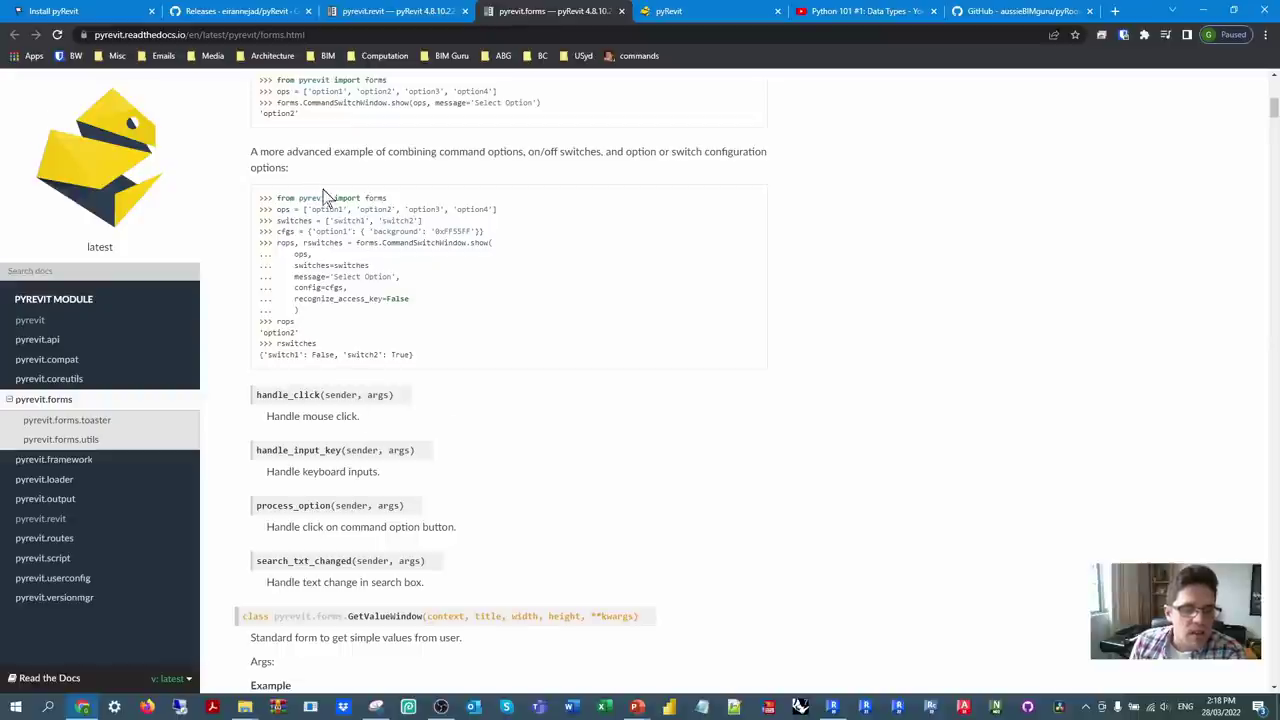
scroll(518, 372, "down", 3)
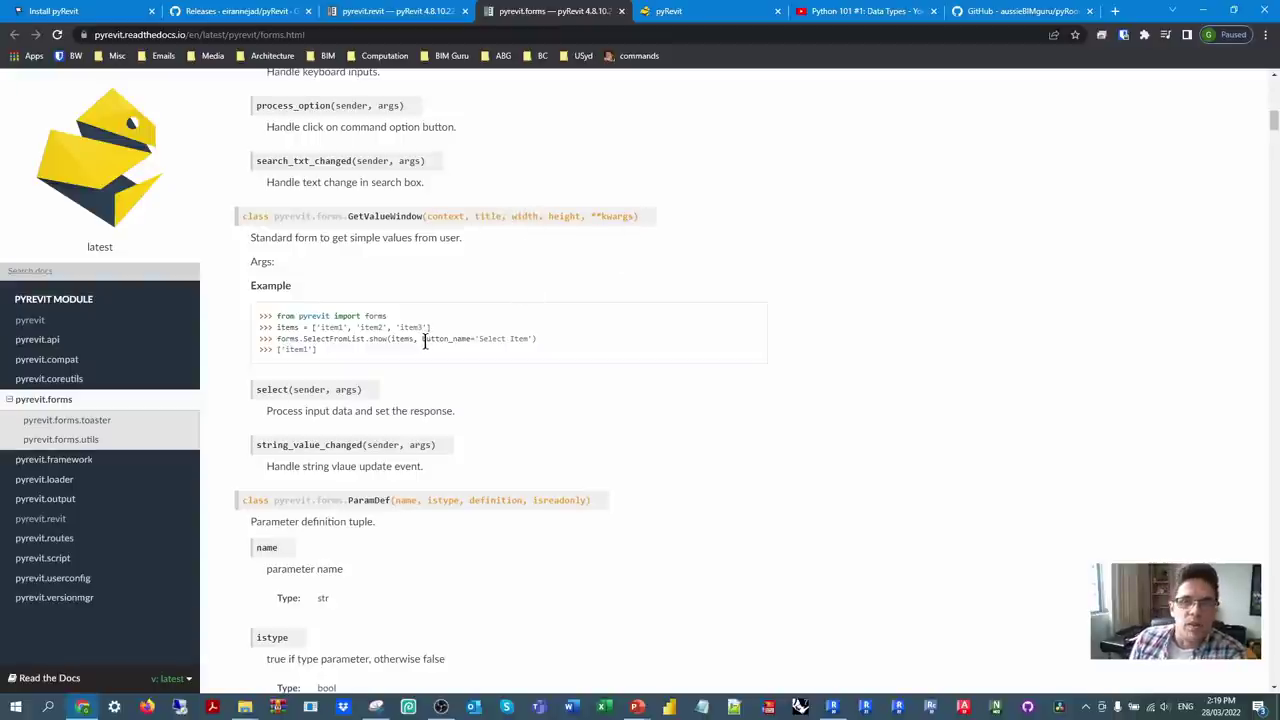
left_click(724, 10)
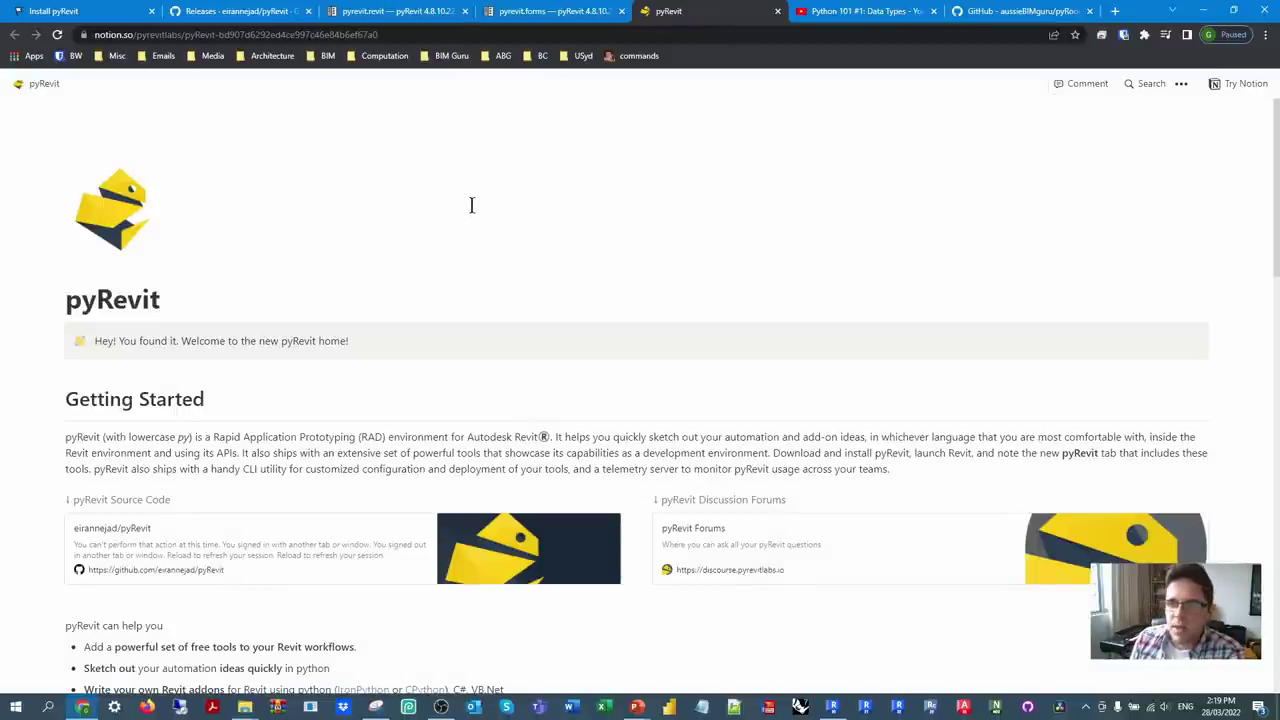
- Scroll the Notion pyRevit home page's guide links, then bring Revit's A001 Title Sheet forward
scroll(471, 203, "down", 2)
scroll(478, 201, "down", 2)
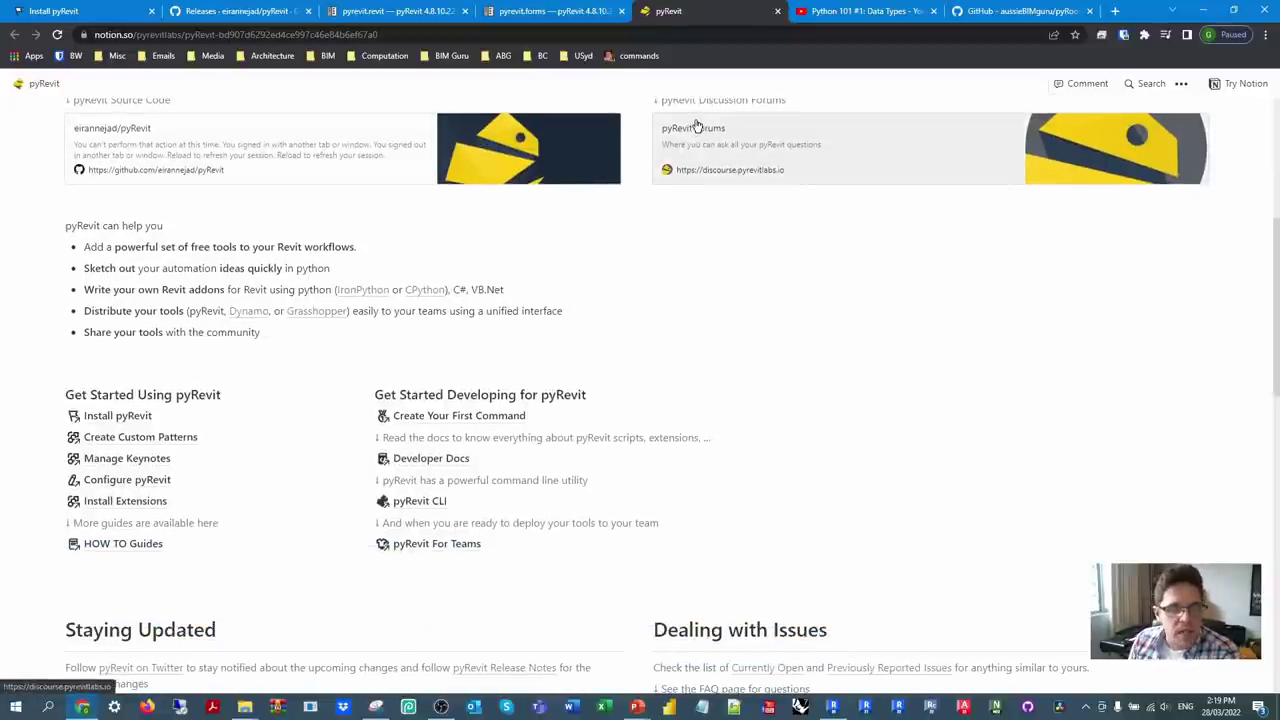
scroll(340, 357, "down", 1)
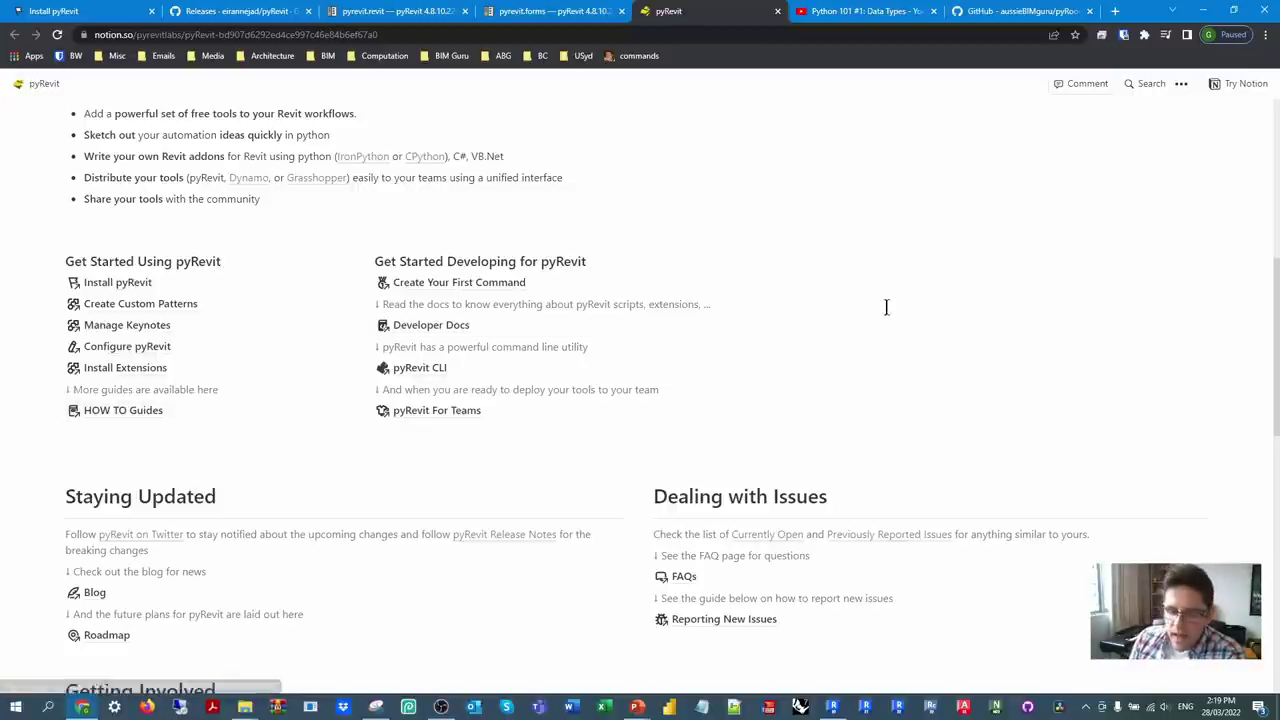
left_click(832, 706)
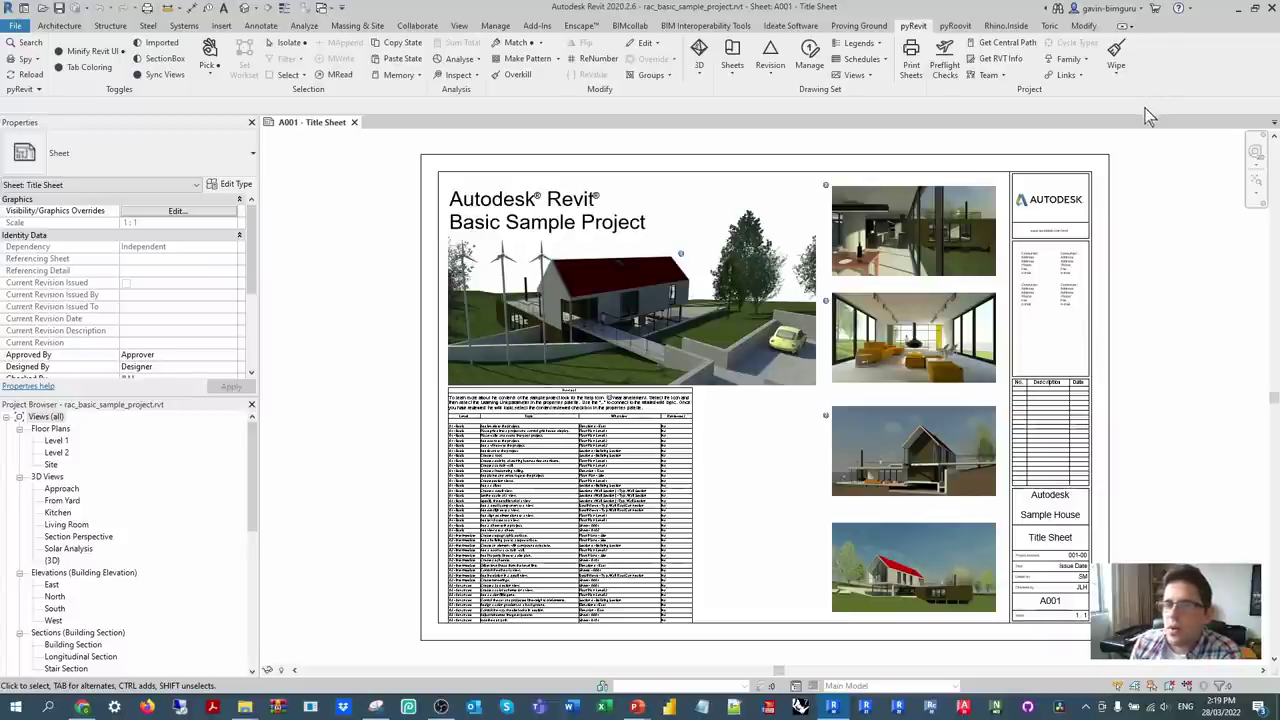
- Close the six-sheet Print Sheets dialog and show the pyRoovit ribbon tab's tools
left_click(911, 66)
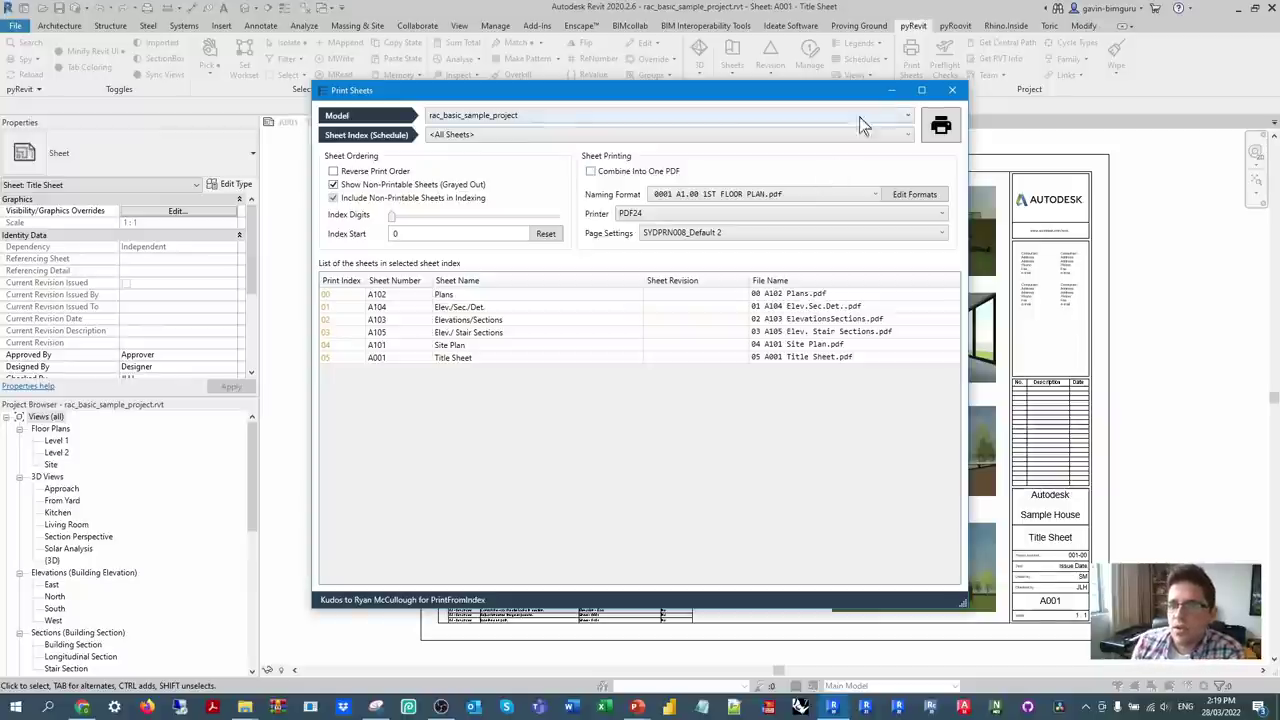
left_click(952, 90)
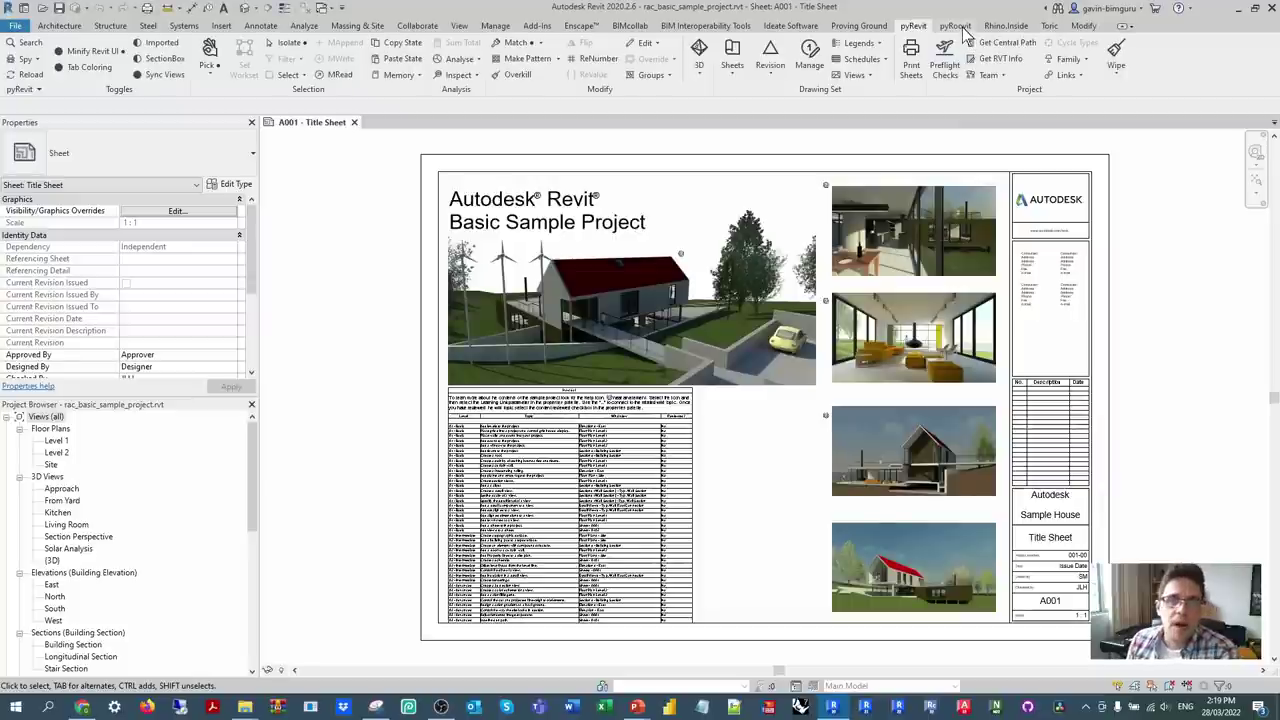
left_click(962, 28)
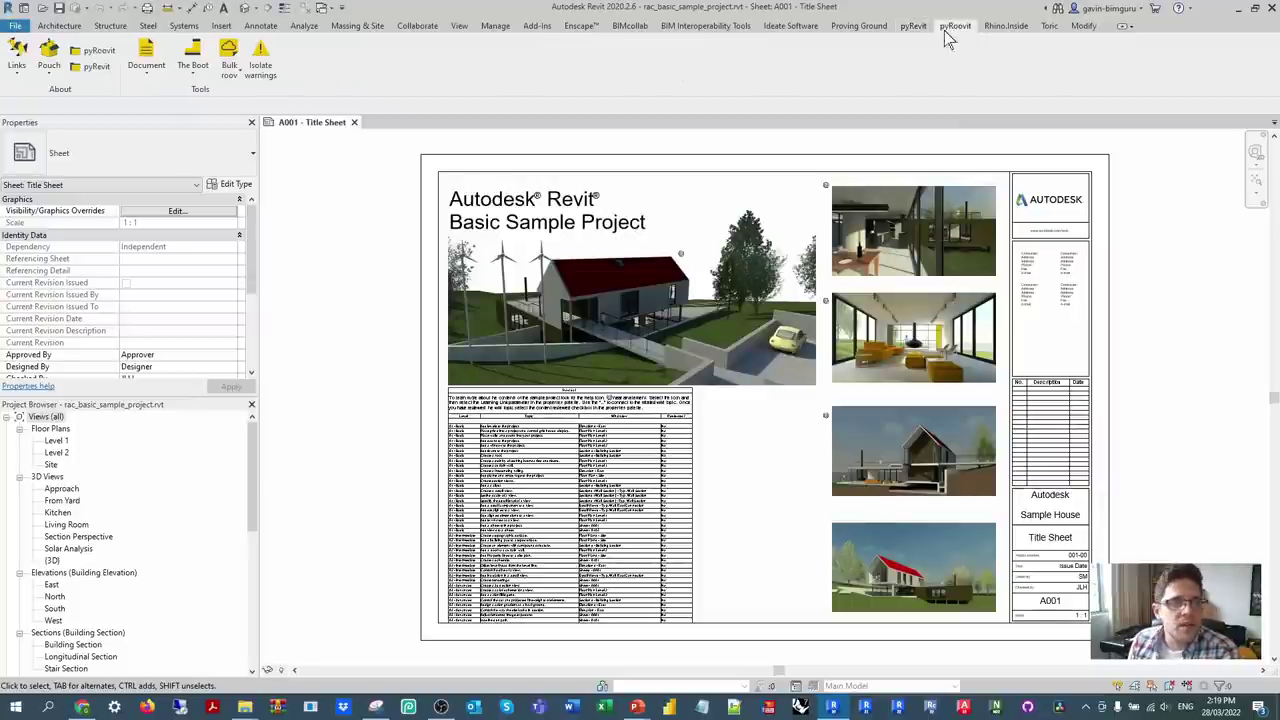
- Open pyRevit's master folder and browse into extensions > pyRevitTools.extension > pyRevit.tab
left_click(92, 74)
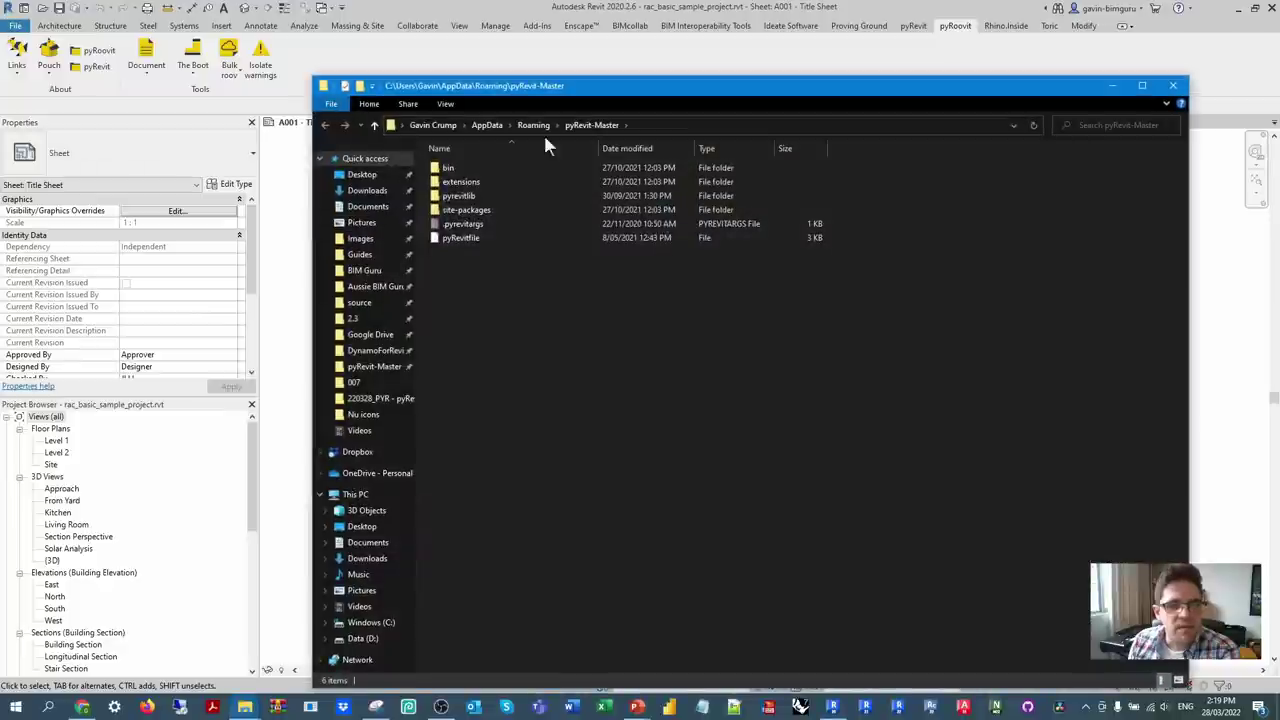
left_click_drag(613, 95, 437, 29)
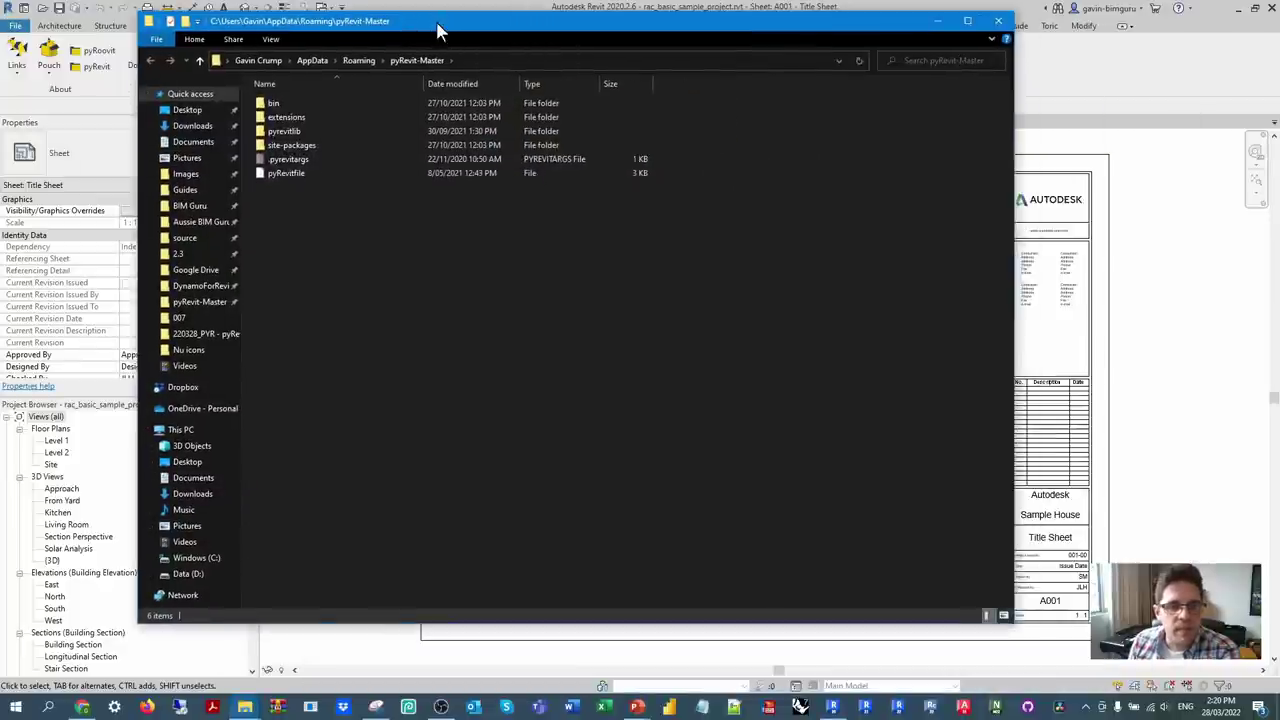
double_click(308, 114)
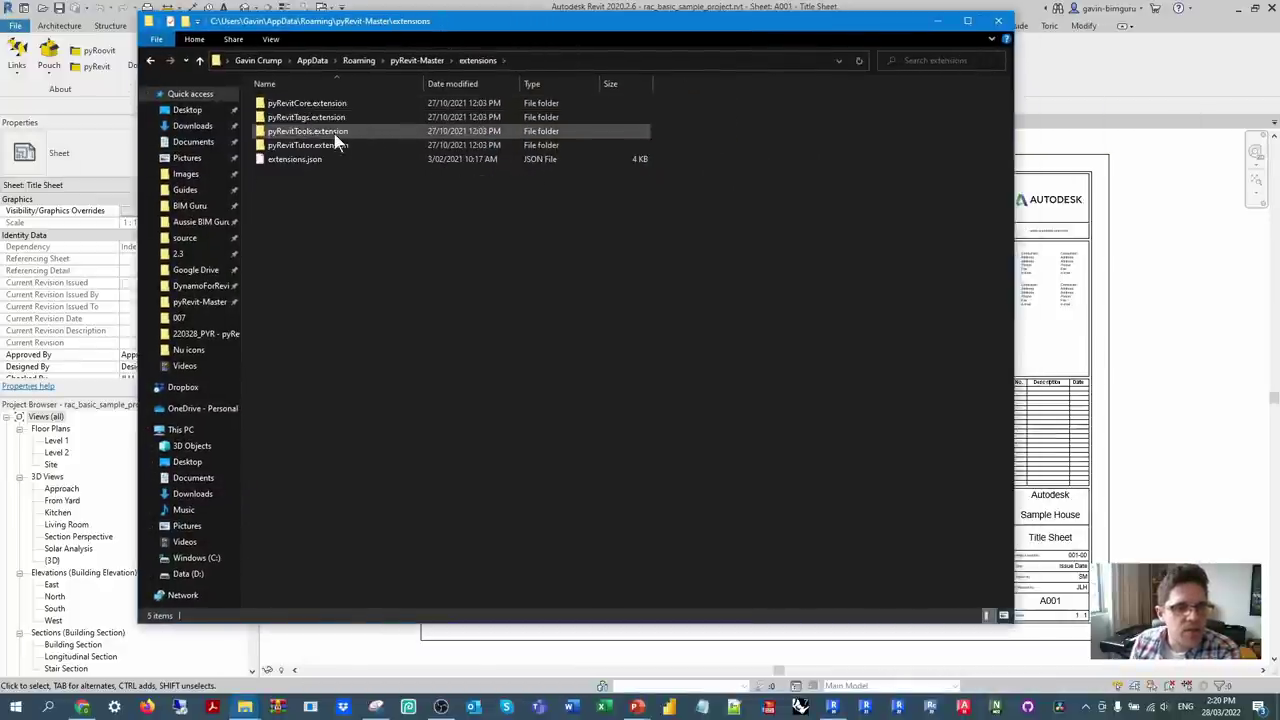
left_click(334, 134)
double_click(334, 135)
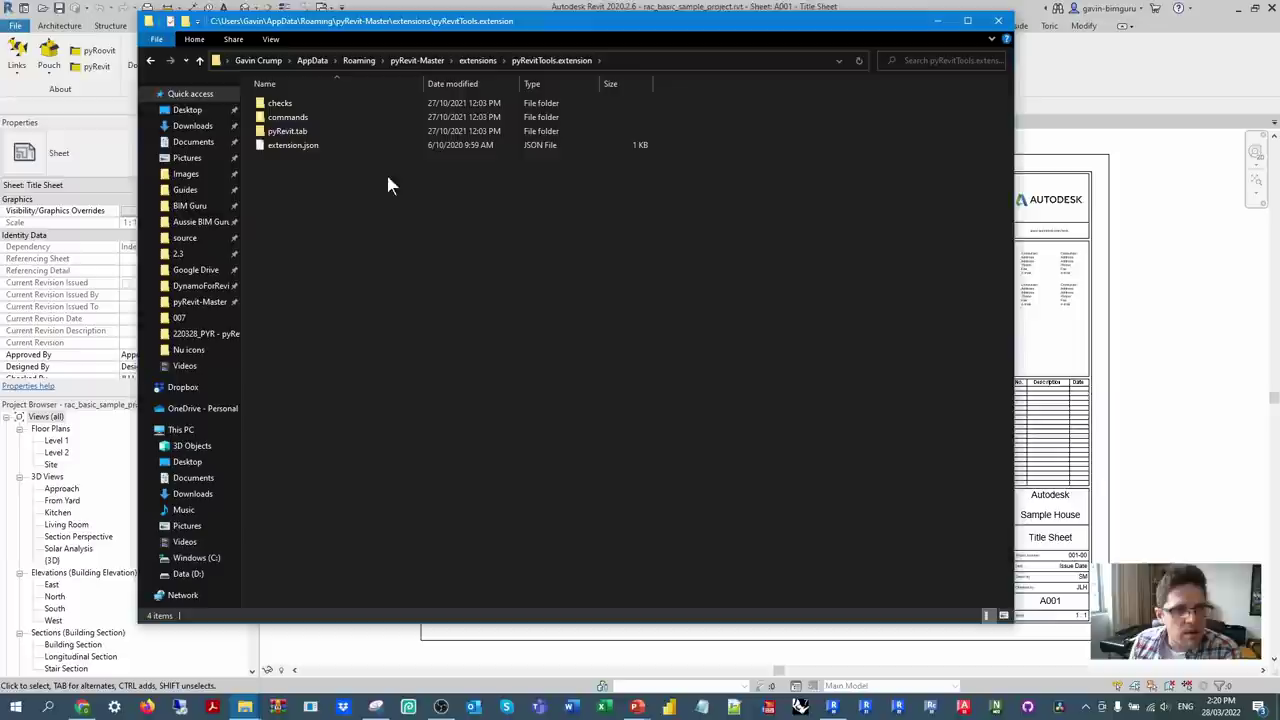
double_click(316, 129)
- Show the pyRevit toolbar beside the folder, then open Drawing Set.panel > Print Sheets.pushbutton
left_click_drag(498, 30, 548, 188)
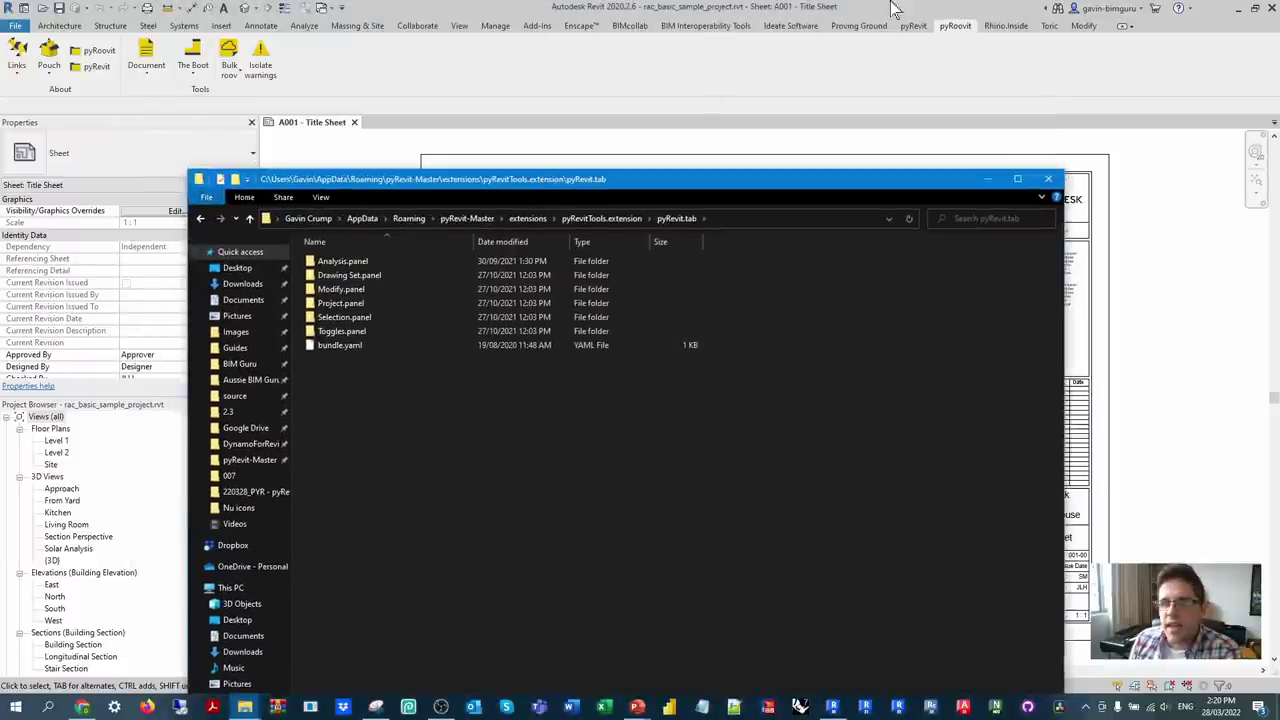
left_click(914, 28)
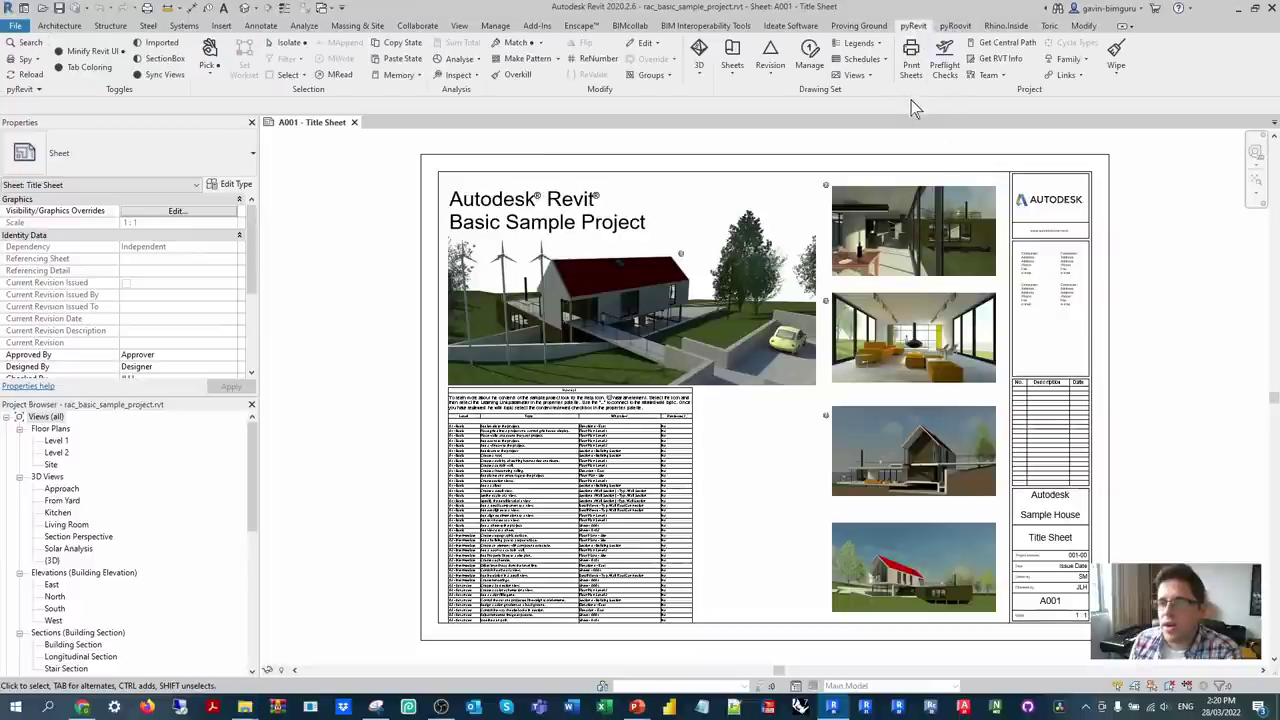
mouse_move(244, 707)
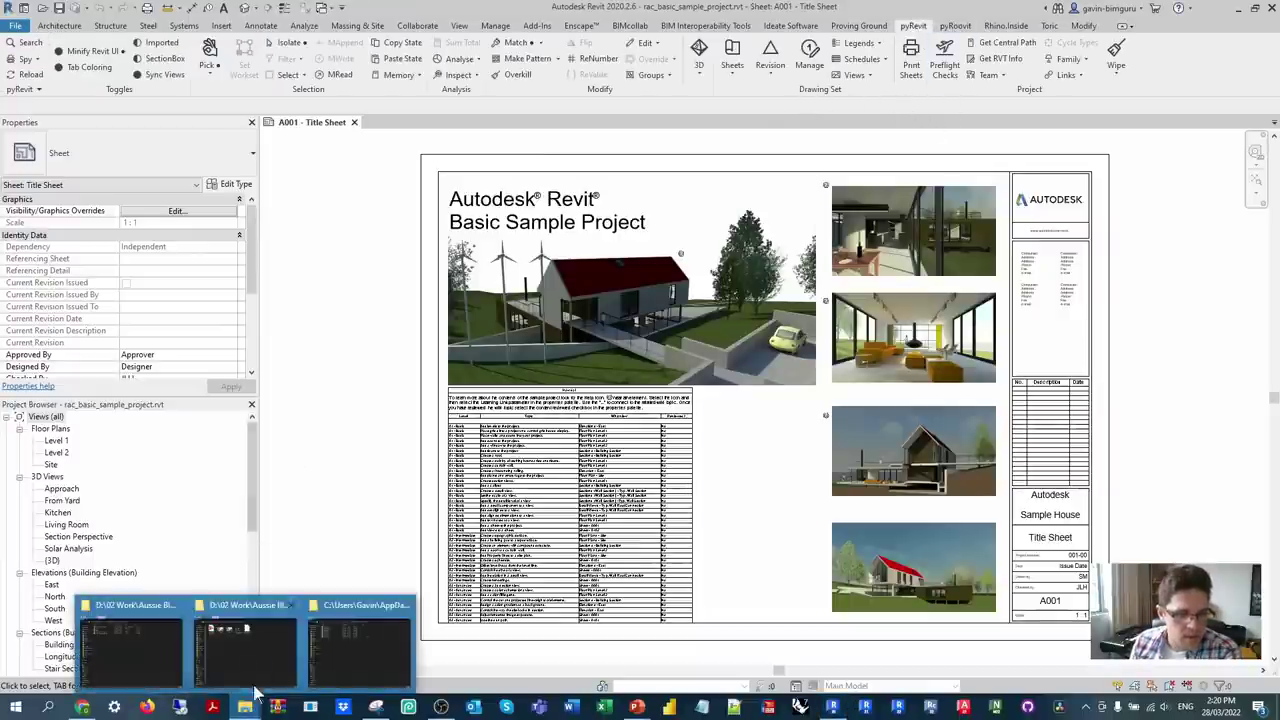
left_click(330, 675)
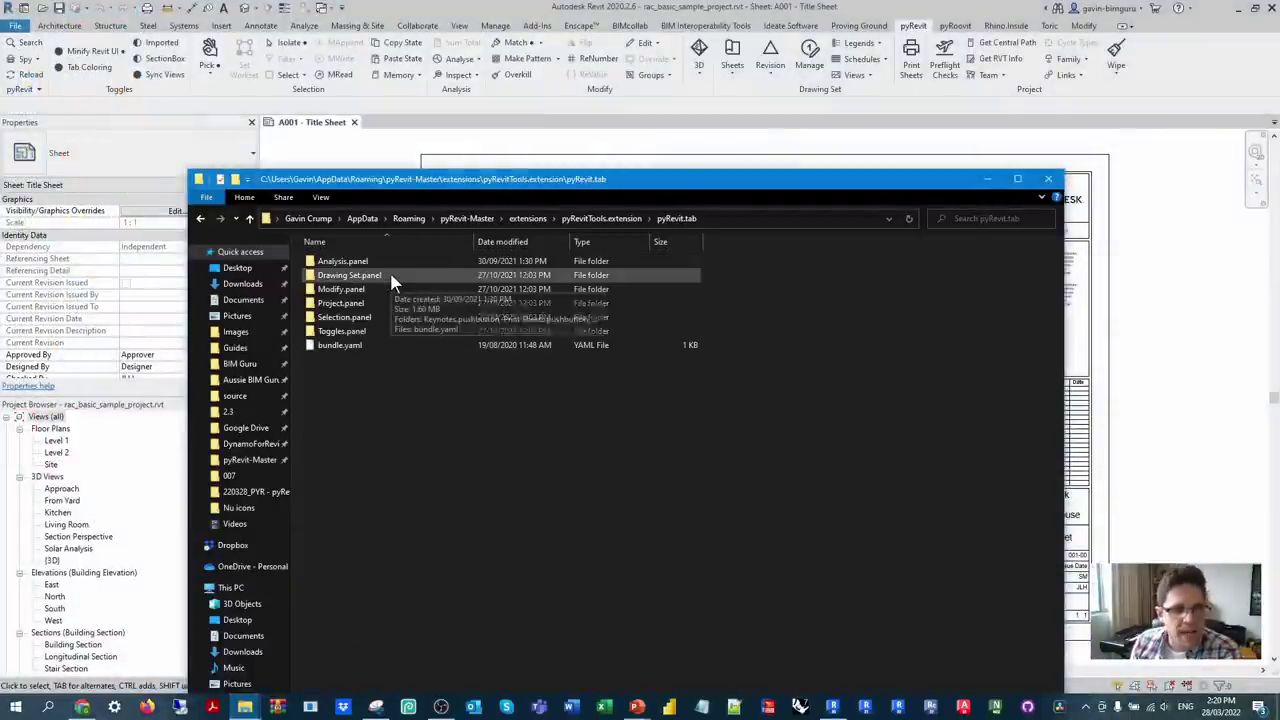
double_click(391, 276)
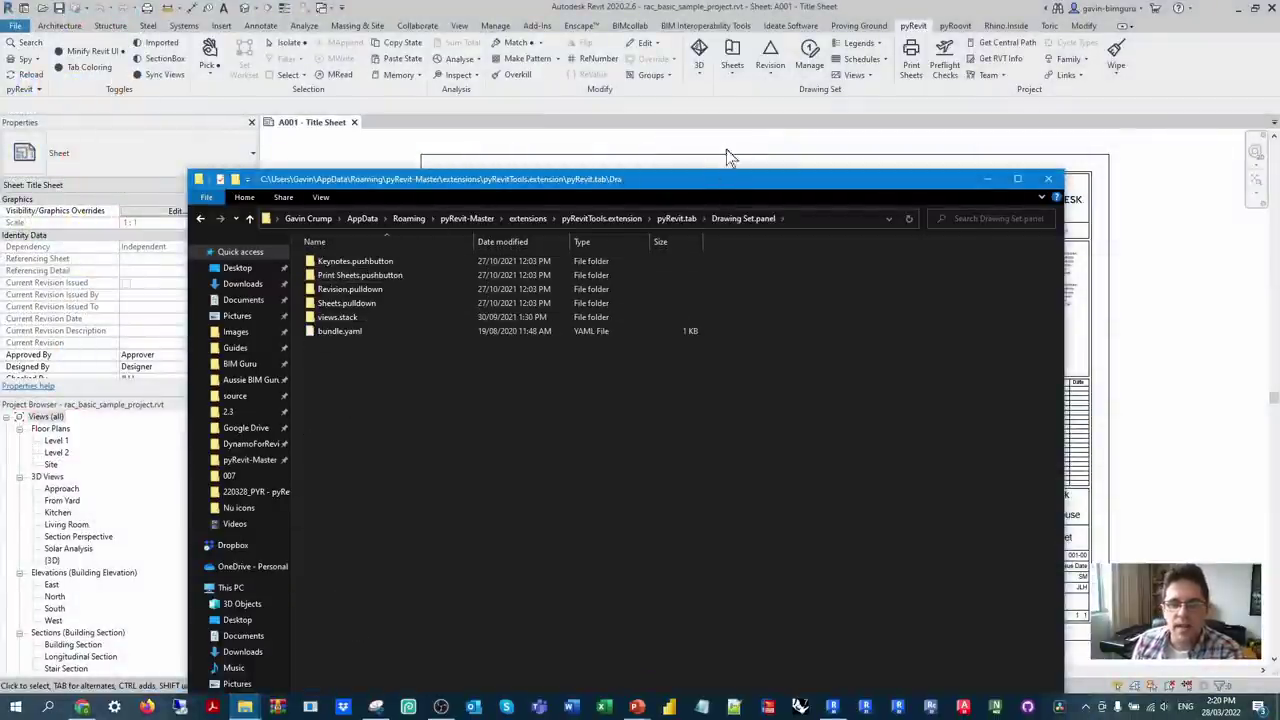
left_click_drag(751, 176, 888, 142)
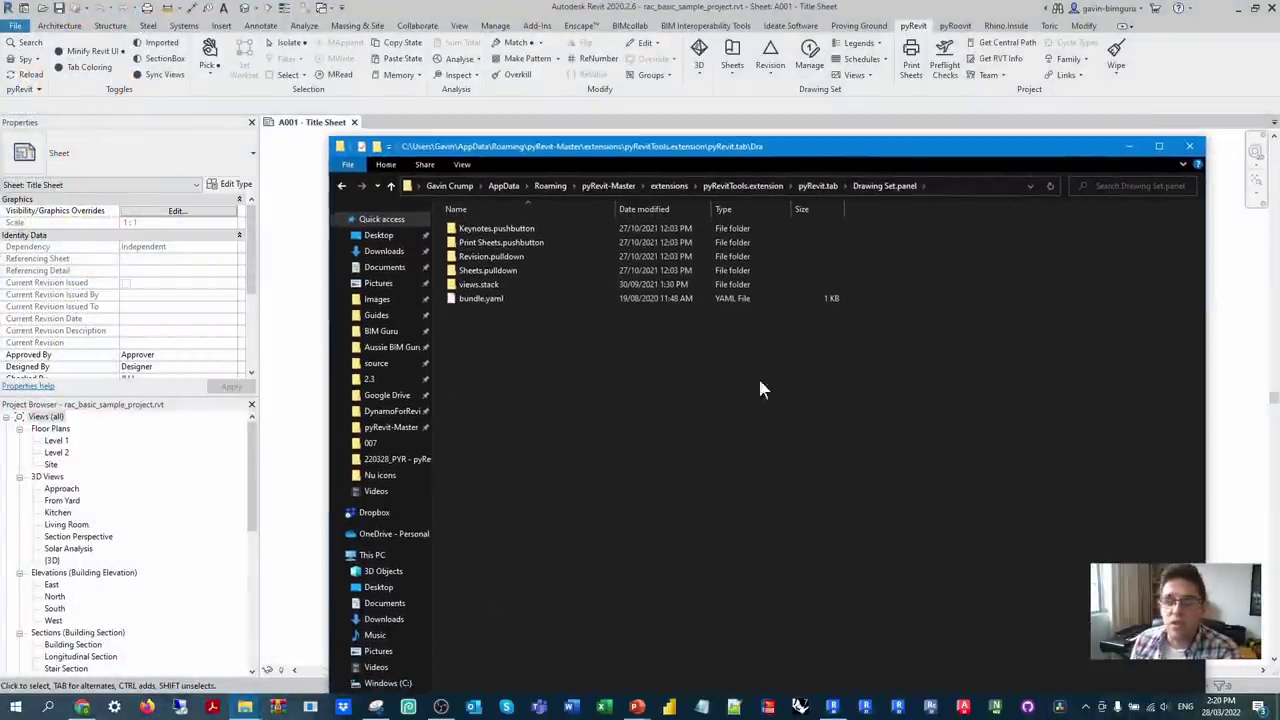
double_click(510, 243)
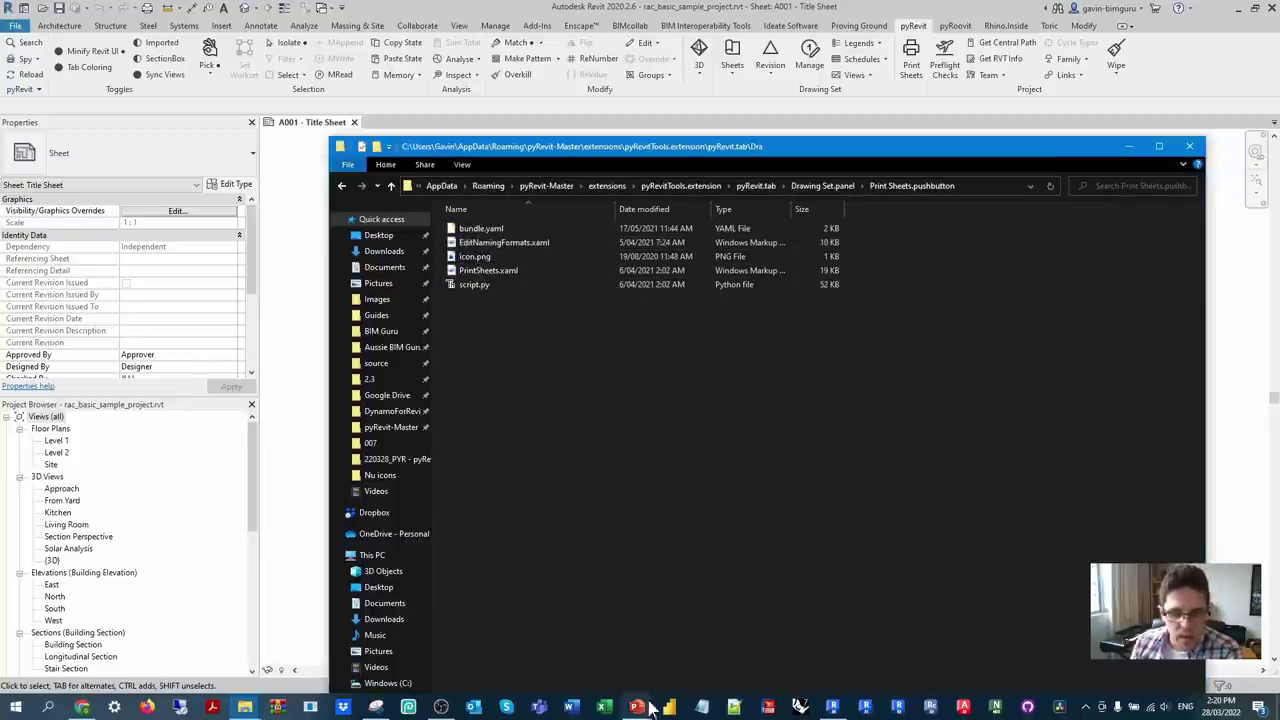
- Load the Print Sheets script.py into Notepad++, declining the update, and scroll through its code
double_click(518, 285)
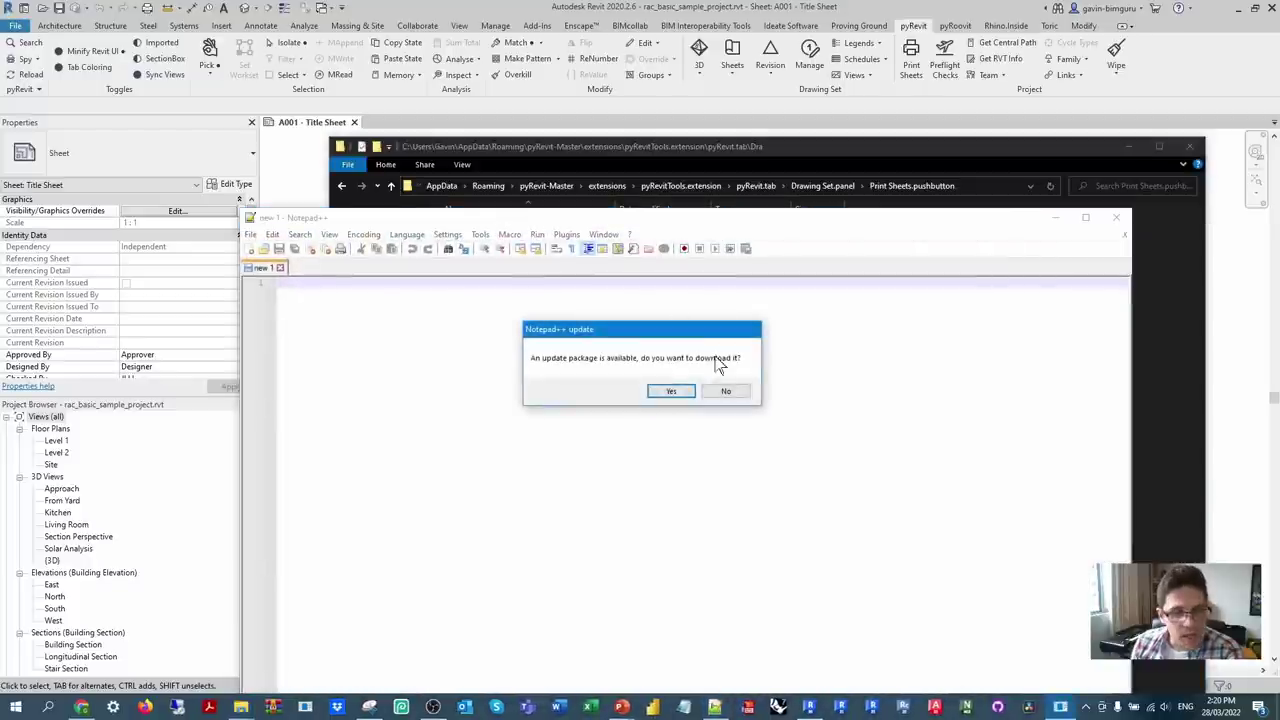
left_click(726, 390)
left_click_drag(677, 220, 658, 353)
left_click(480, 290)
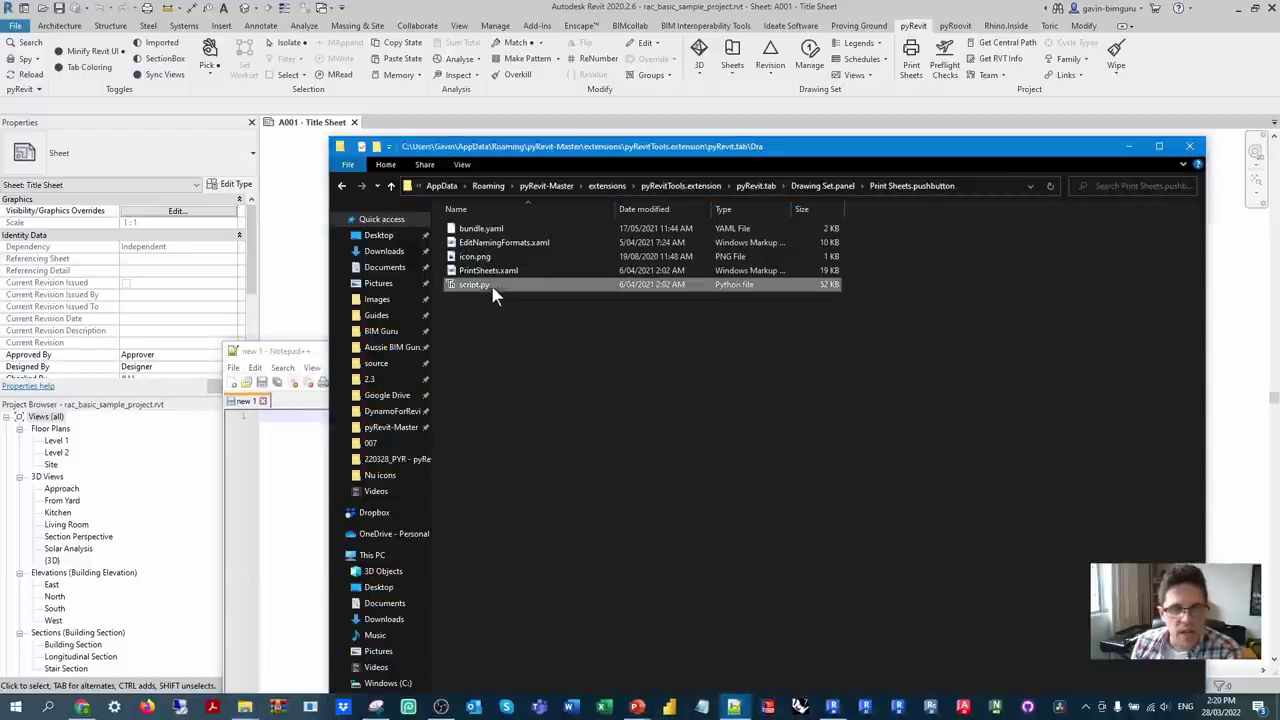
left_click_drag(478, 291, 300, 478)
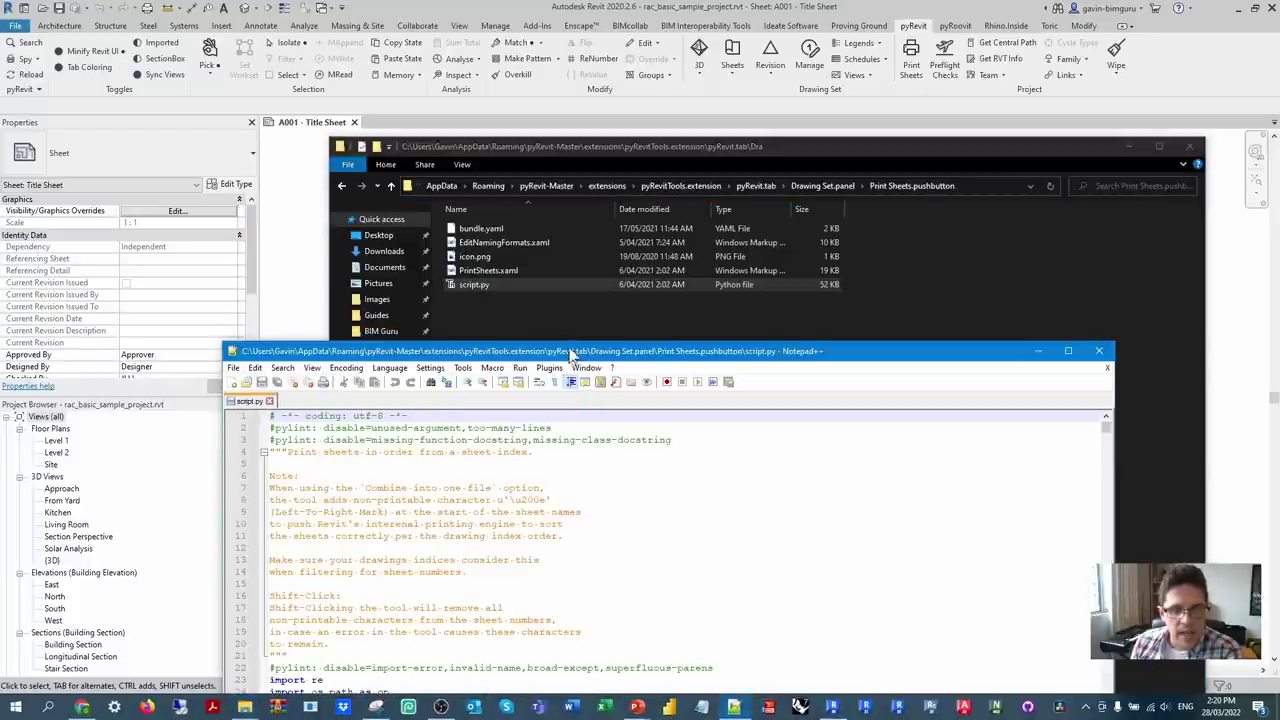
left_click_drag(573, 355, 529, 35)
scroll(740, 215, "down", 6)
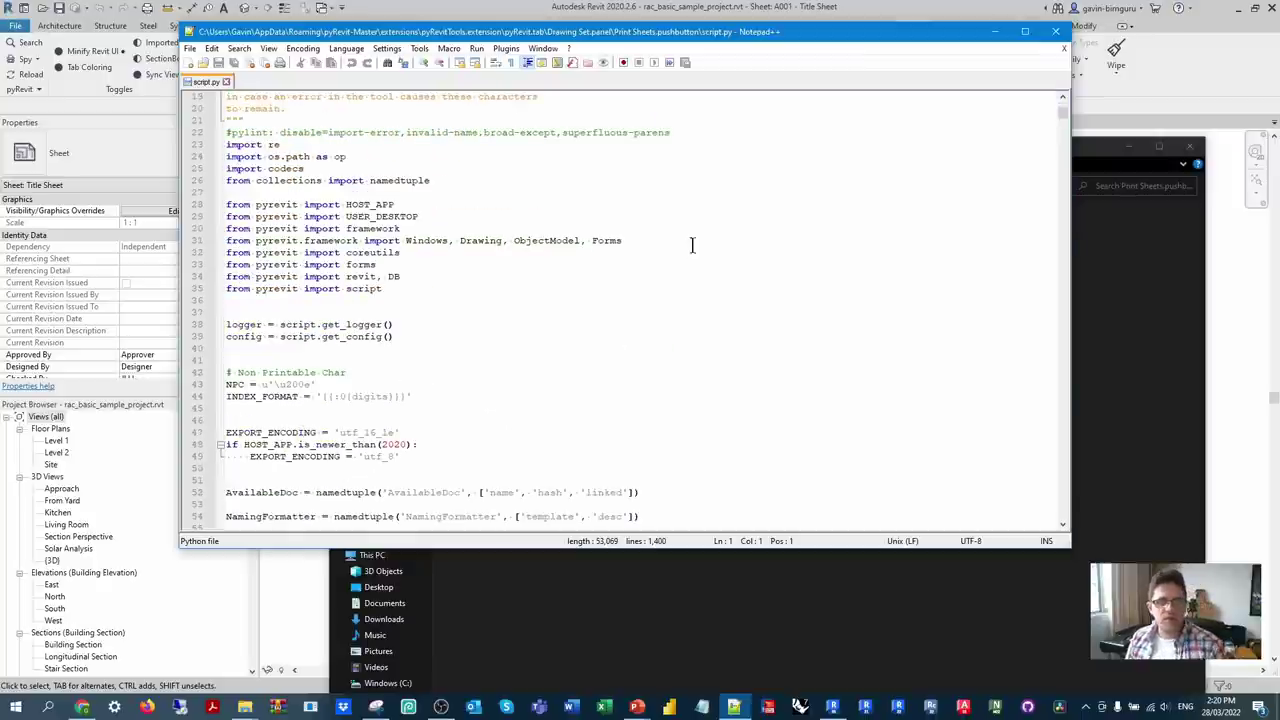
left_click_drag(1062, 115, 1128, 496)
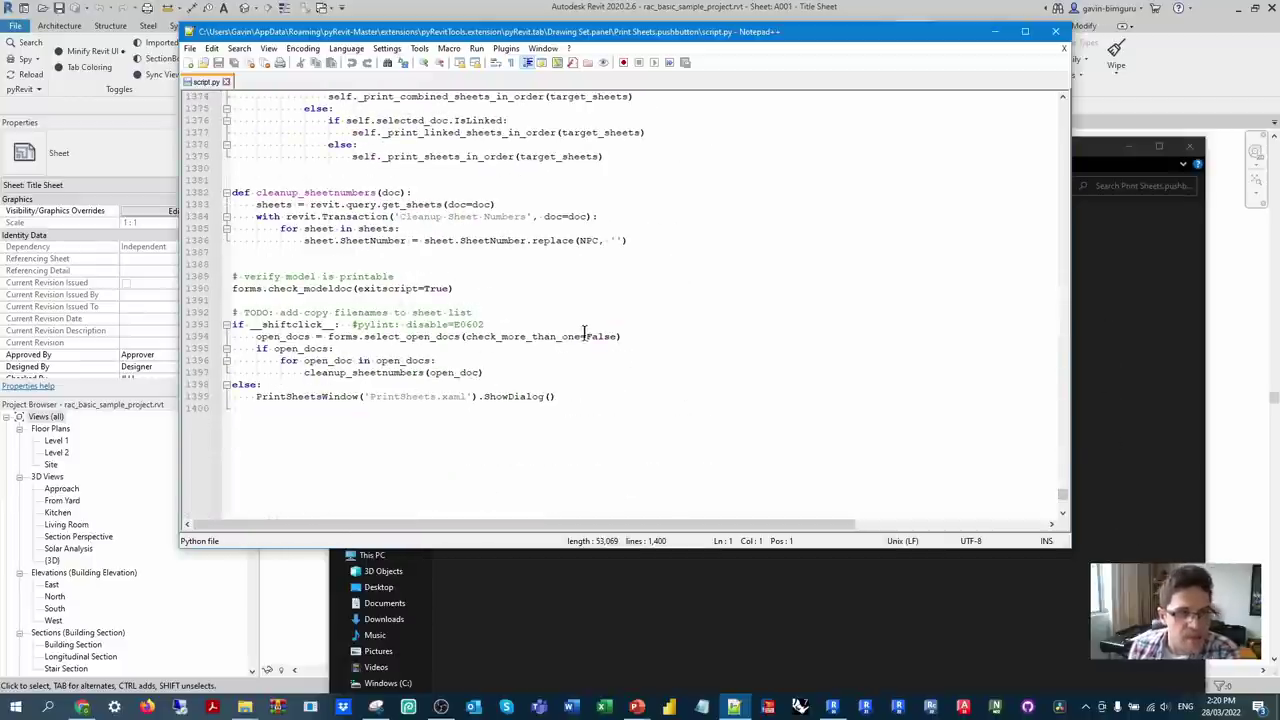
scroll(585, 335, "up", 11)
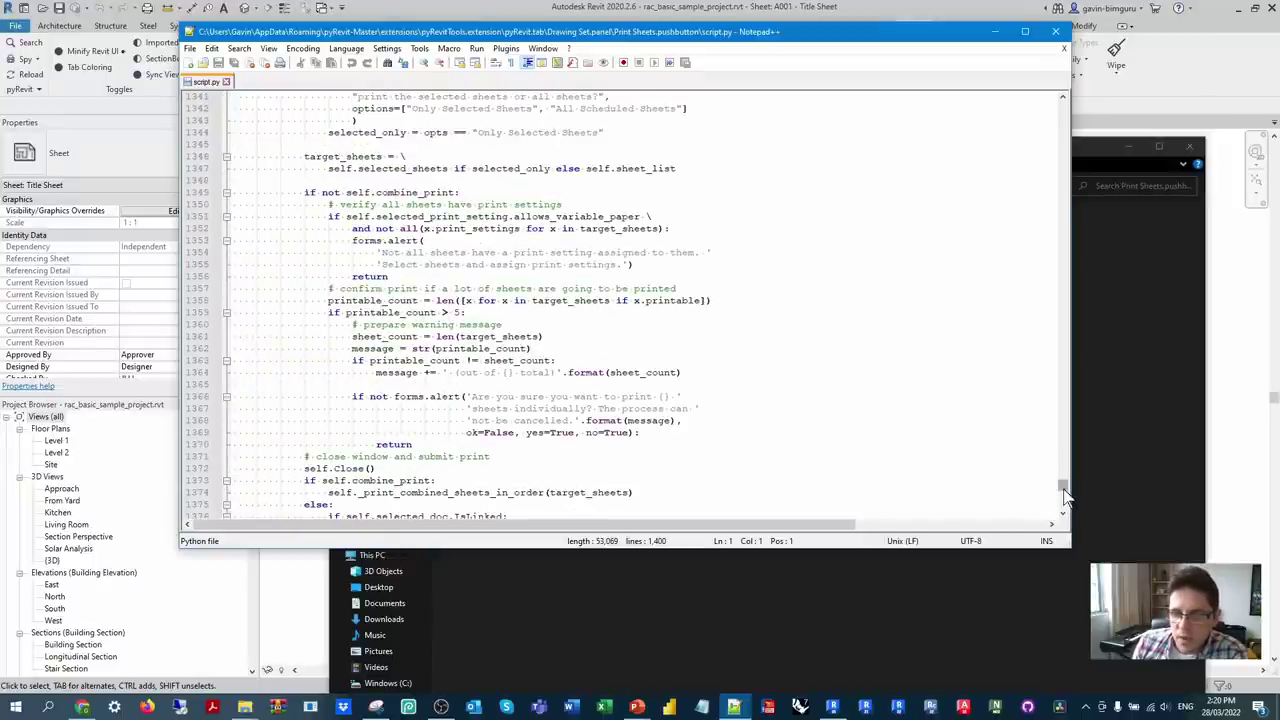
left_click_drag(1065, 495, 1021, 133)
scroll(366, 238, "down", 1)
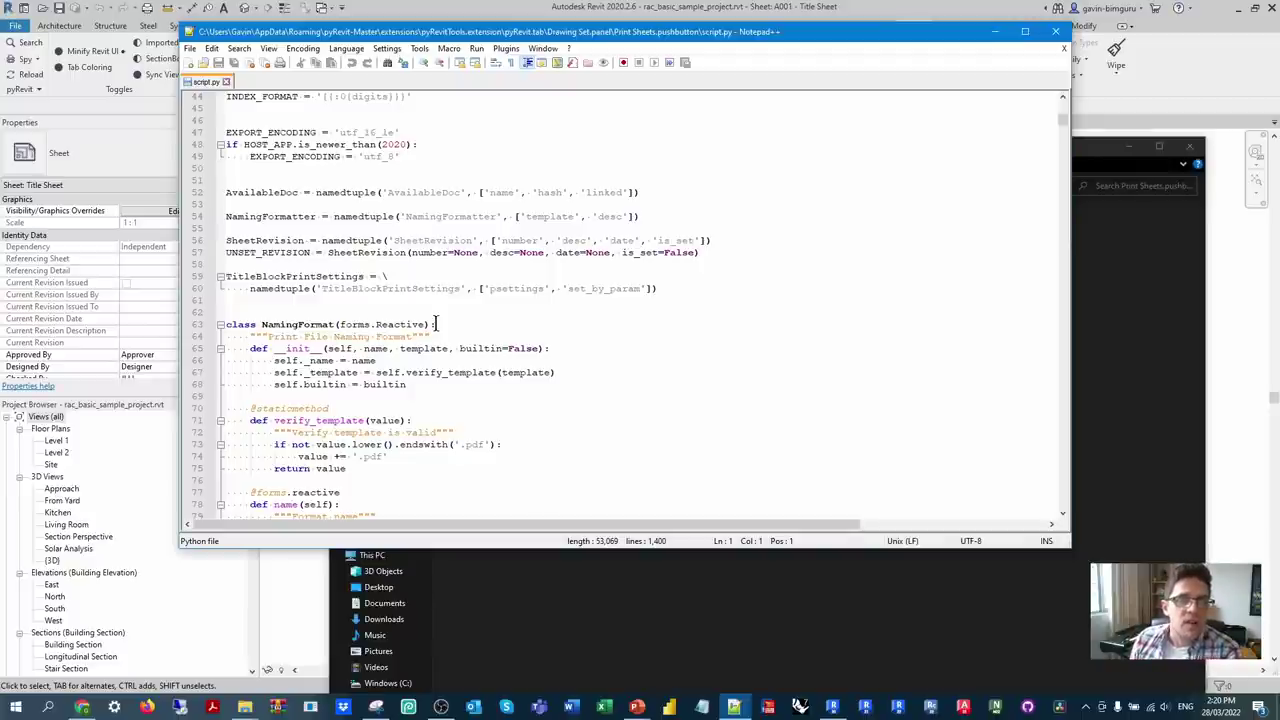
- Close script.py in Notepad++ and return to Revit
left_click(226, 81)
left_click(1140, 238)
left_click(1204, 99)
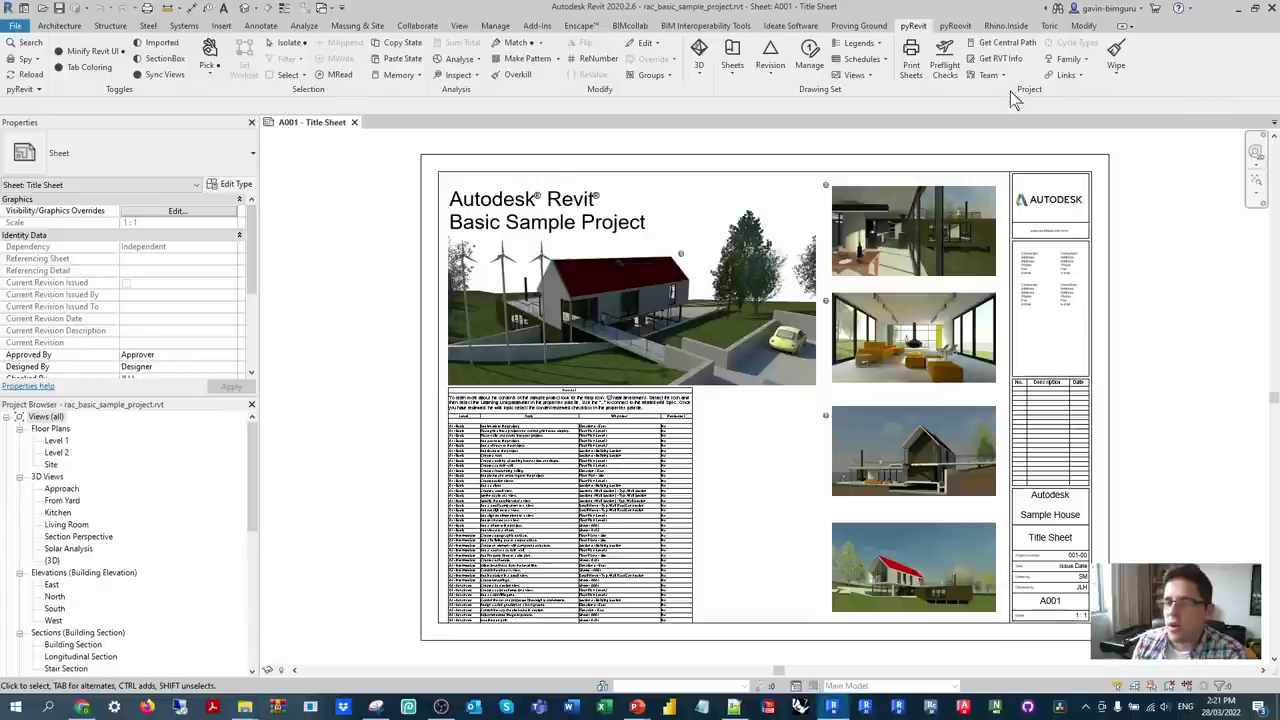
- Browse the Wipe, Views and Revision pulldowns, then bring back the Print Sheets folder window
left_click(1116, 55)
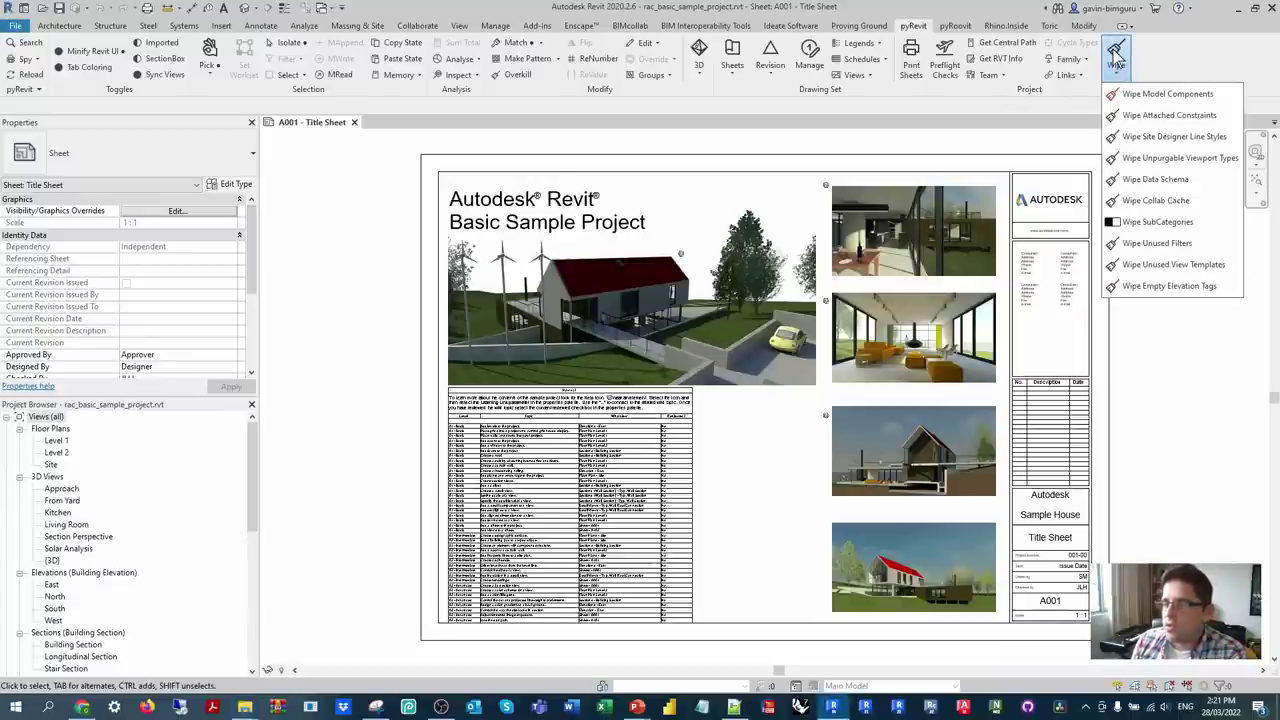
left_click(1114, 60)
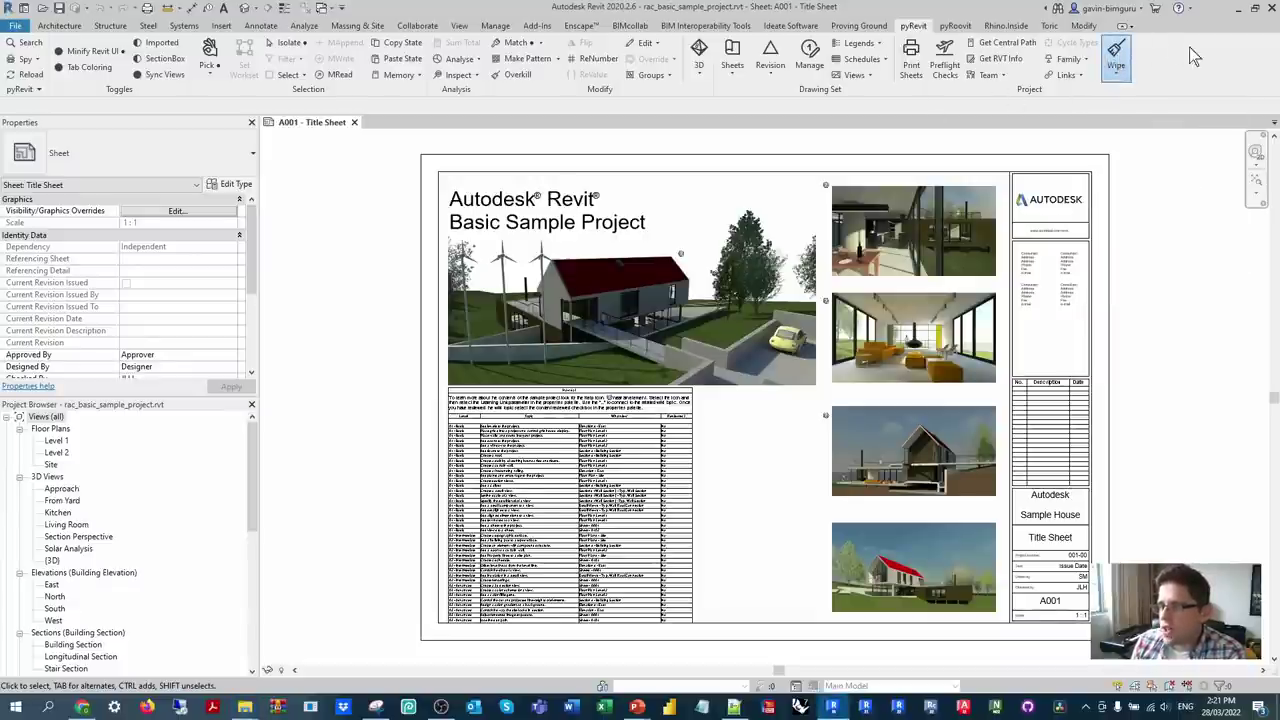
left_click(852, 76)
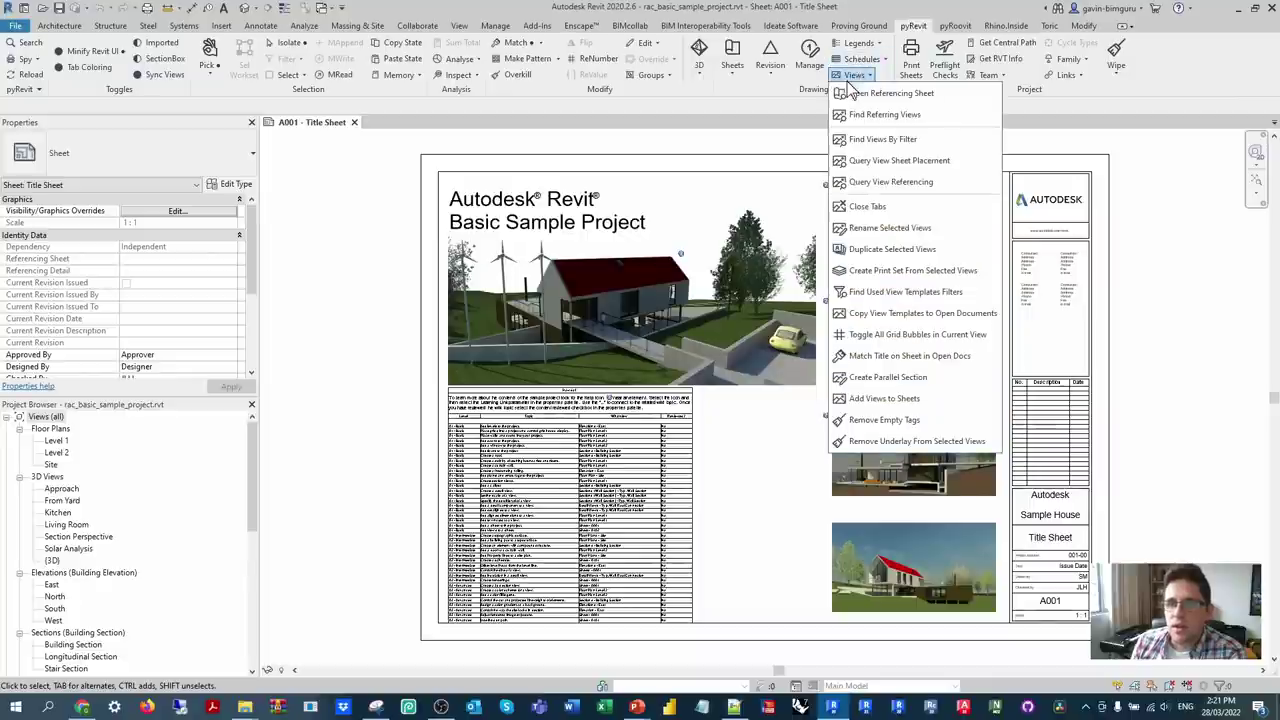
left_click(772, 70)
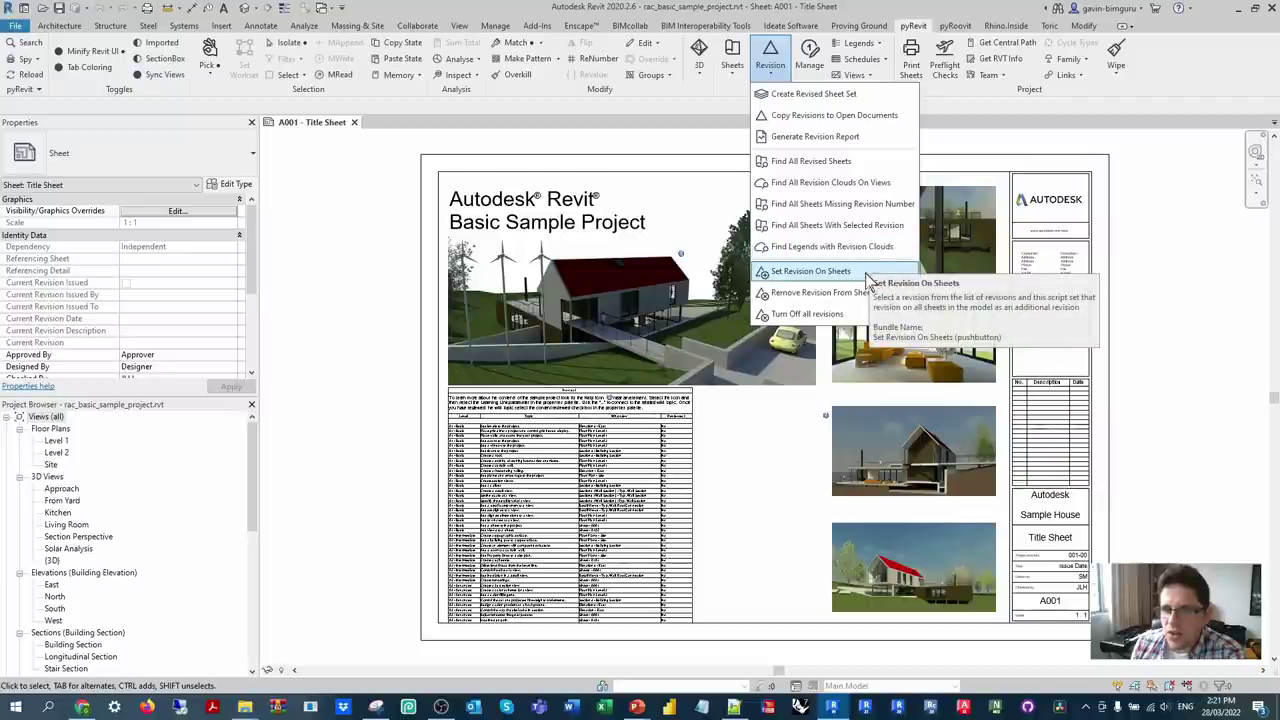
left_click(244, 707)
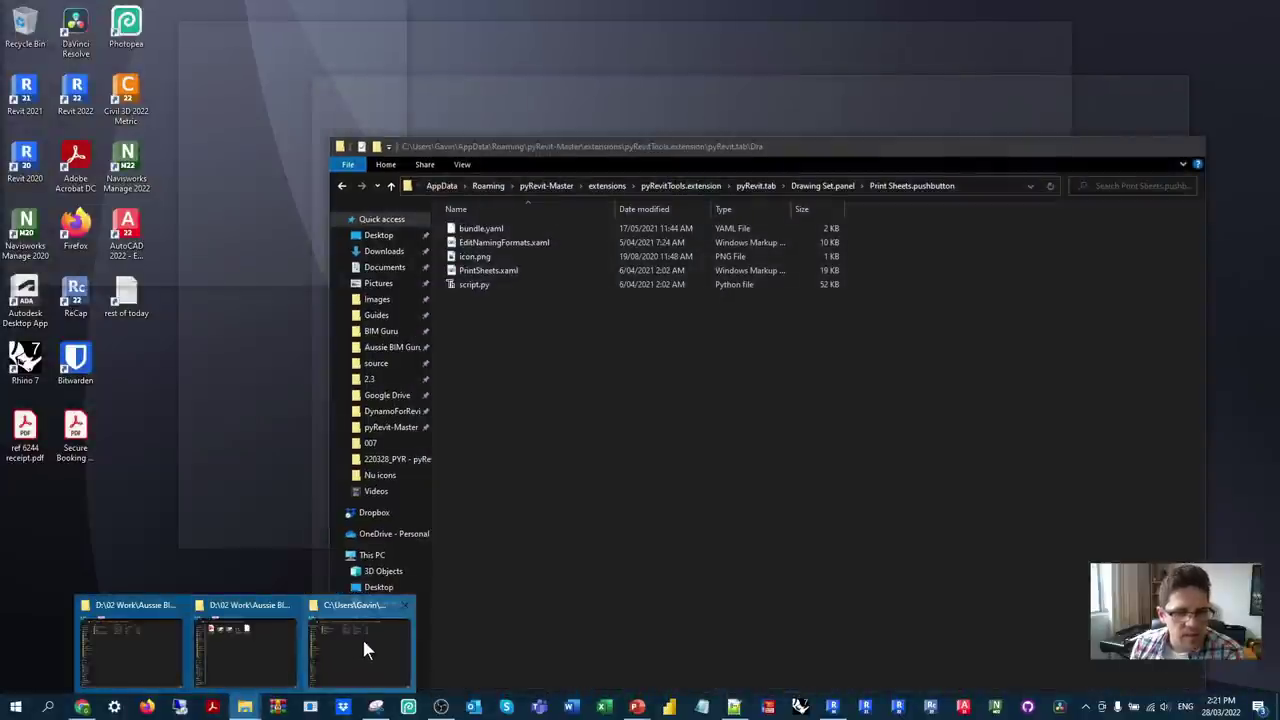
left_click(360, 640)
- Navigate to Drawing Set.panel > Revision.pulldown > Set Revision On Sheets.pushbutton
left_click(757, 185)
left_click_drag(828, 144, 684, 137)
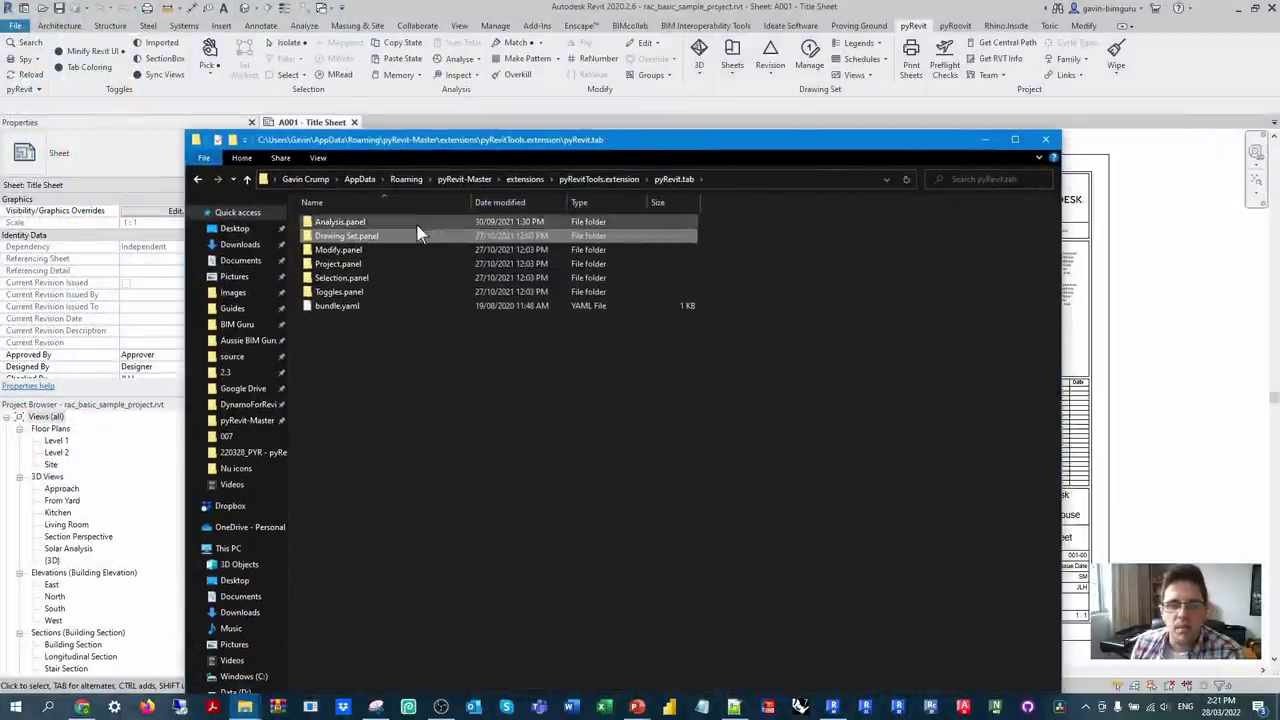
double_click(415, 235)
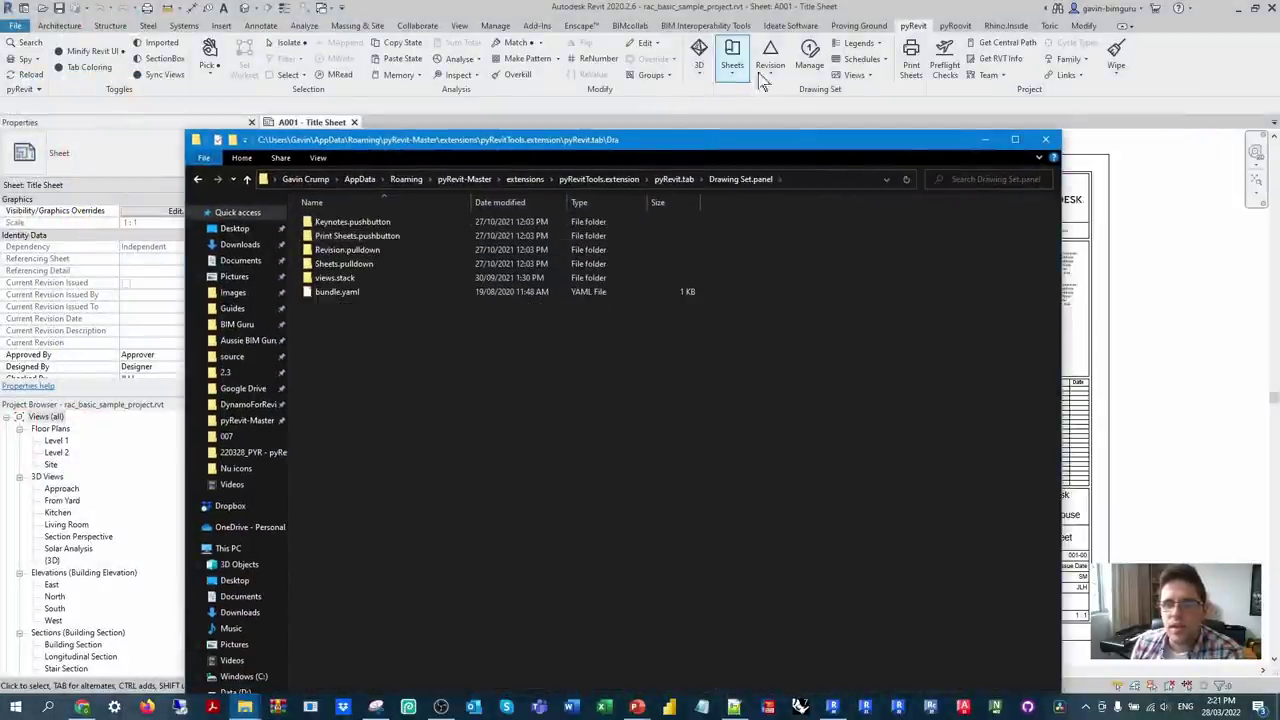
double_click(375, 250)
double_click(386, 348)
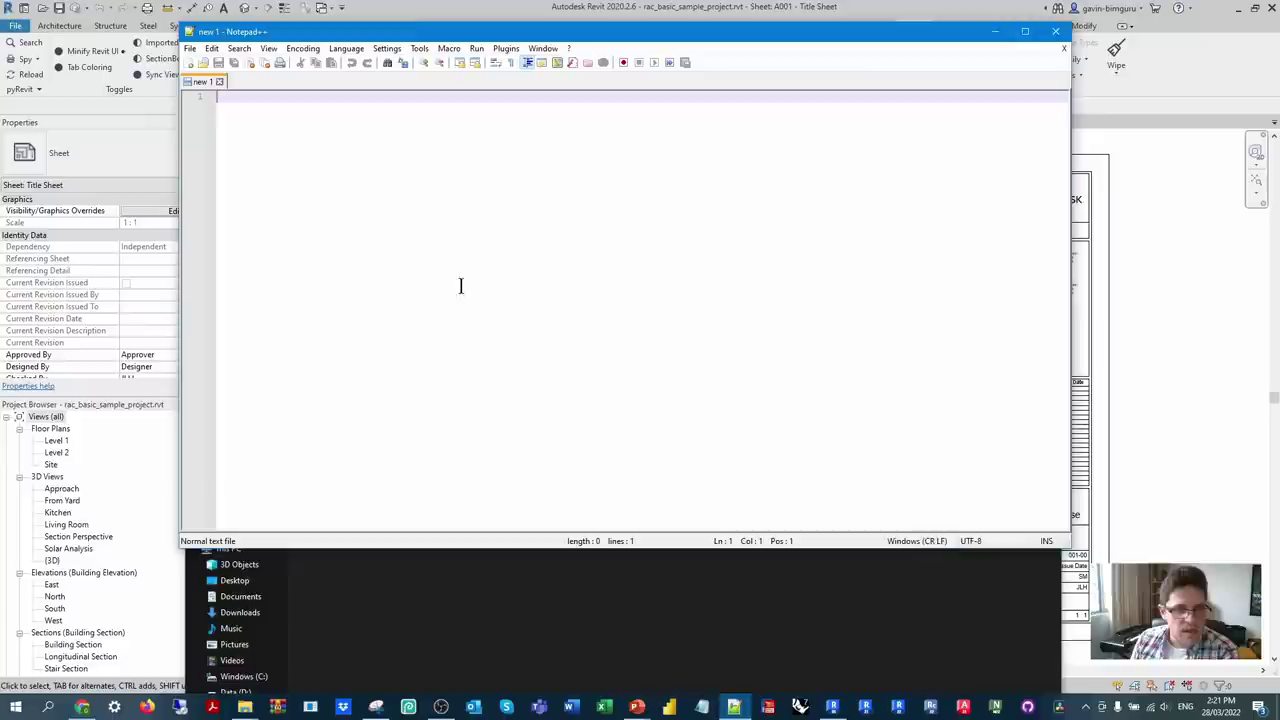
- Load its script.py into Notepad++, point out select_revisions and the DB import, then close it
left_click(734, 707)
left_click_drag(436, 28, 806, 150)
left_click_drag(543, 250, 1186, 391)
left_click(330, 235)
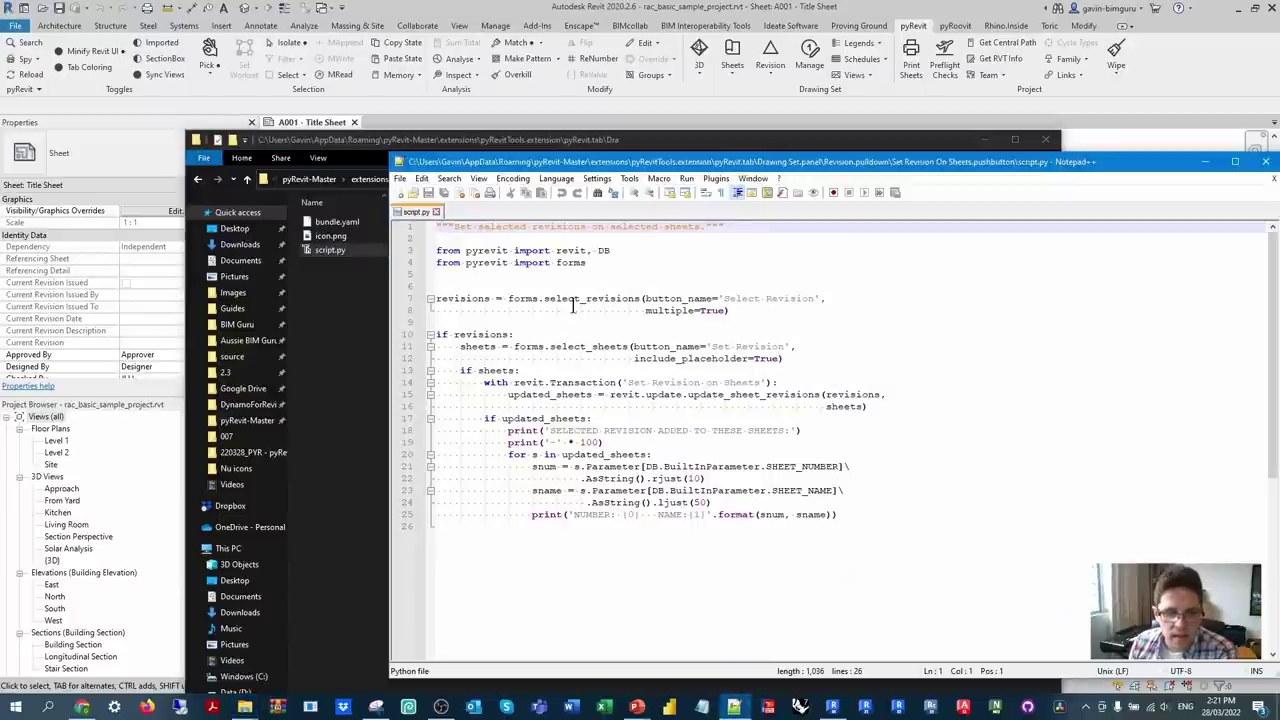
left_click_drag(544, 298, 641, 298)
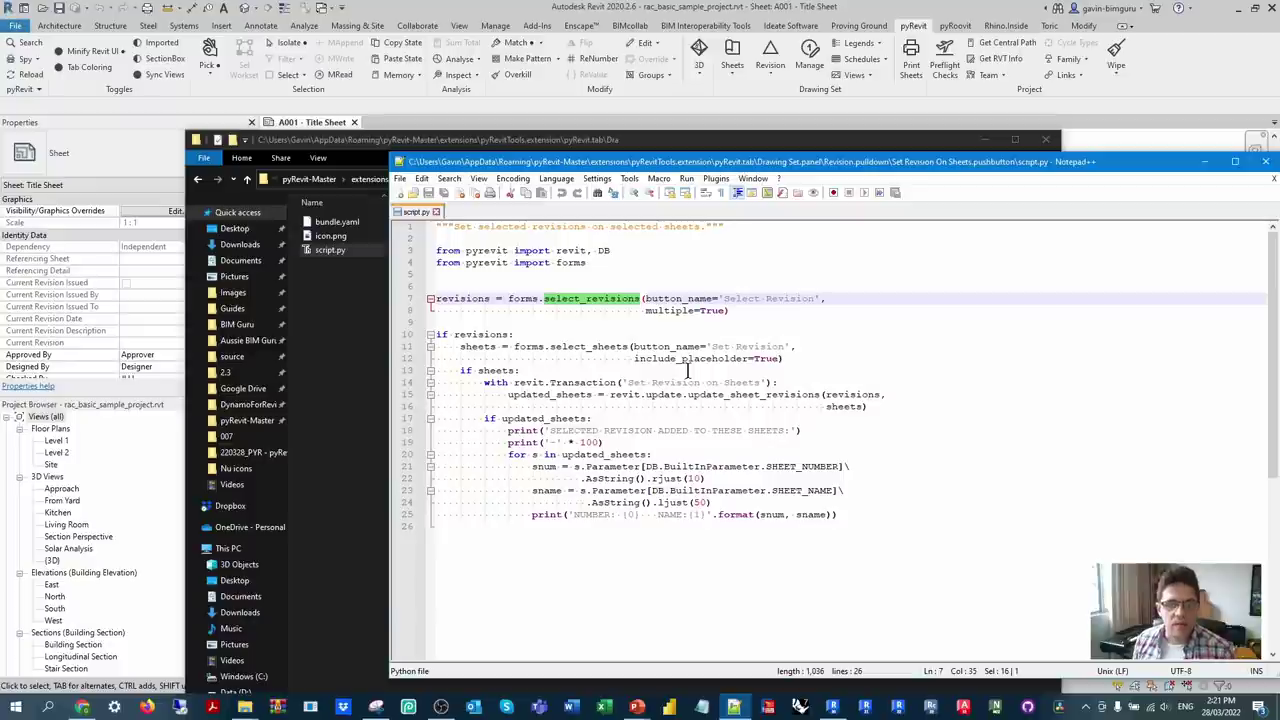
left_click(886, 515)
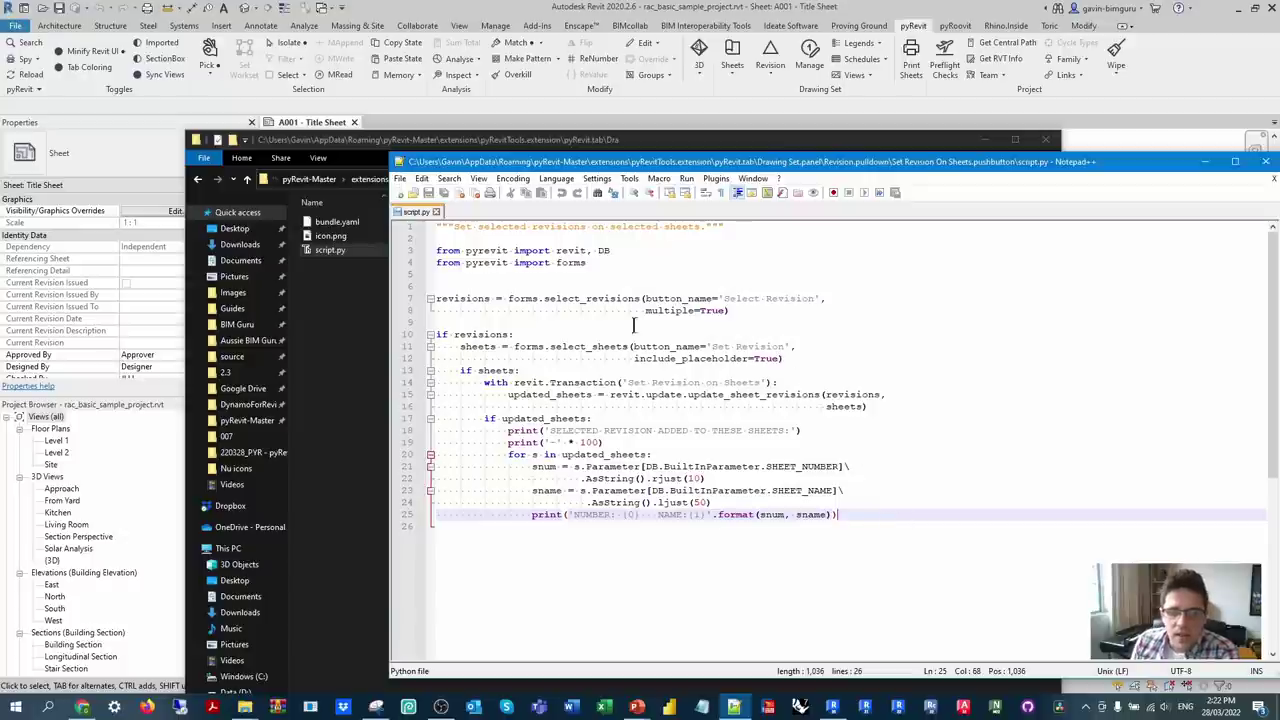
left_click_drag(612, 250, 597, 251)
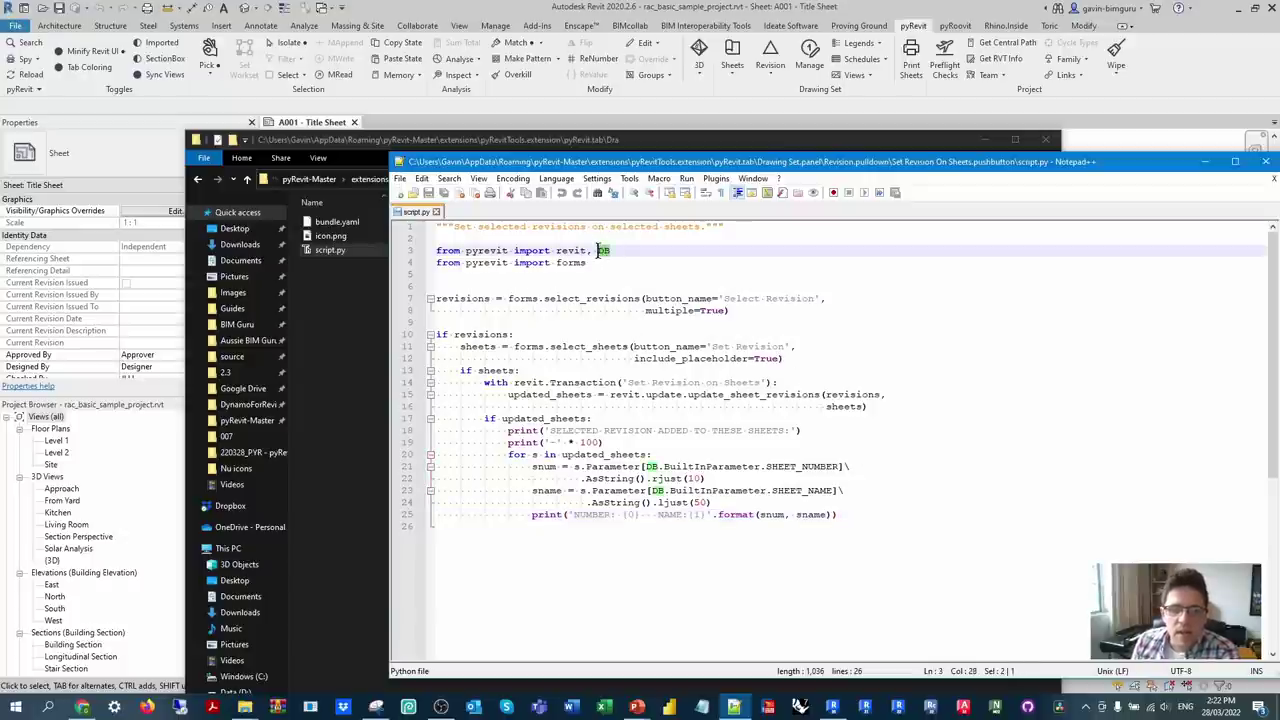
left_click(437, 212)
- Launch Dynamo from Revit's Manage tab and start a new blank graph
left_click(1090, 142)
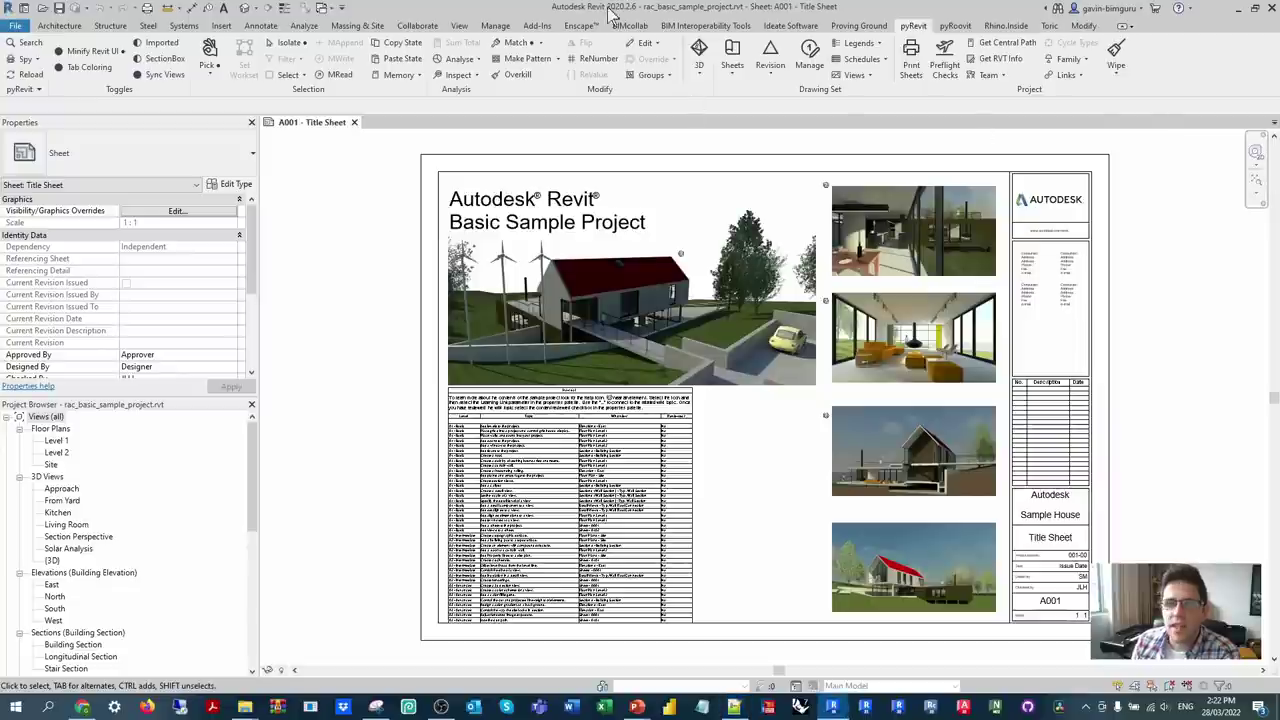
left_click(496, 27)
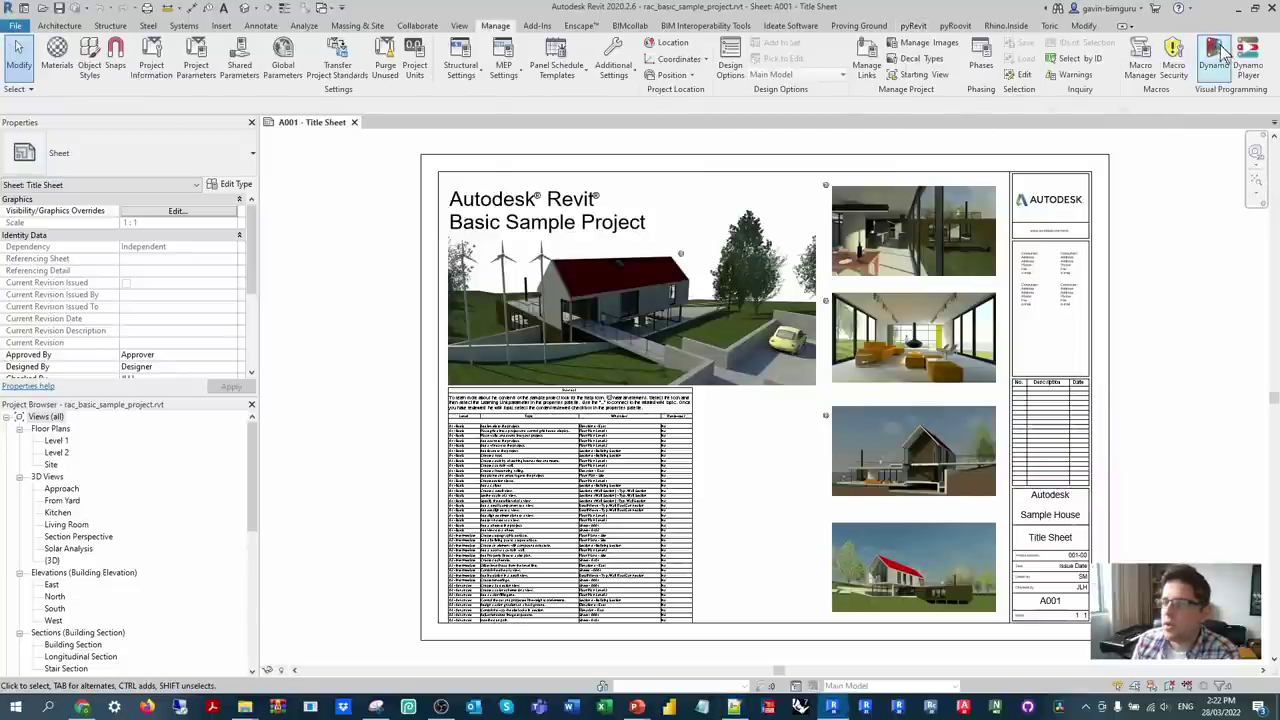
left_click(1220, 58)
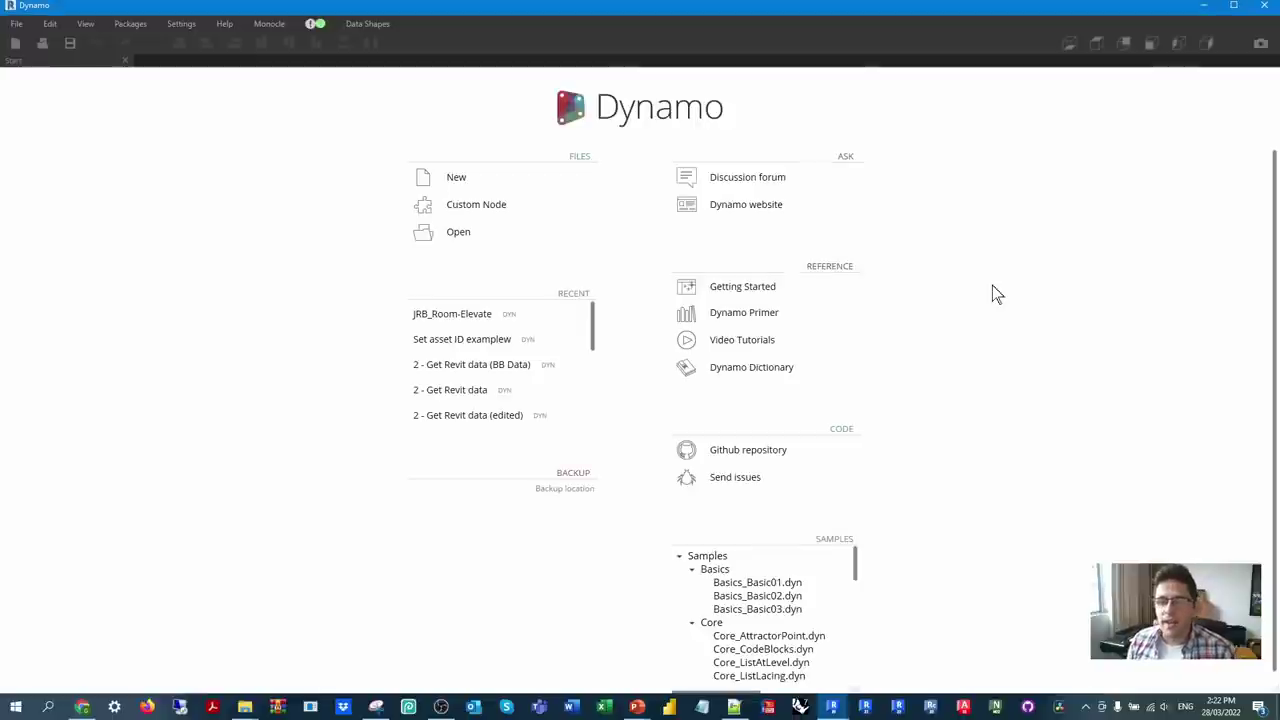
left_click(470, 172)
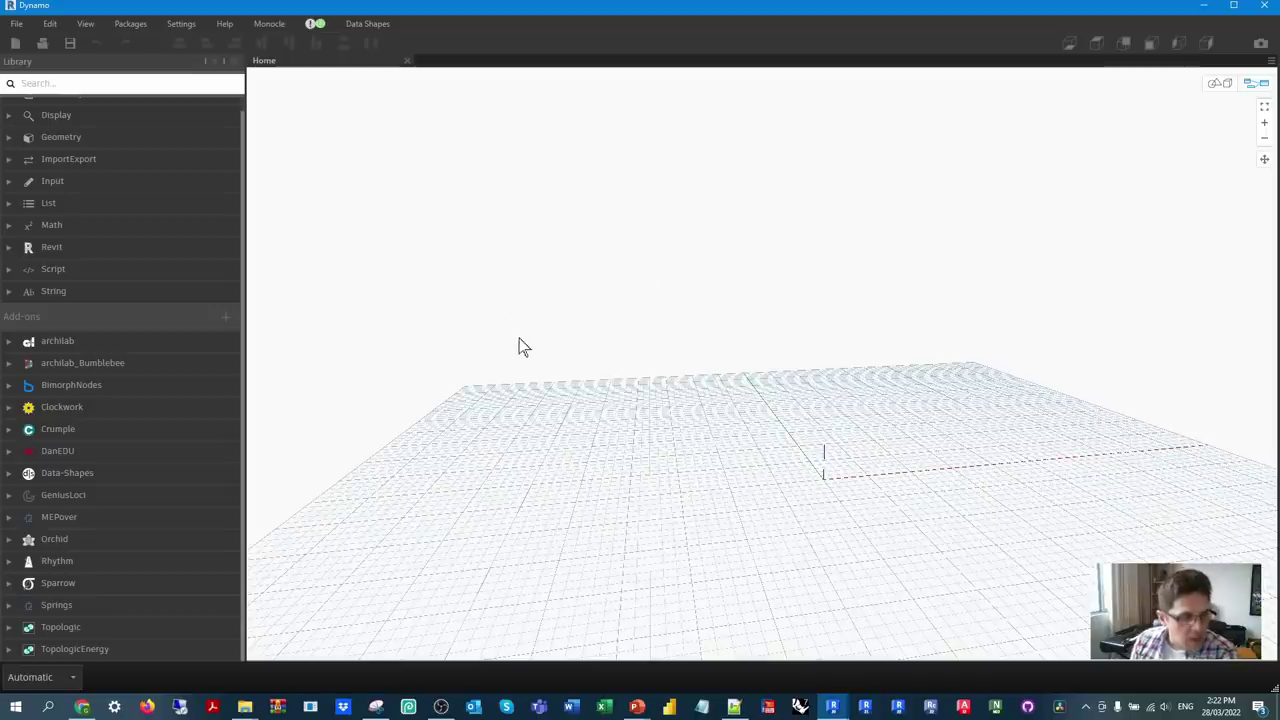
- Place GeniusLoci's Geometry > Annotation BoundingBox node on the canvas
left_click(125, 497)
scroll(149, 455, "down", 5)
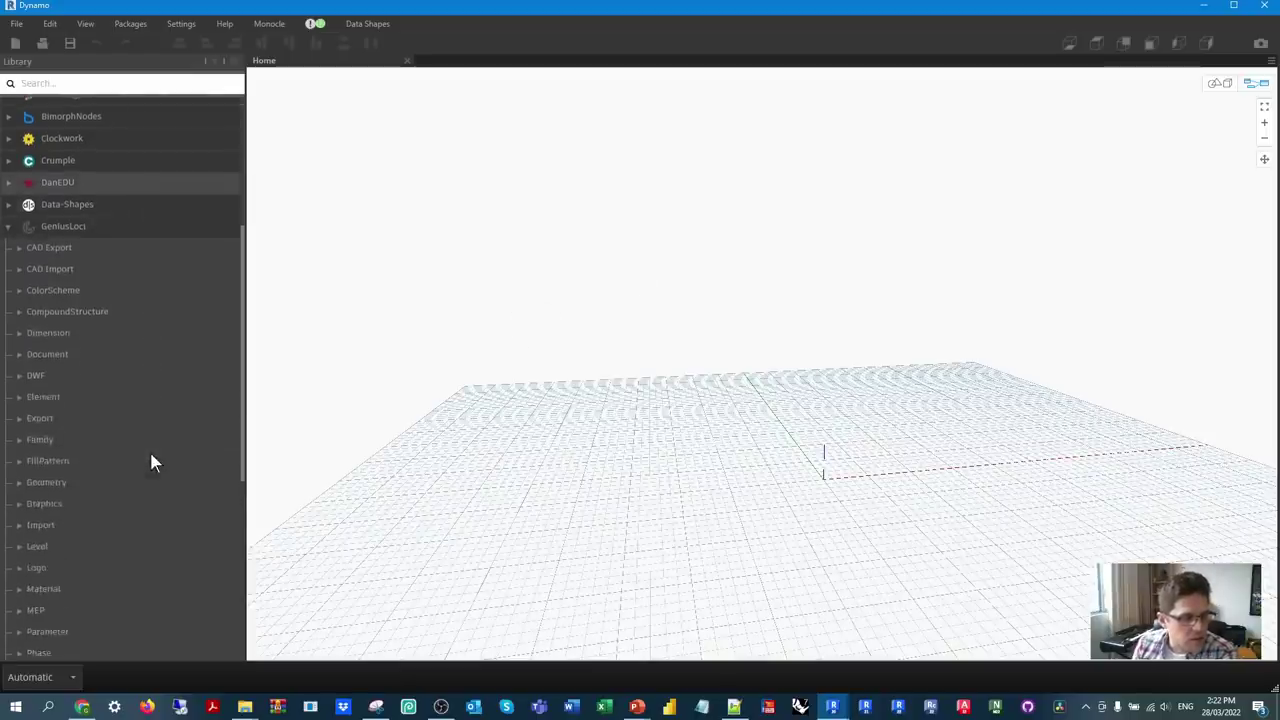
left_click(76, 416)
mouse_move(124, 437)
left_mouse_down()
mouse_move(671, 344)
mouse_move(769, 340)
mouse_move(628, 256)
left_mouse_up()
- Inspect the Python Script inside the Annotation BoundingBox definition, then close the editor and definition
right_click(626, 250)
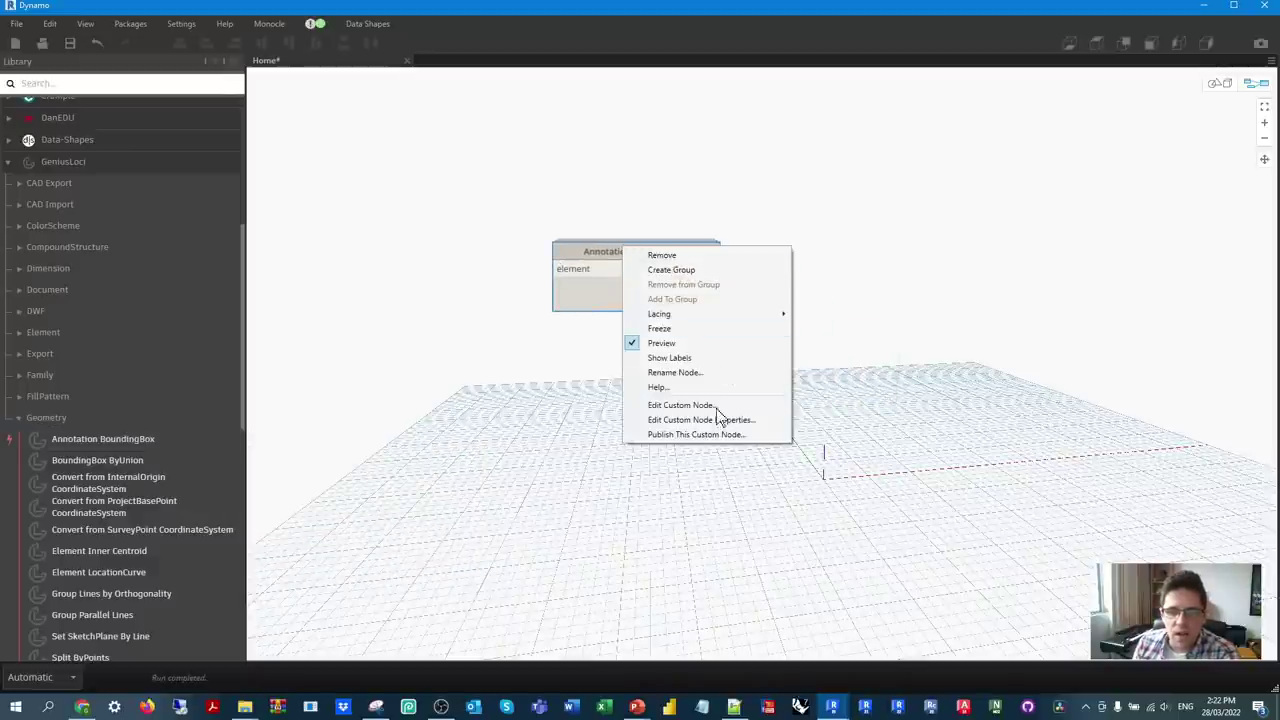
left_click(715, 407)
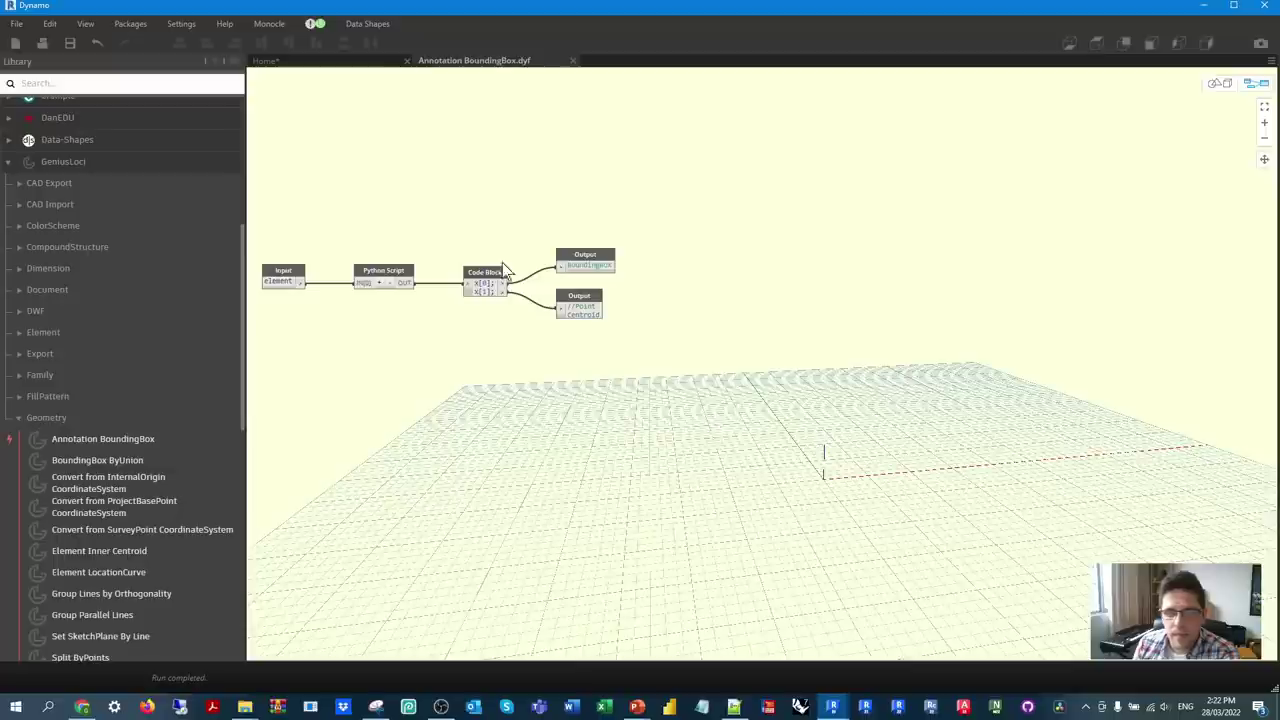
right_click(399, 273)
key("Return")
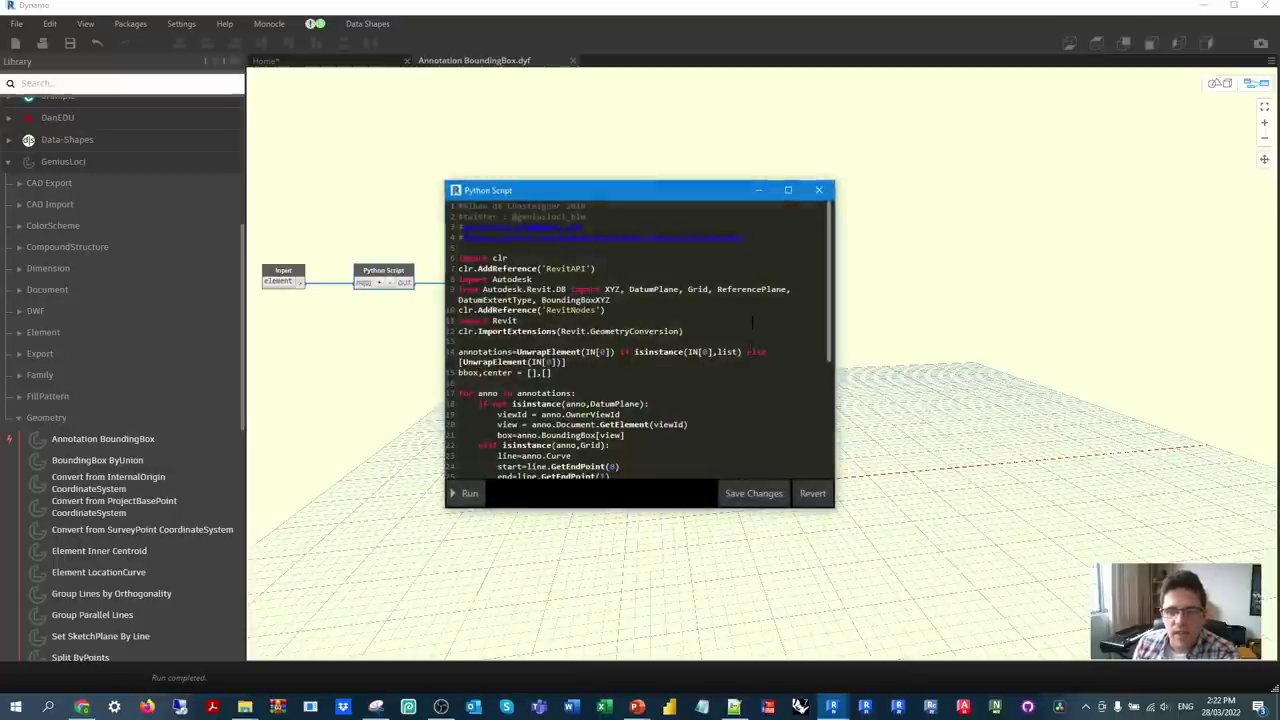
left_click_drag(828, 258, 849, 383)
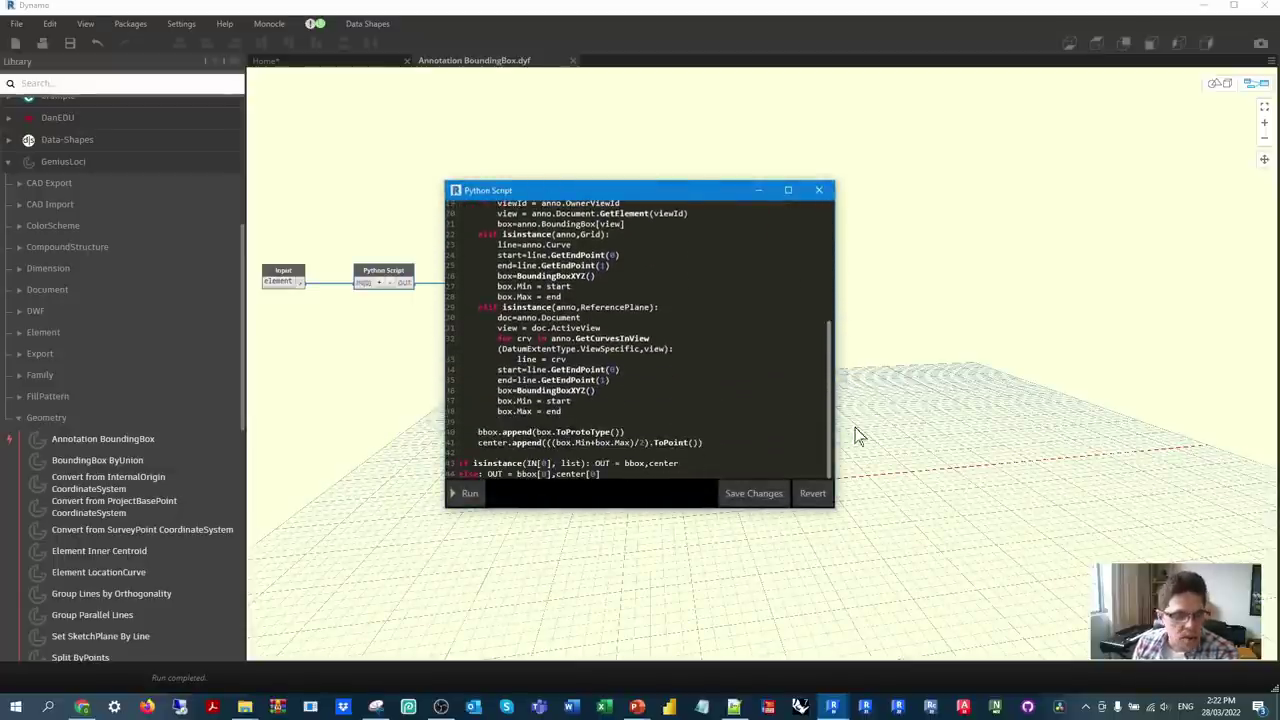
left_click(819, 191)
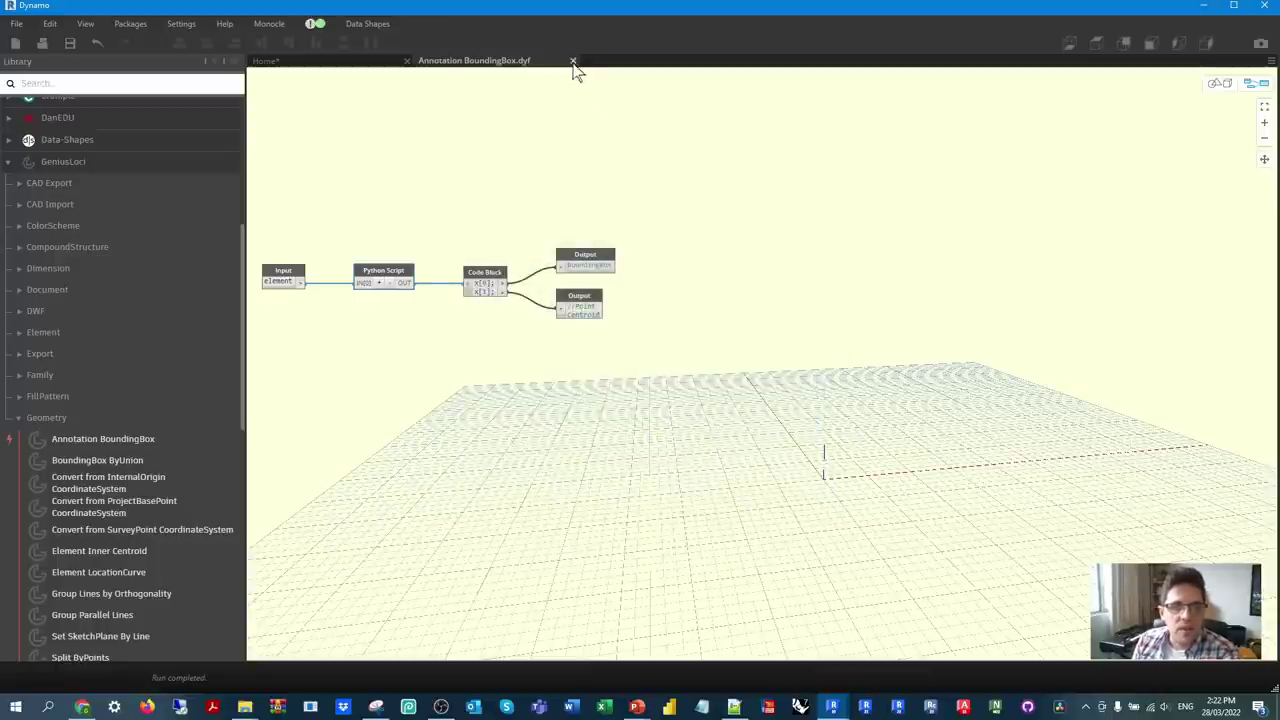
left_click(573, 61)
- Place Crumple's Revit > Sheets SheetAddRevisions node and delete the Annotation BoundingBox node
left_click(78, 163)
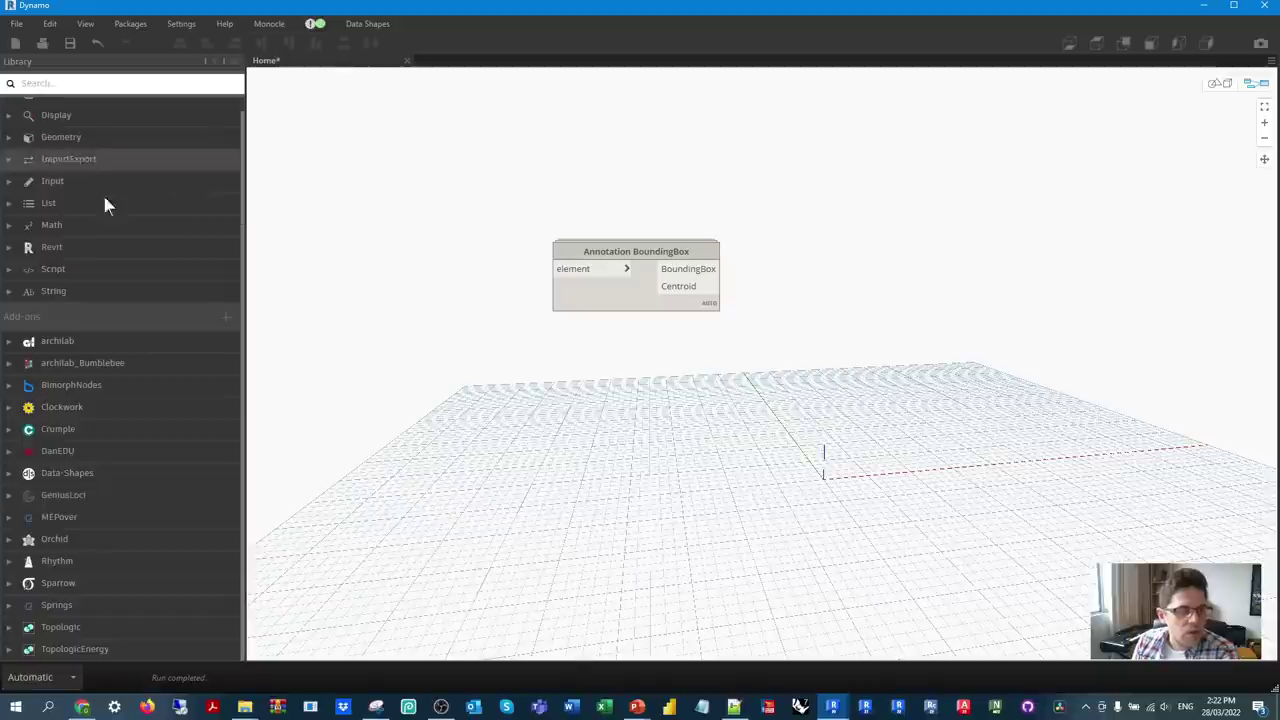
left_click(67, 429)
scroll(141, 405, "down", 5)
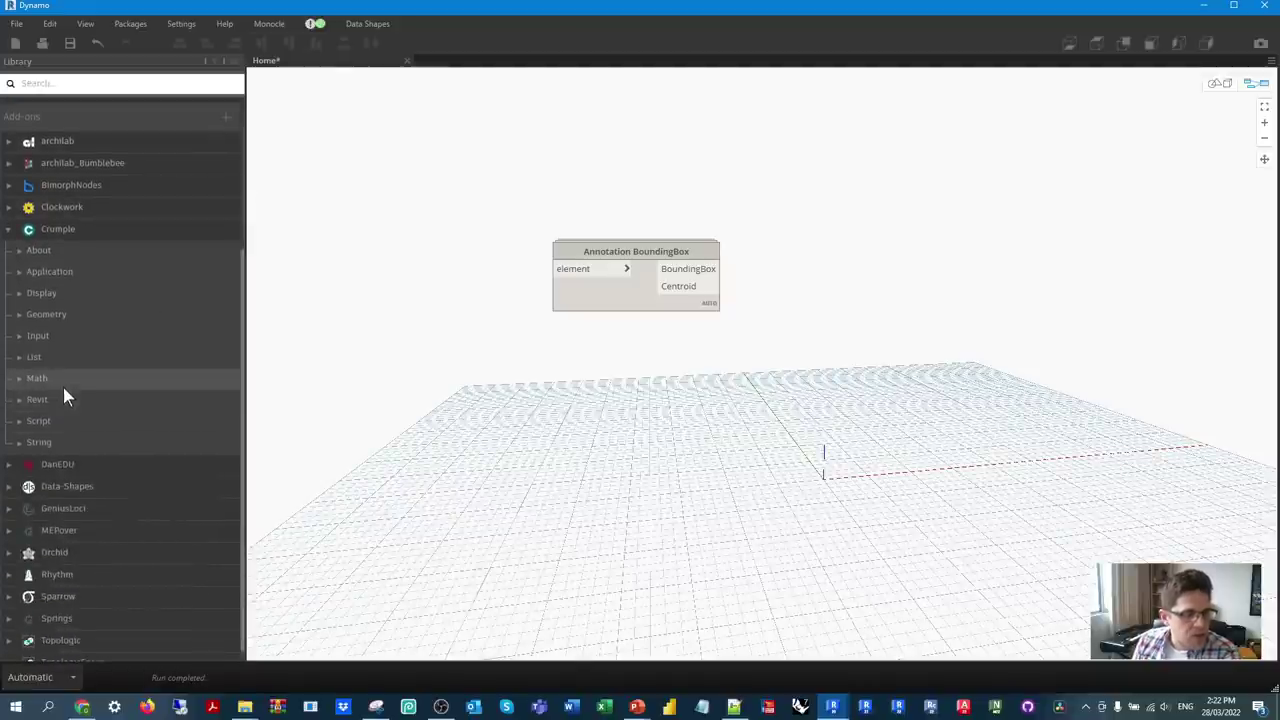
left_click(63, 399)
scroll(165, 394, "down", 6)
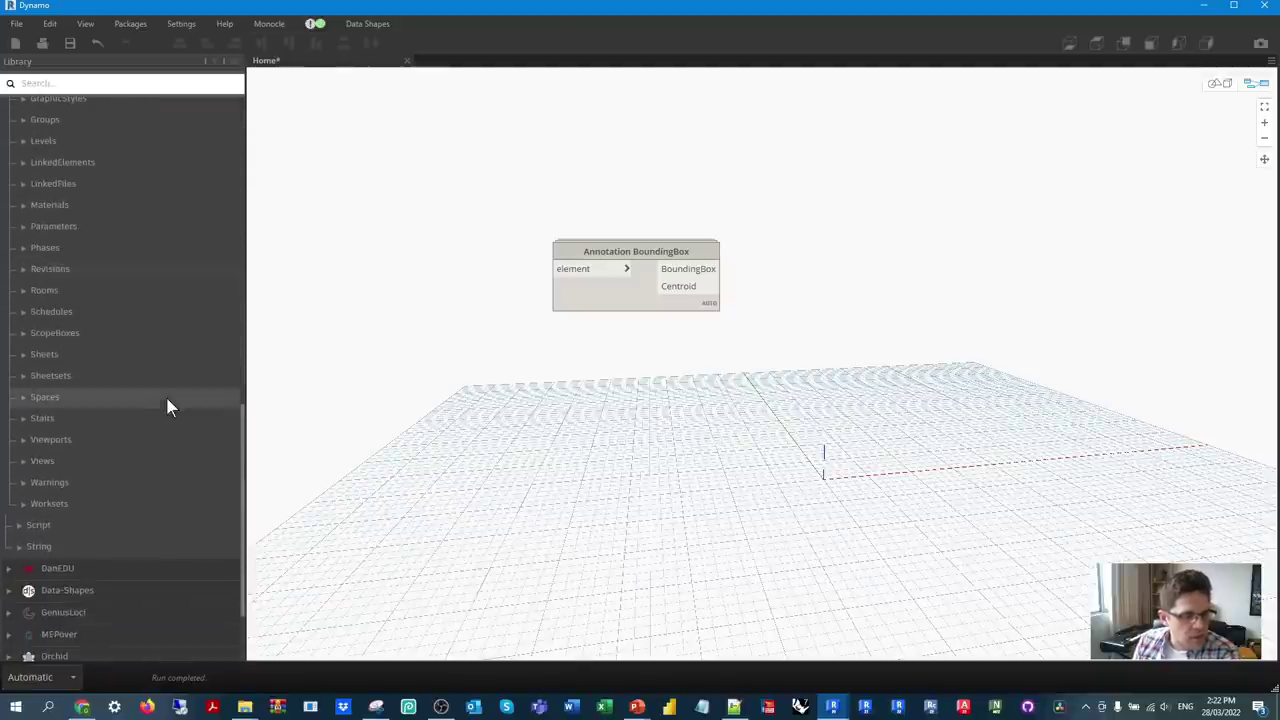
left_click(72, 356)
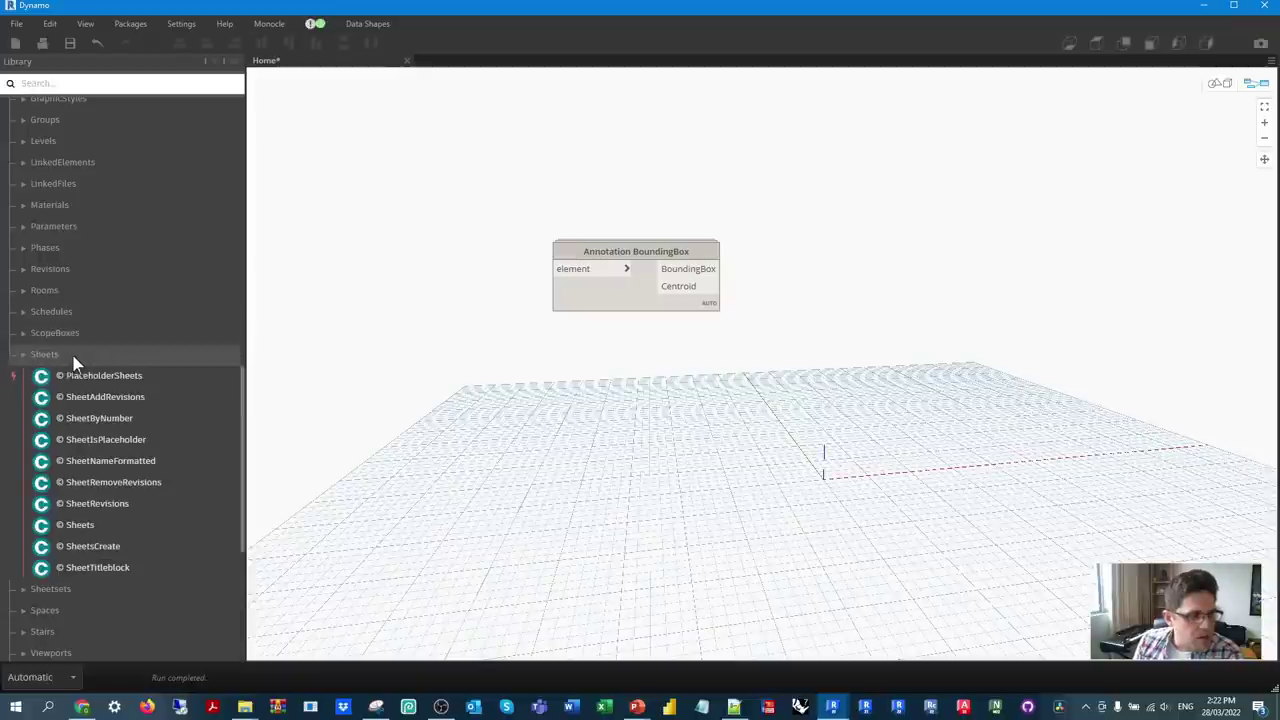
left_click(672, 252)
key("Delete")
left_click_drag(812, 346, 684, 236)
- Review the Python Script inside the SheetAddRevisions definition, then close it back to Home
right_click(681, 232)
left_click(777, 391)
right_click(830, 293)
left_click(864, 448)
scroll(675, 370, "down", 6)
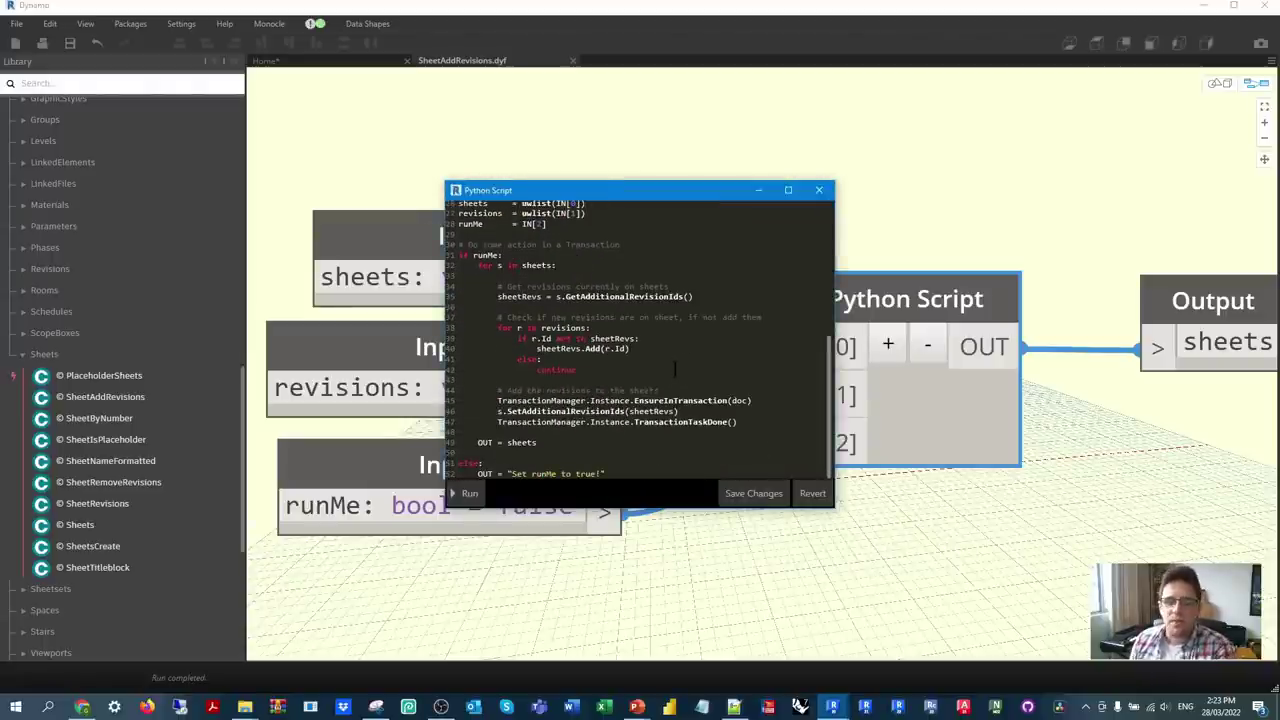
scroll(665, 352, "up", 5)
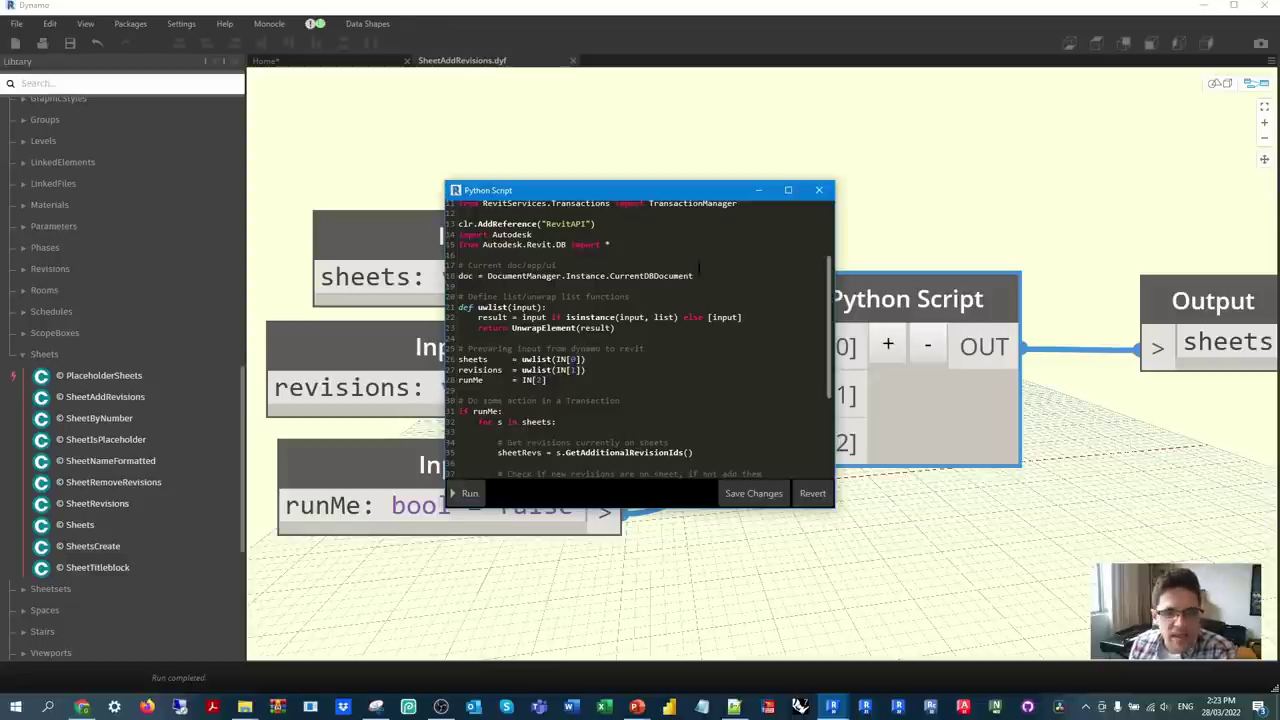
left_click(820, 190)
left_click(572, 60)
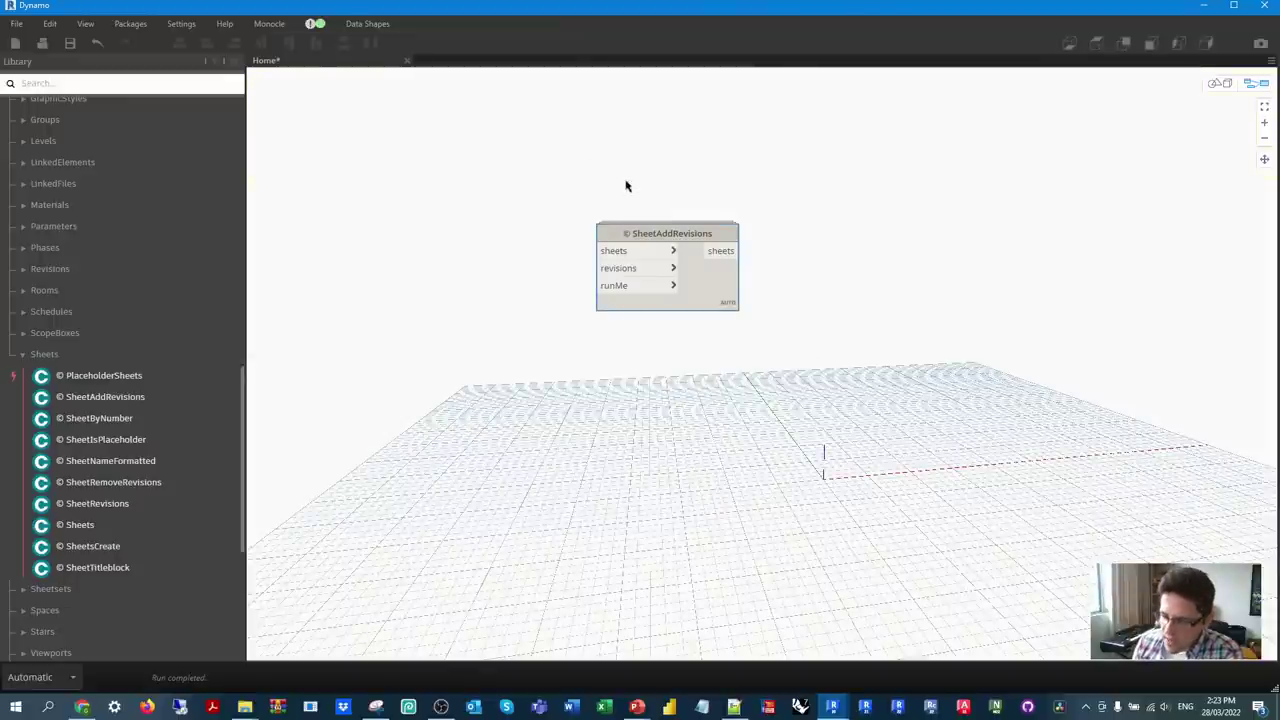
- Delete the SheetAddRevisions node, leaving the Home graph empty
key("Delete")
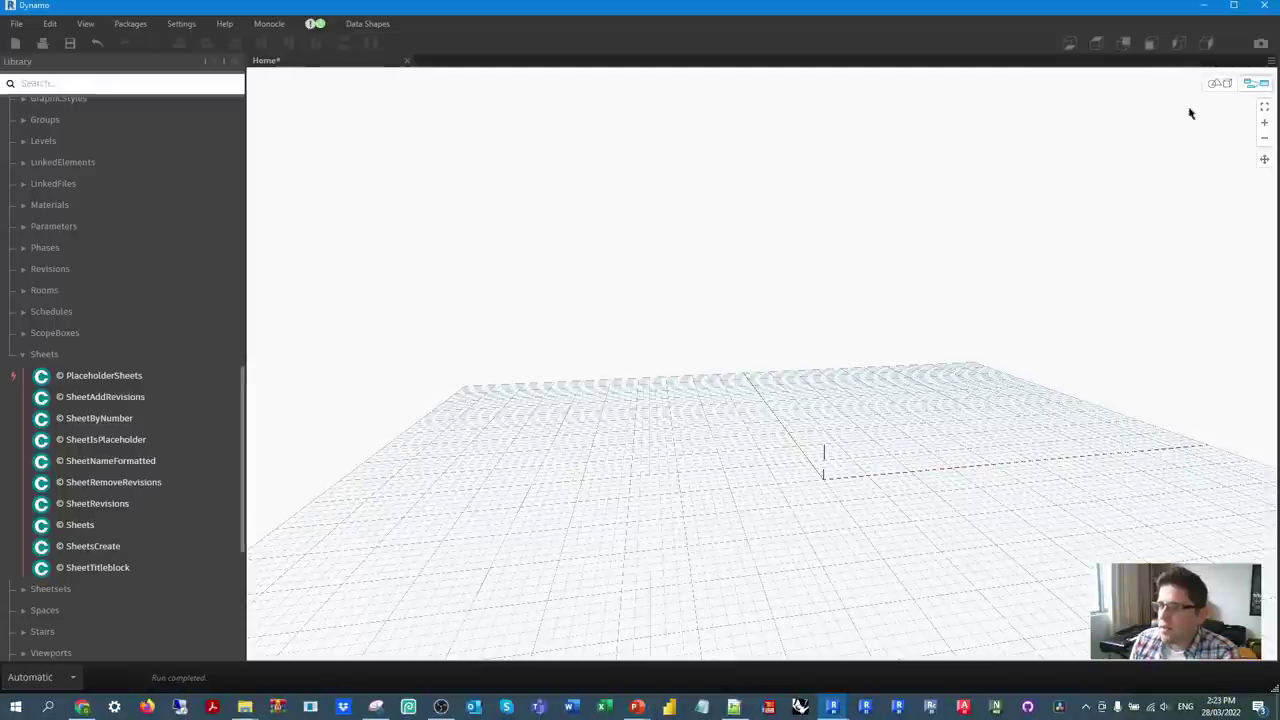
- Exit Dynamo without saving and open the pyRoovit web links' path options
left_click(1266, 8)
left_click(669, 381)
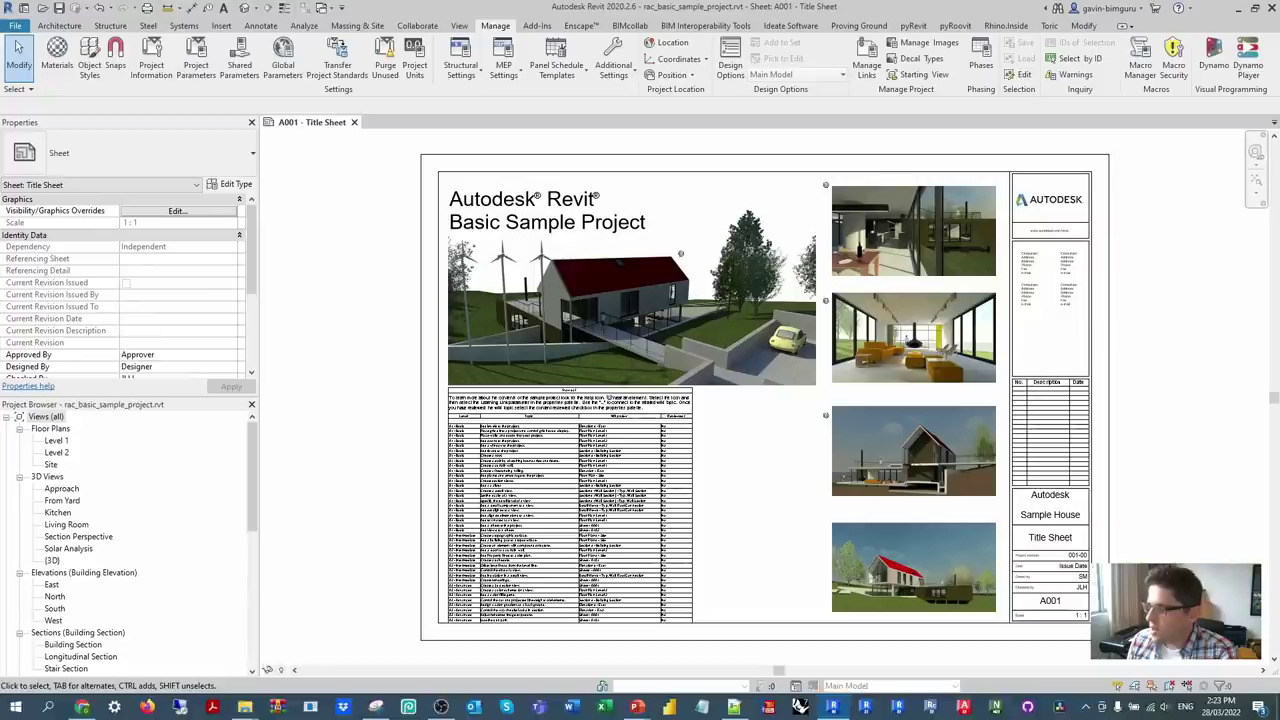
left_click(955, 27)
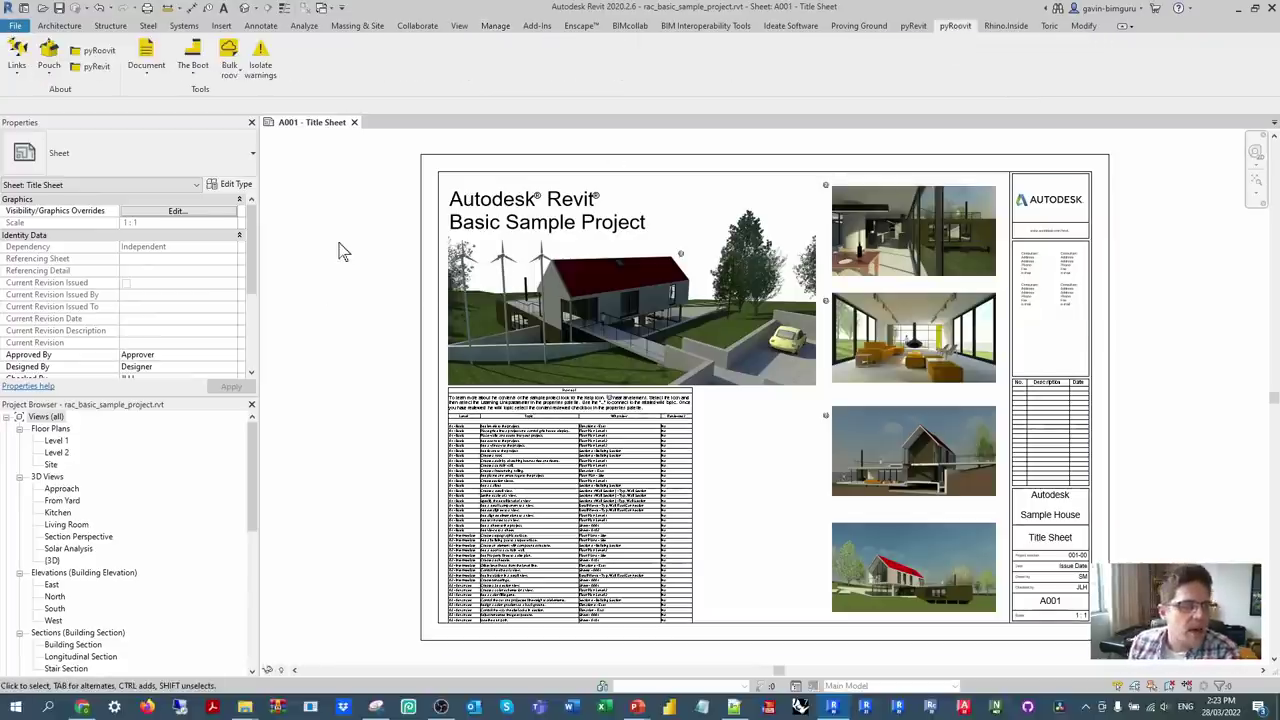
left_click(15, 66)
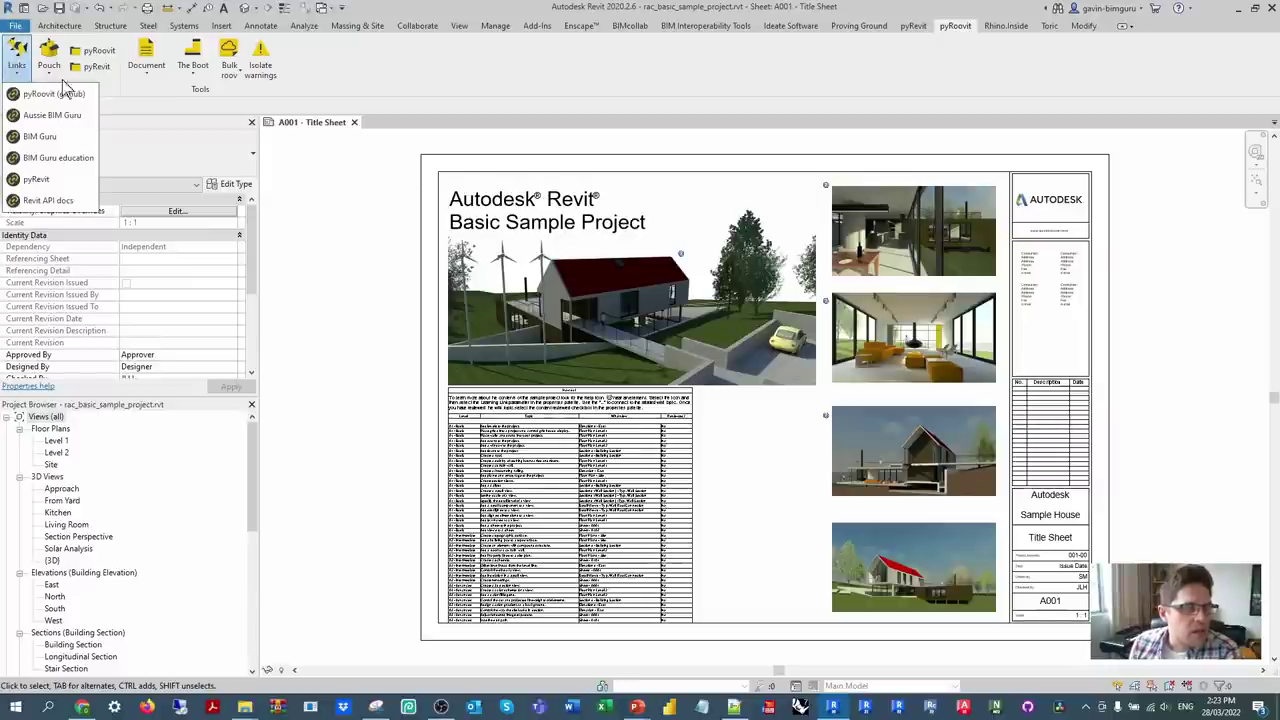
left_click(48, 58)
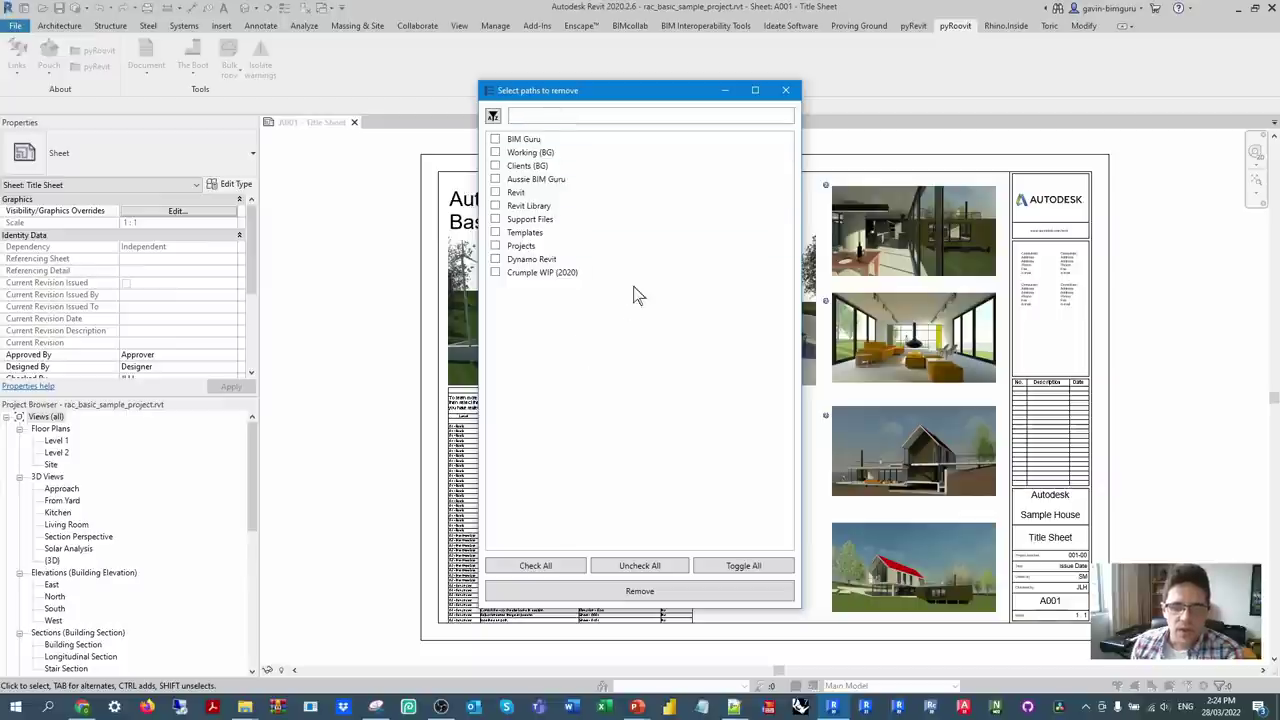
- Cancel the path removal list and run Document > Find model location
left_click(787, 92)
left_click(722, 343)
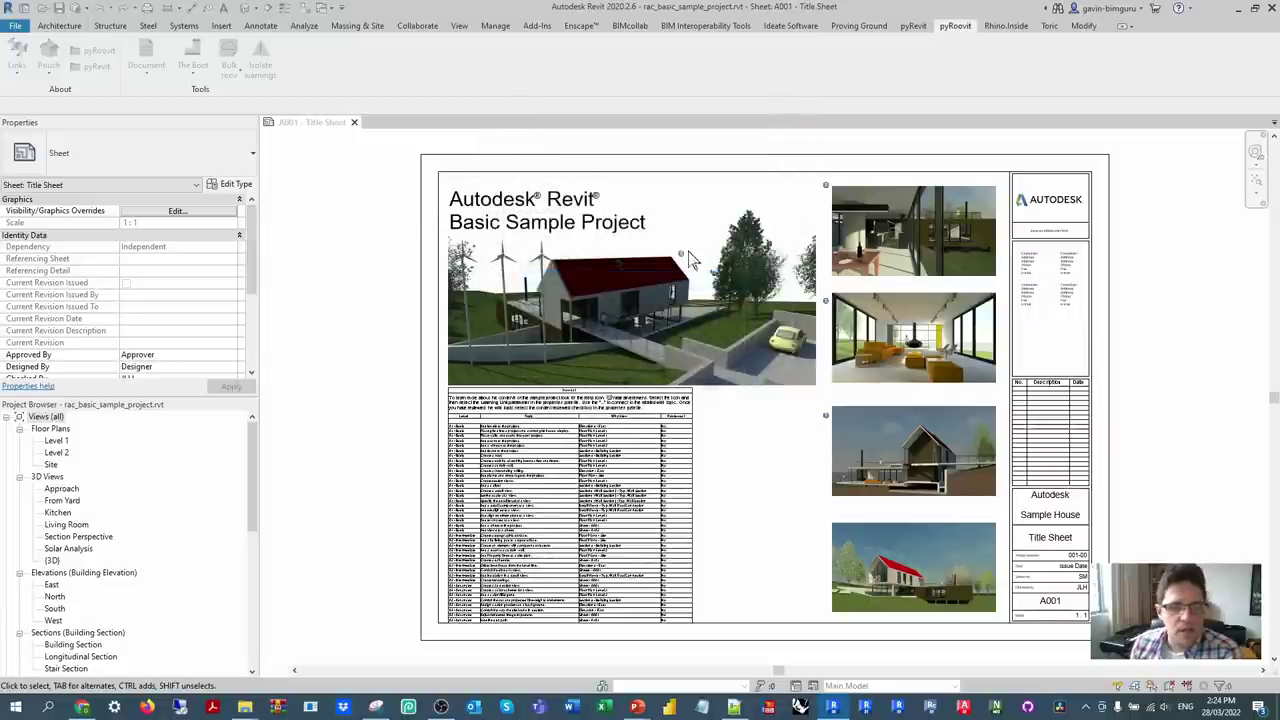
left_click(142, 66)
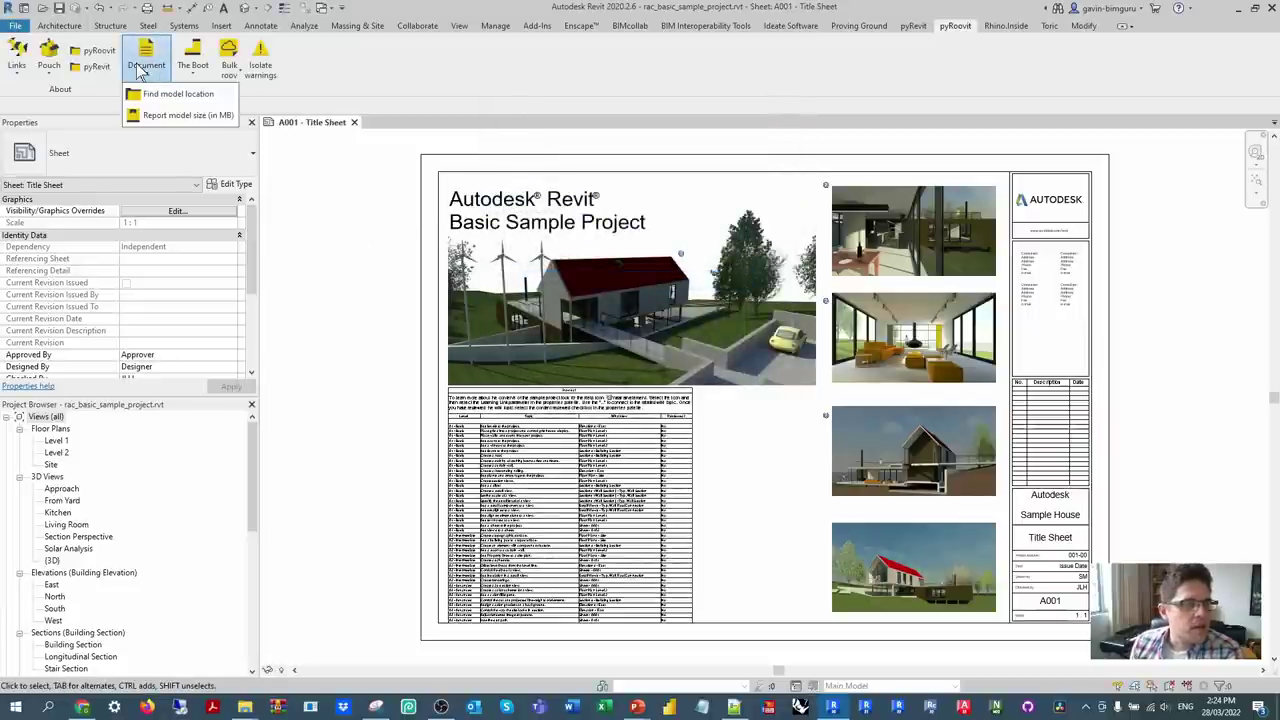
left_click(196, 93)
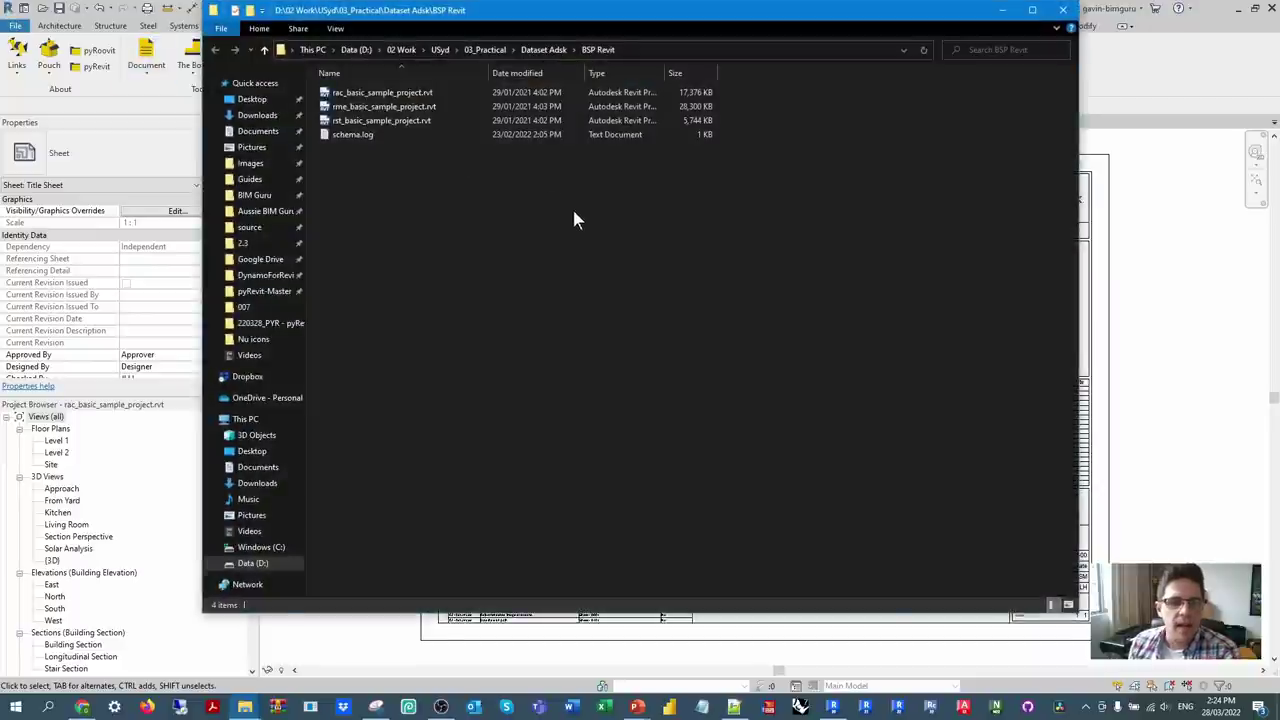
- Close Explorer and use Uproov sheets to add Revision 1 to every checked sheet
left_click(1062, 10)
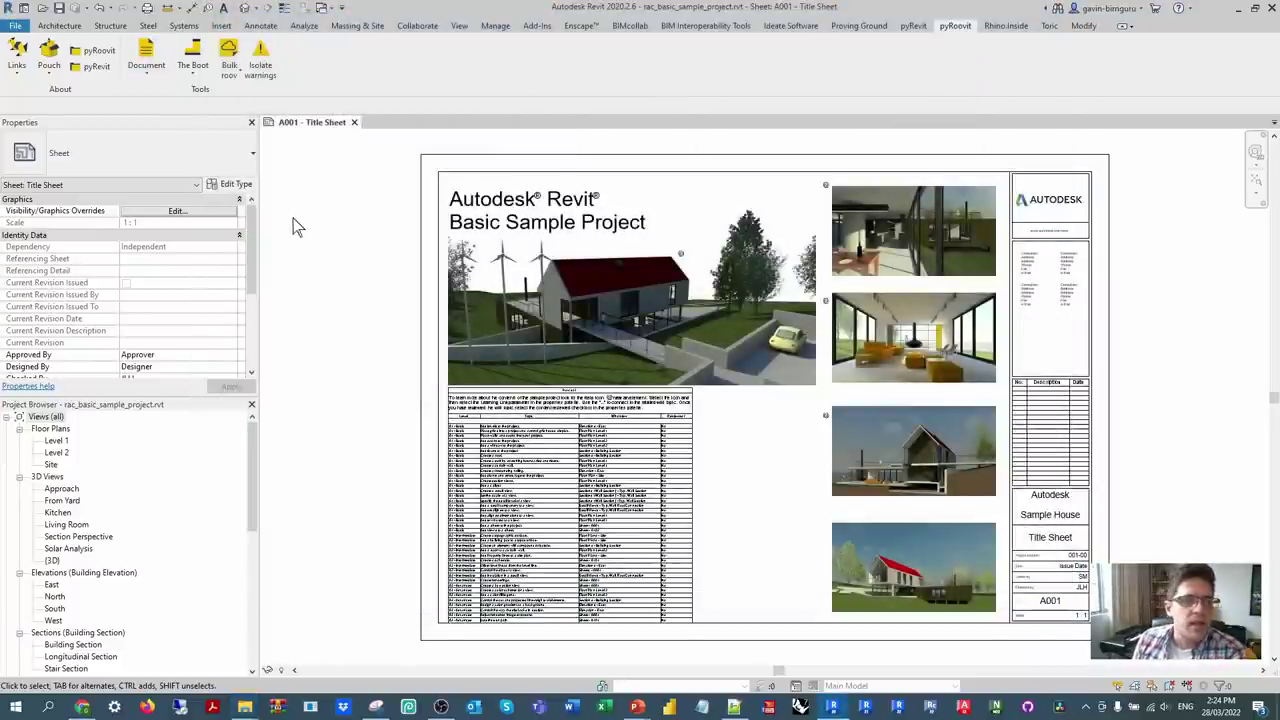
left_click(231, 76)
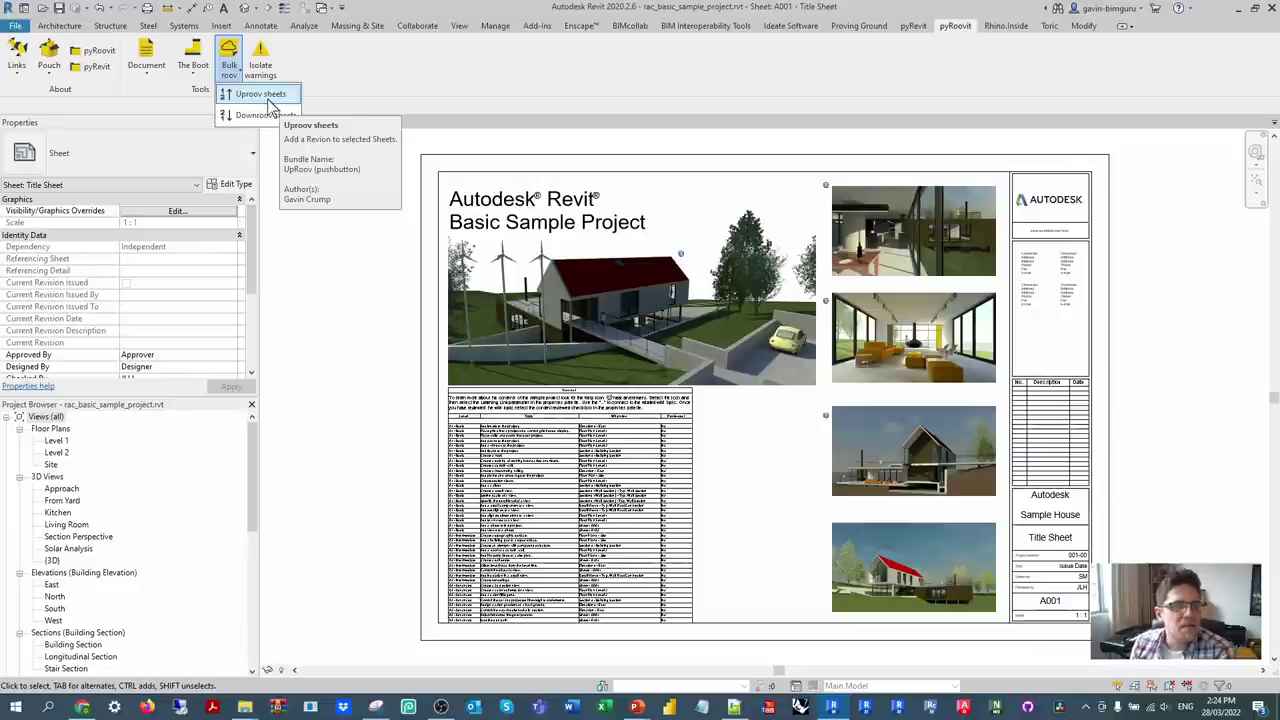
left_click(251, 98)
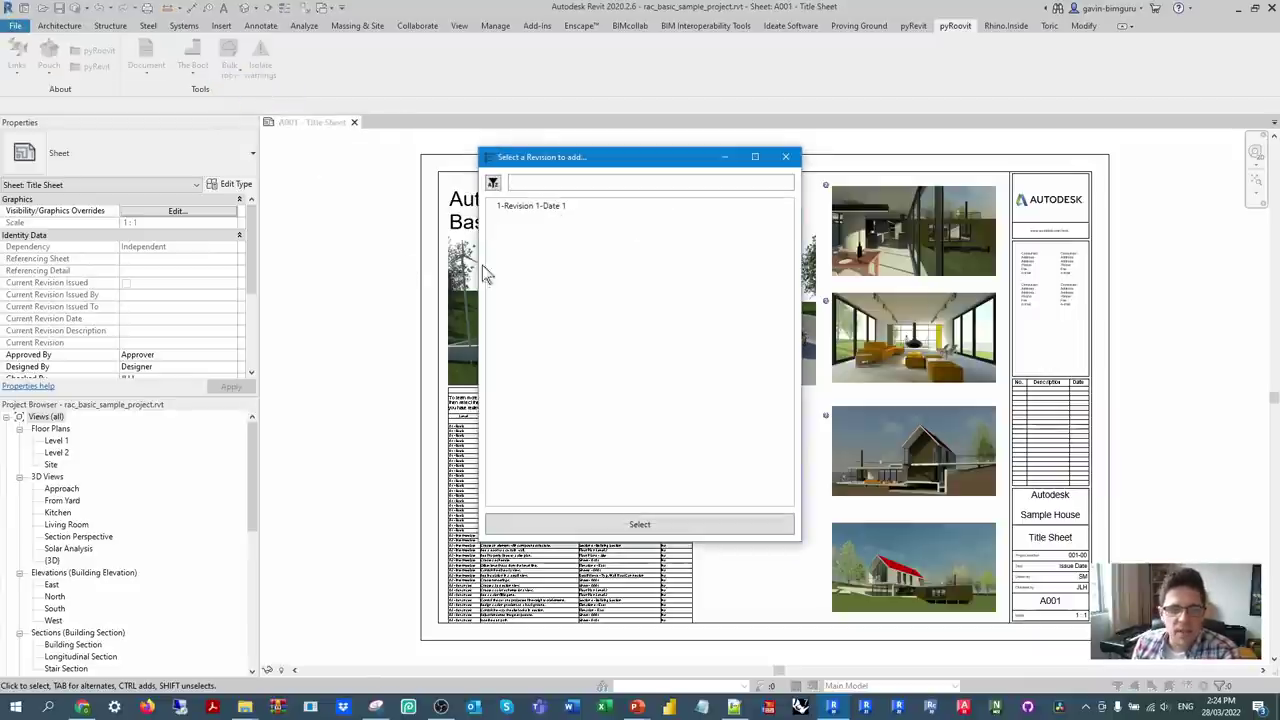
left_click(557, 206)
left_click(706, 531)
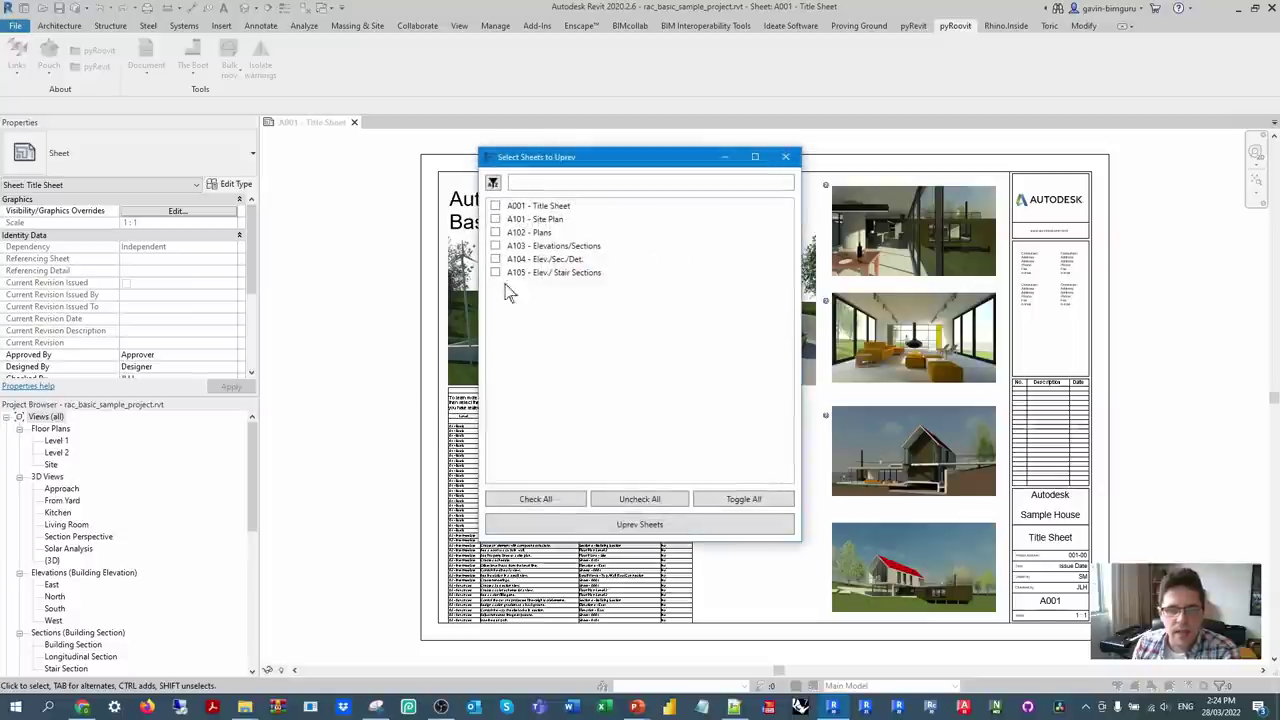
left_click(572, 503)
left_click(650, 526)
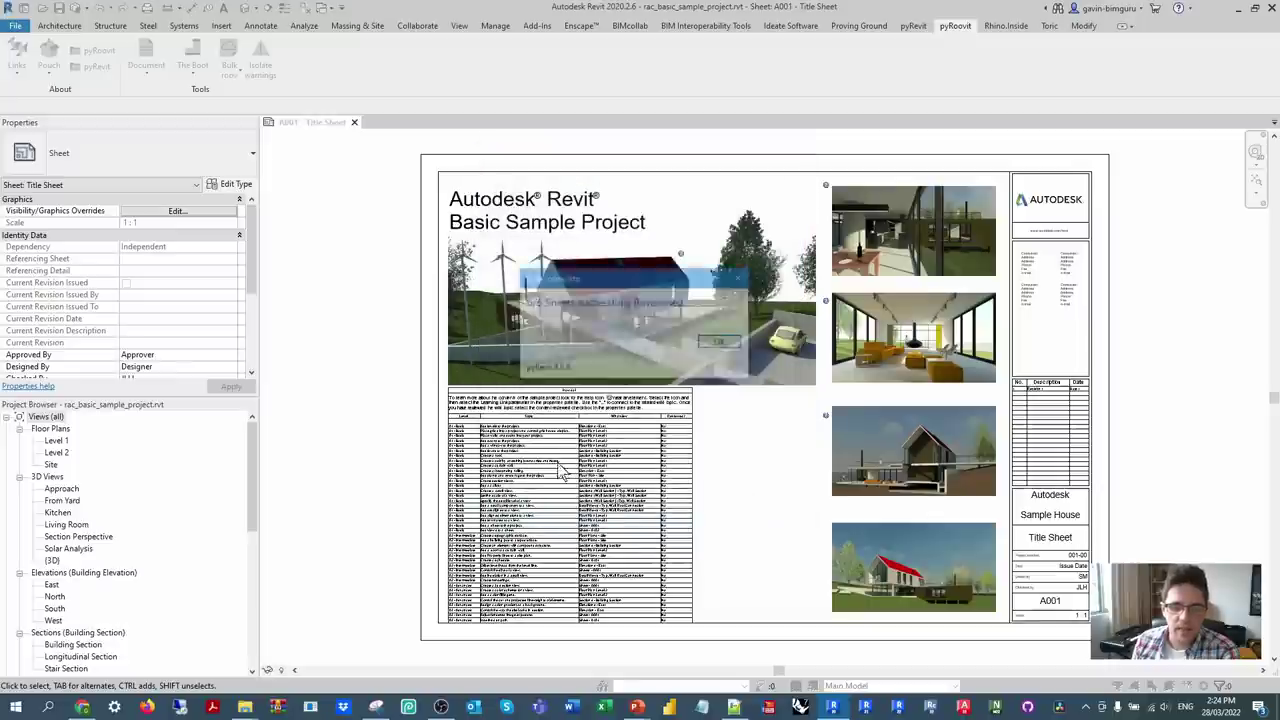
left_click(722, 343)
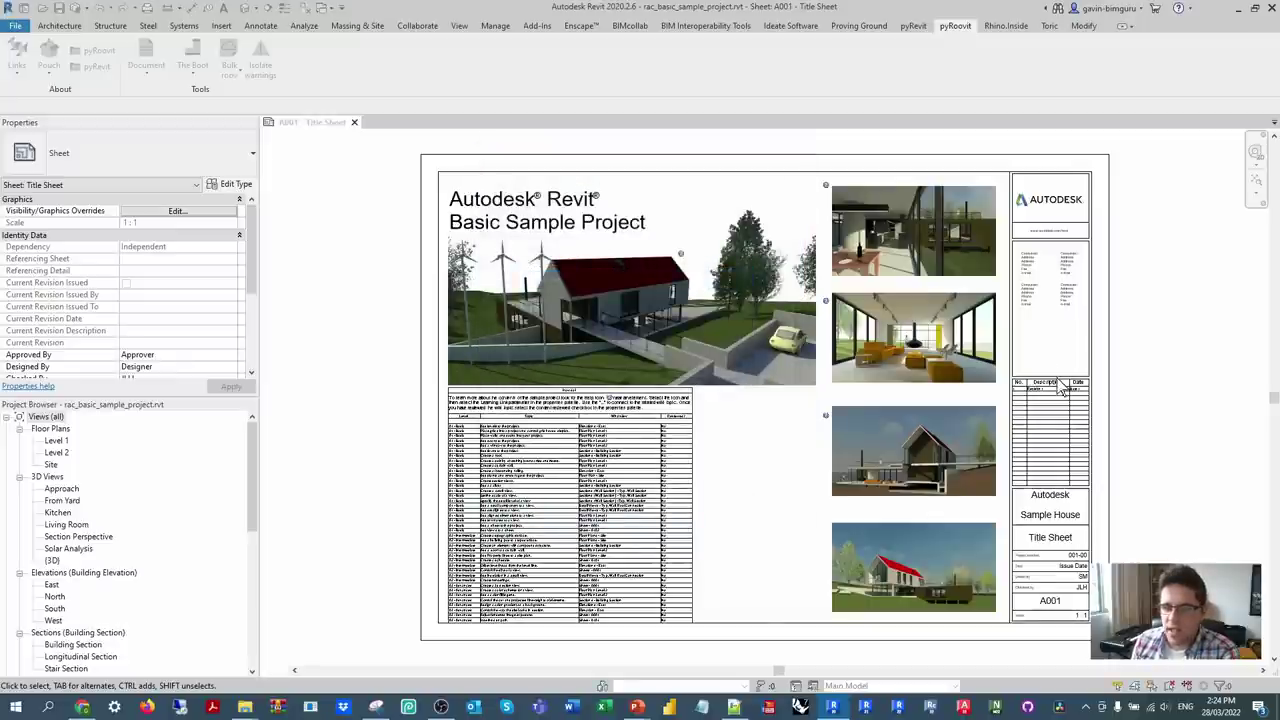
scroll(1057, 406, "up", 5)
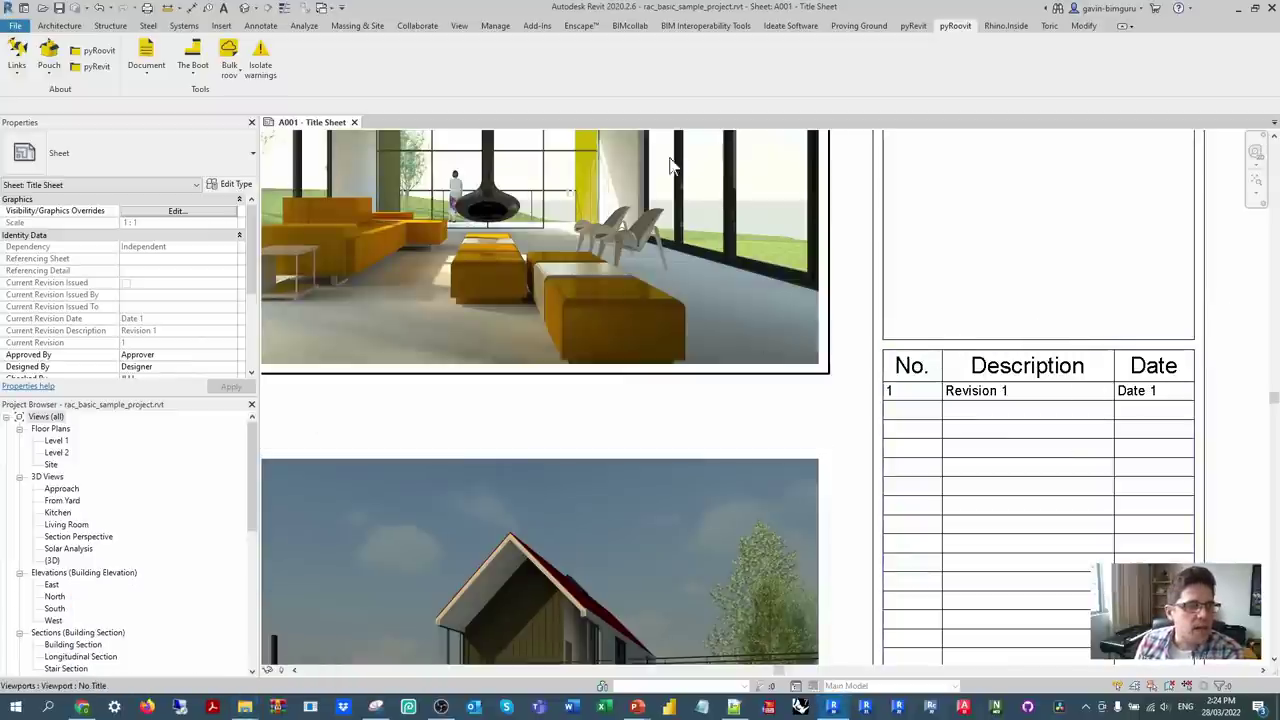
- Open pyRoovit's extension folder and go into Tools.Panel > BulkRoov.pulldown > UpRoov.pushbutton
left_click(92, 57)
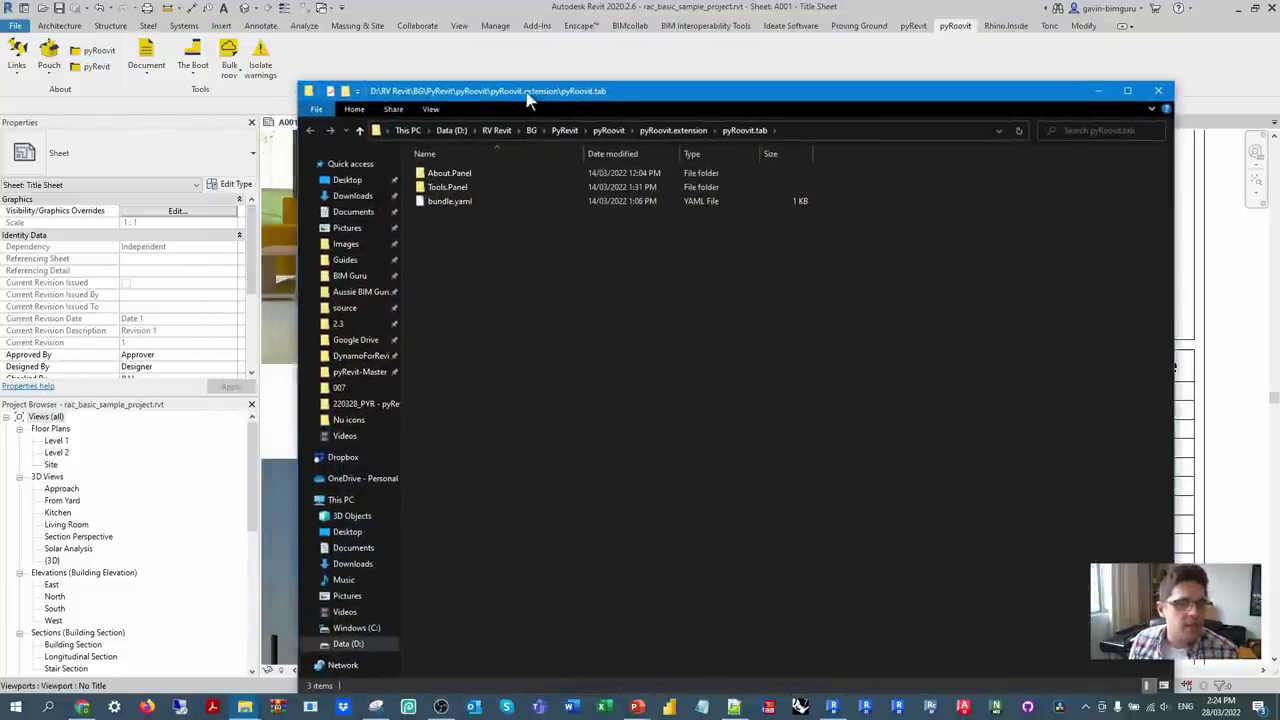
left_click(477, 175)
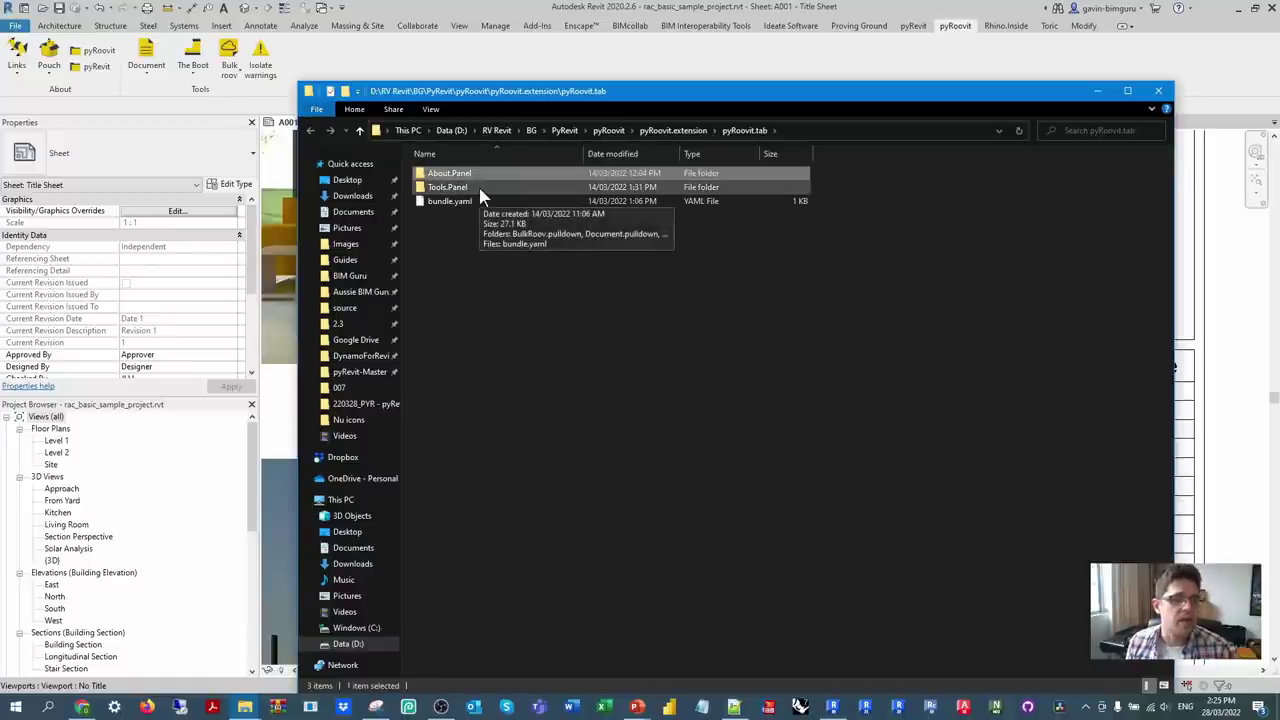
left_click(479, 188)
double_click(457, 190)
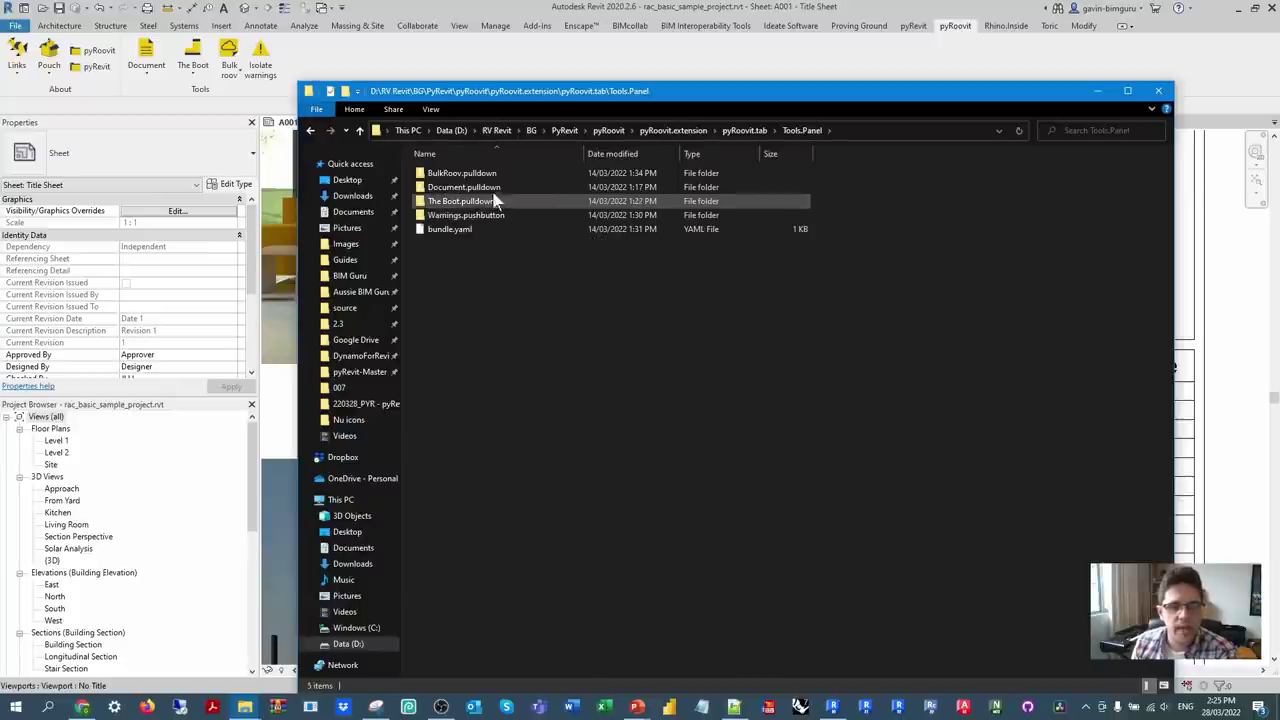
double_click(479, 178)
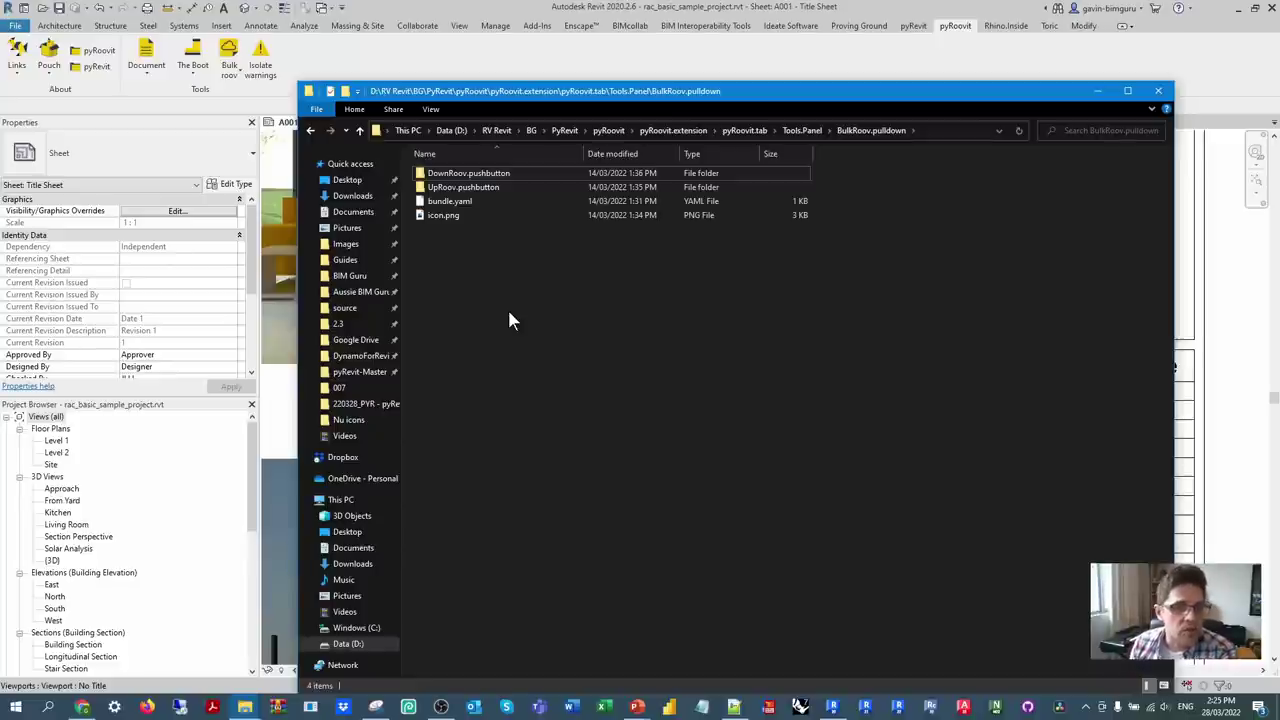
double_click(491, 188)
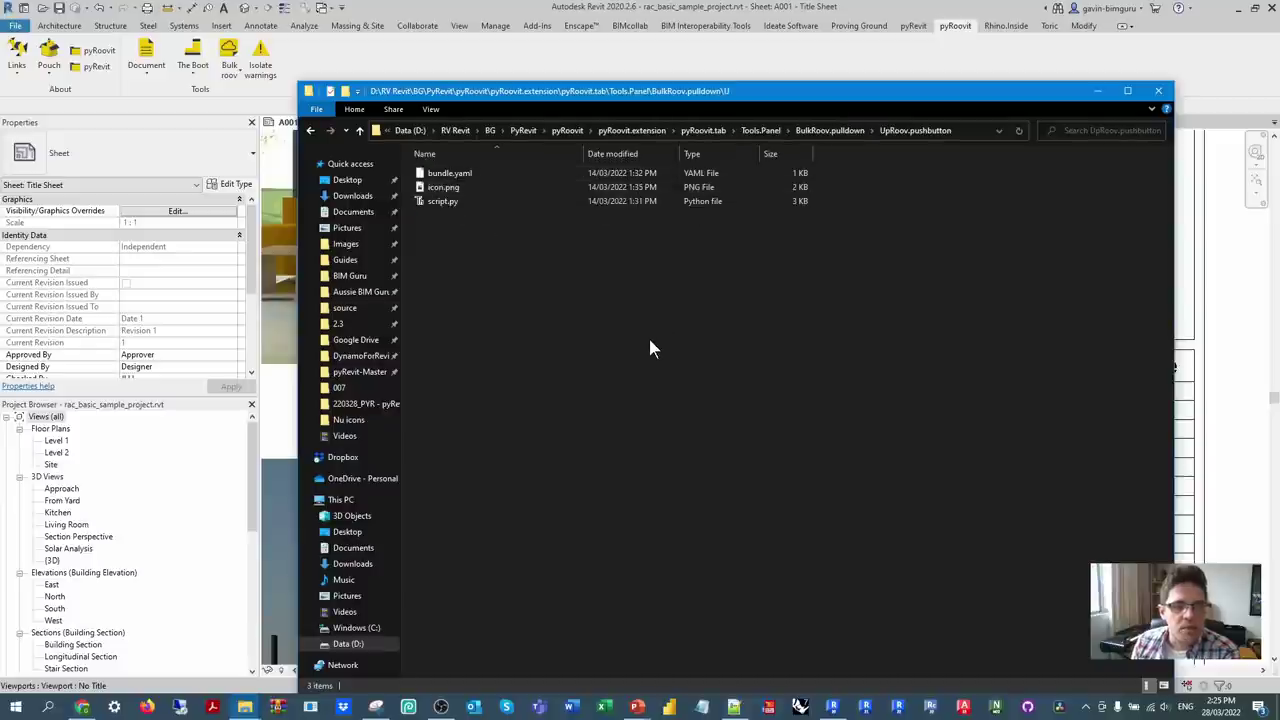
- Compare UpRoov.pushbutton's bundle.yaml with Revit's Bulk roov tools, then return to the folder
left_click(470, 175)
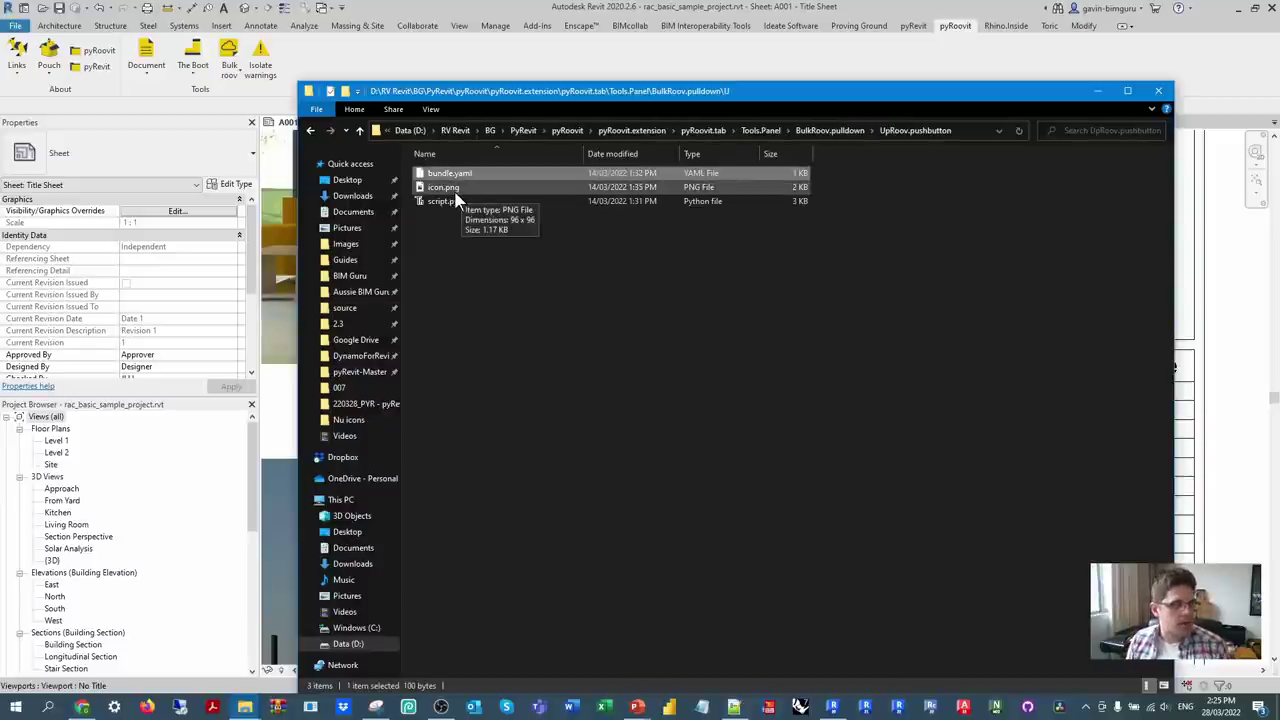
left_click(229, 58)
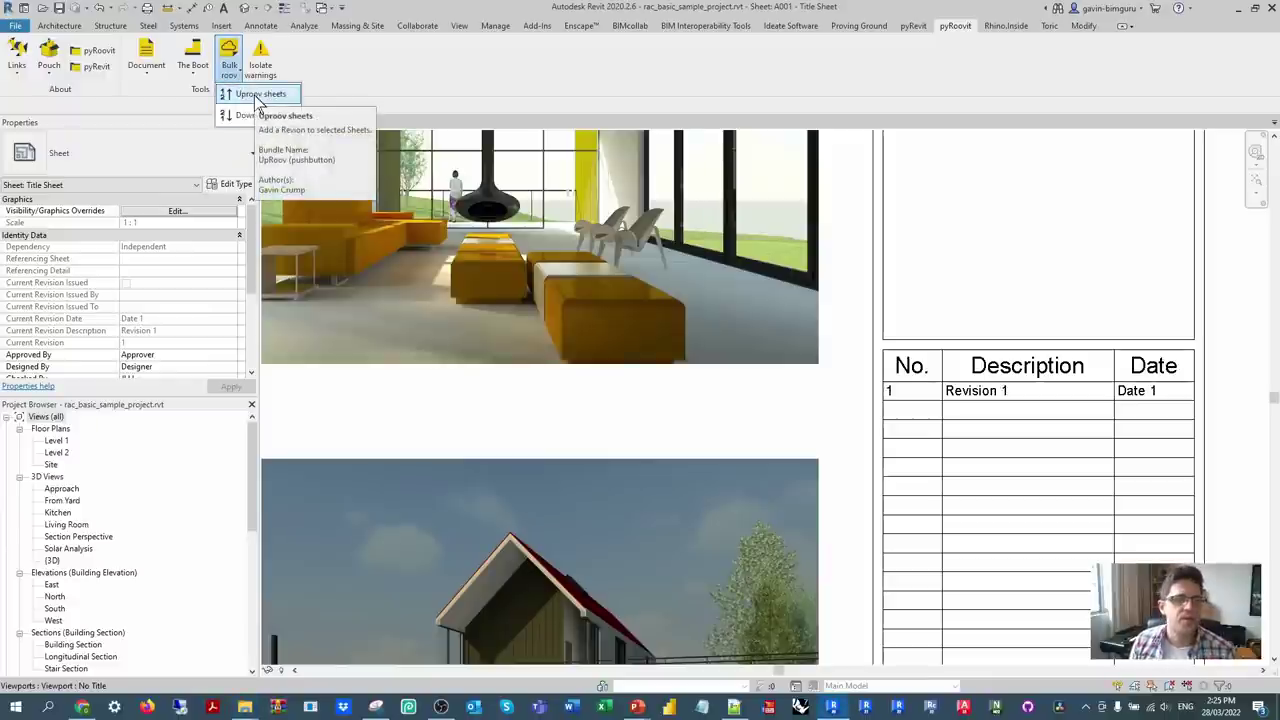
left_click(244, 707)
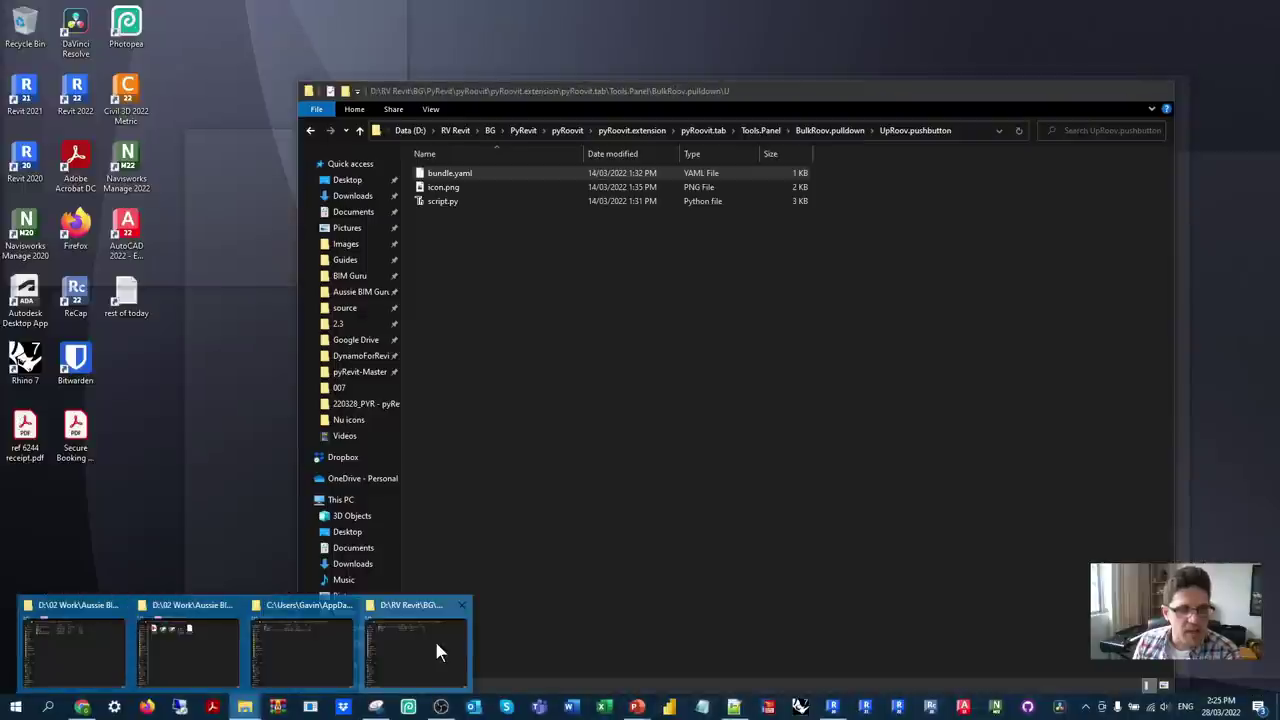
left_click(434, 637)
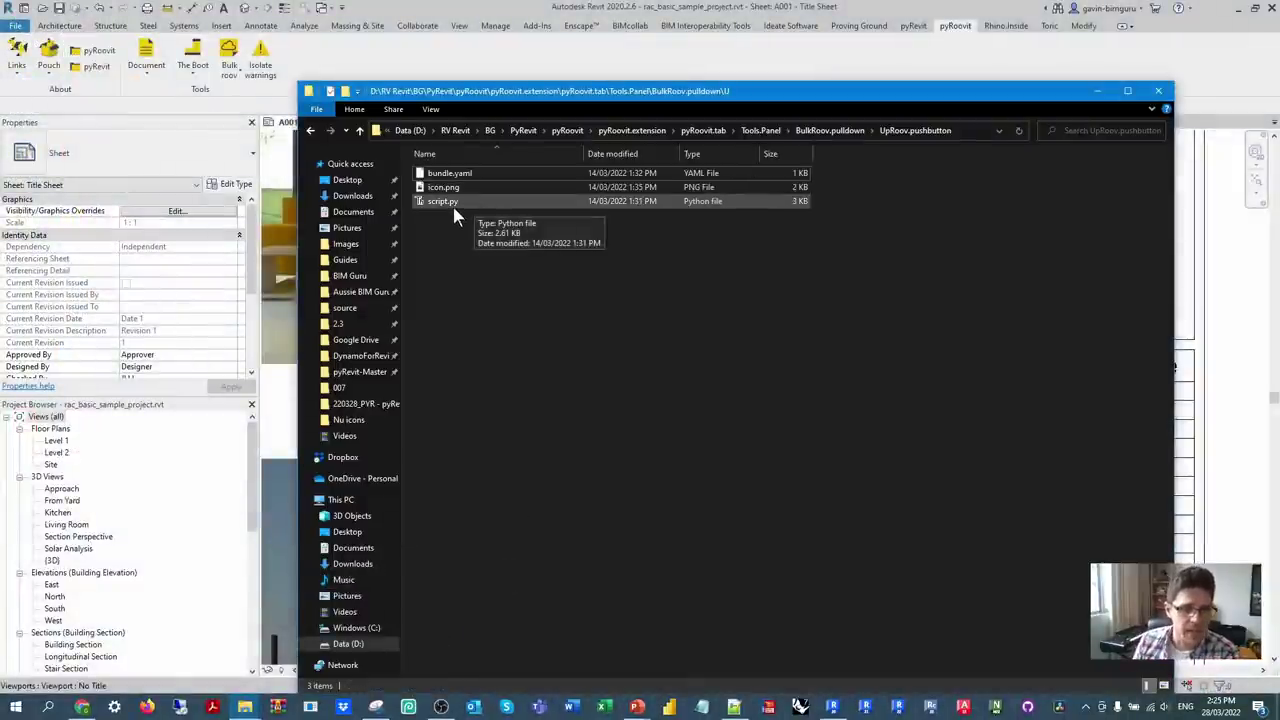
left_click(734, 707)
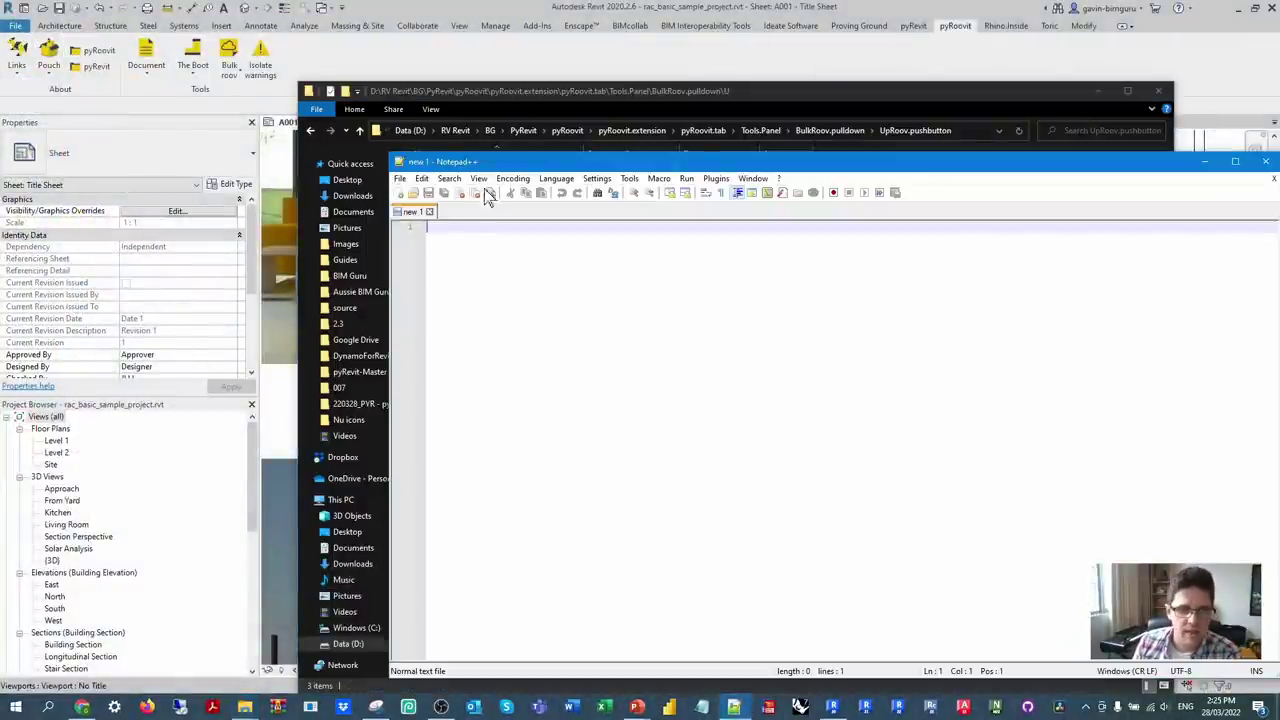
left_click_drag(508, 166, 612, 163)
left_click(452, 204)
left_click(436, 200)
key("Return")
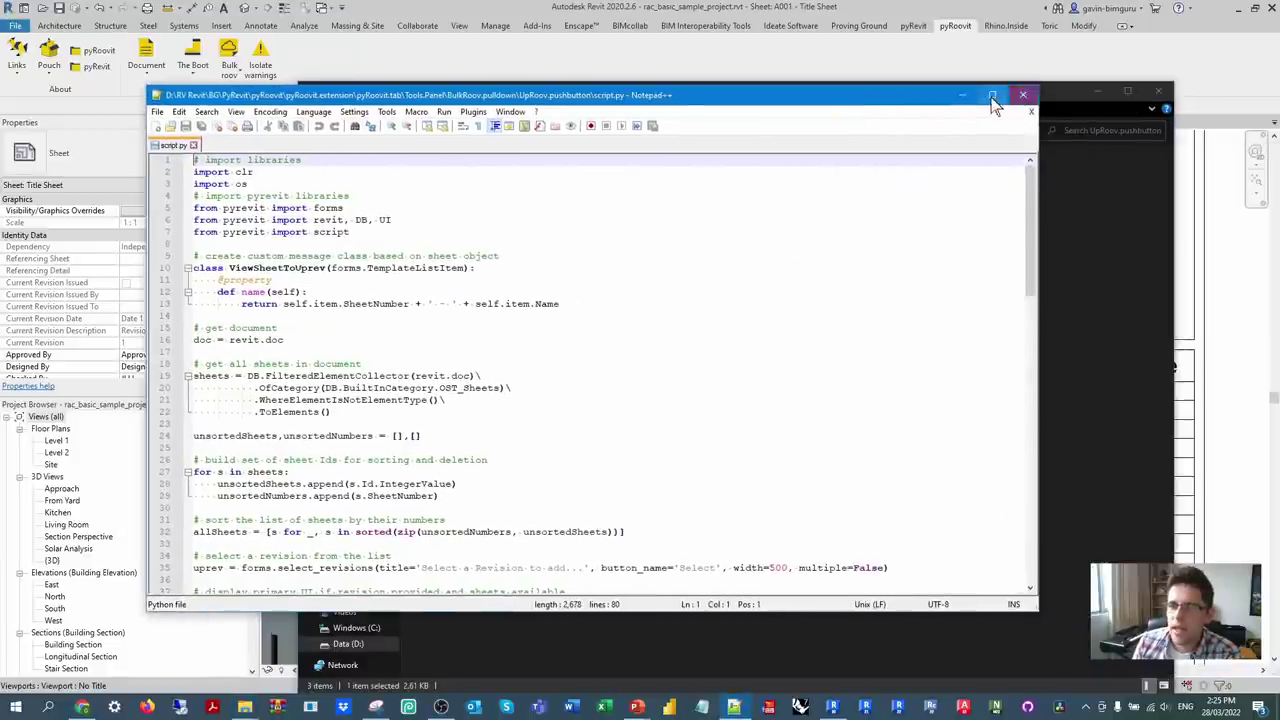
left_click(990, 96)
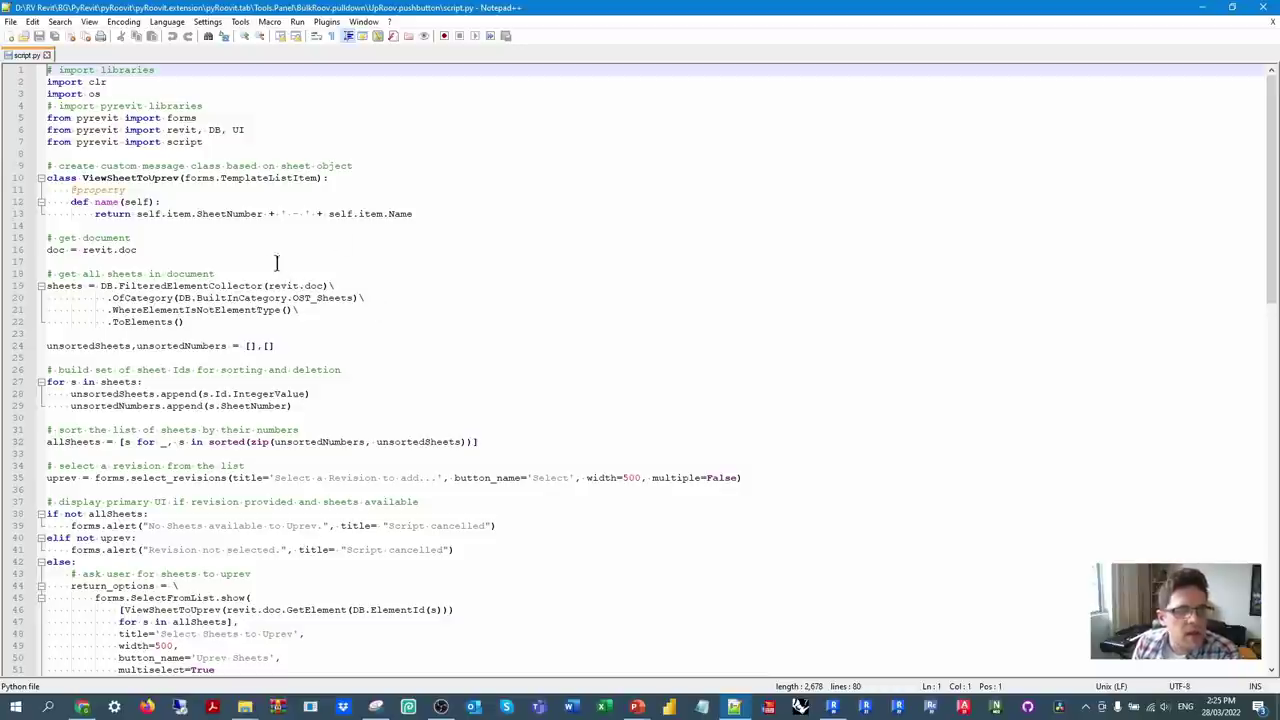
left_click(423, 211)
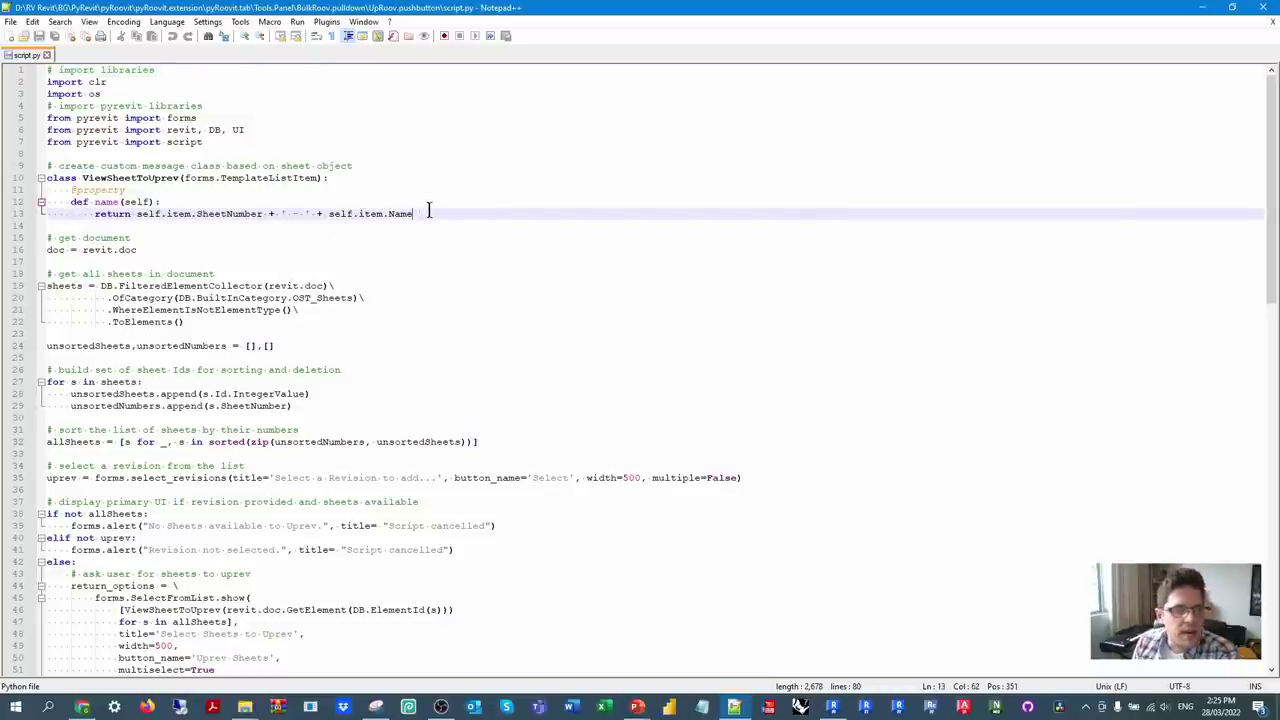
left_click(389, 139)
left_click(47, 70)
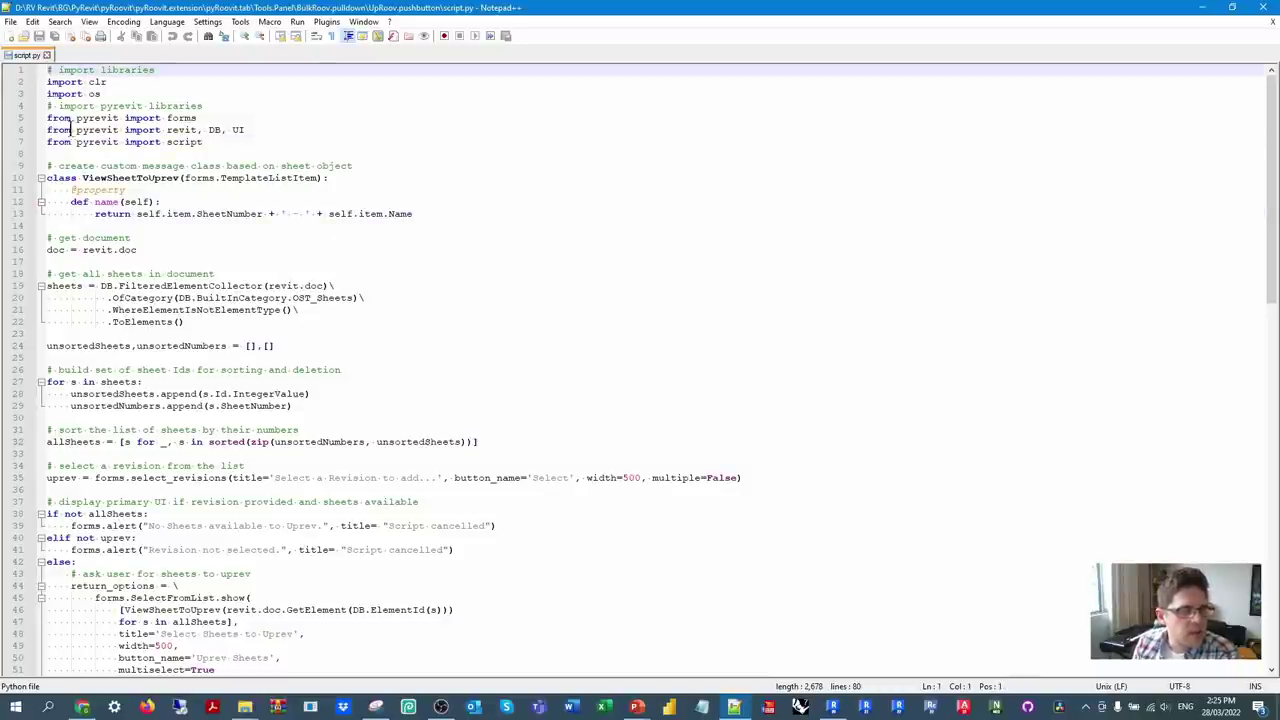
scroll(233, 120, "down", 2)
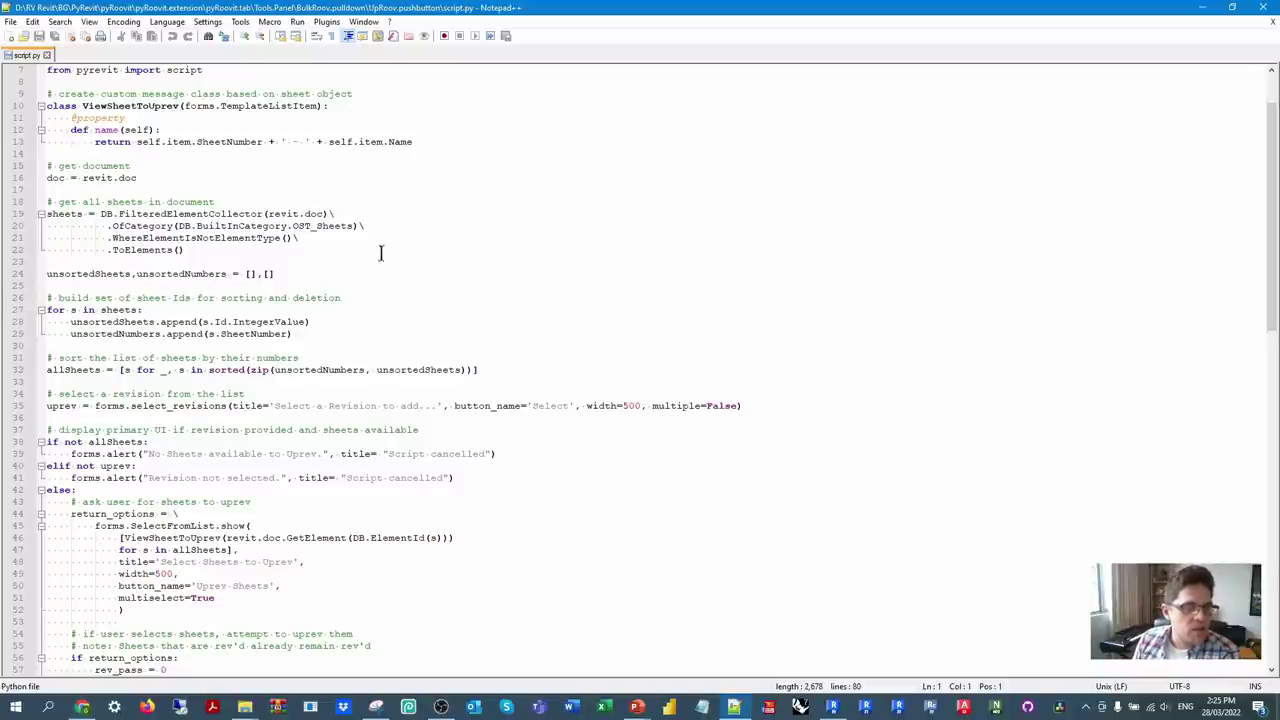
scroll(100, 282, "down", 1)
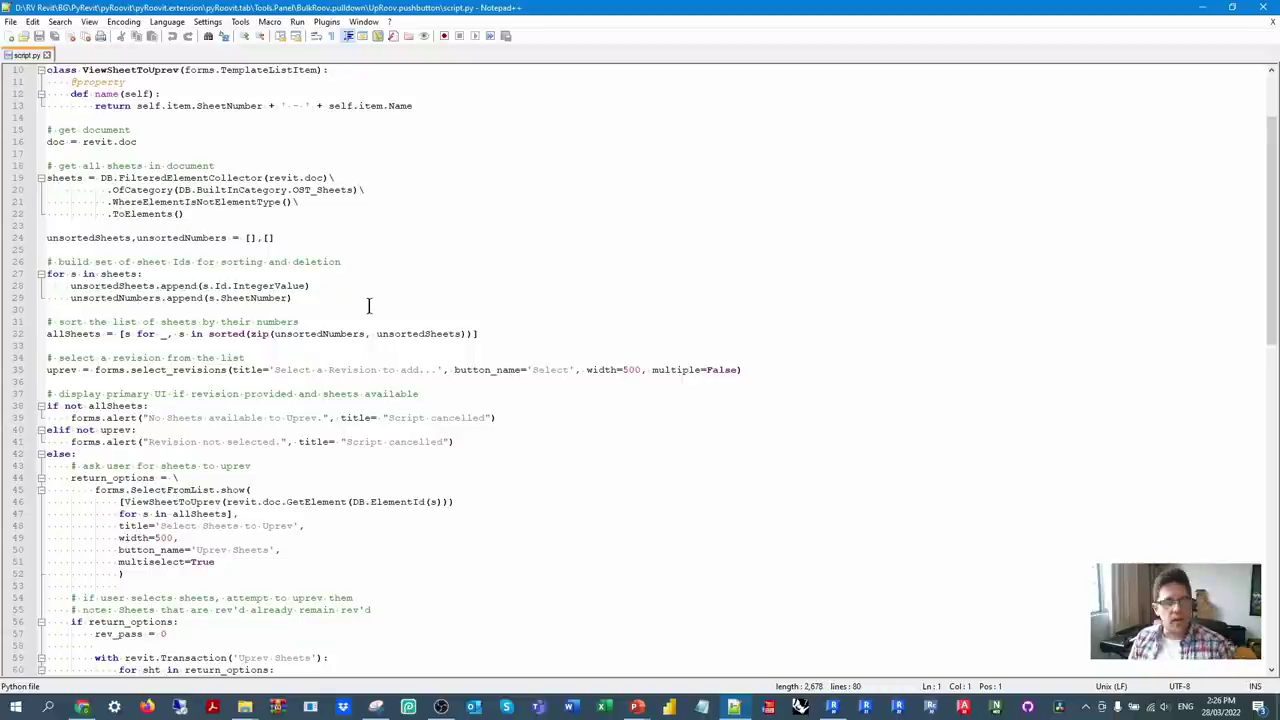
scroll(373, 296, "down", 2)
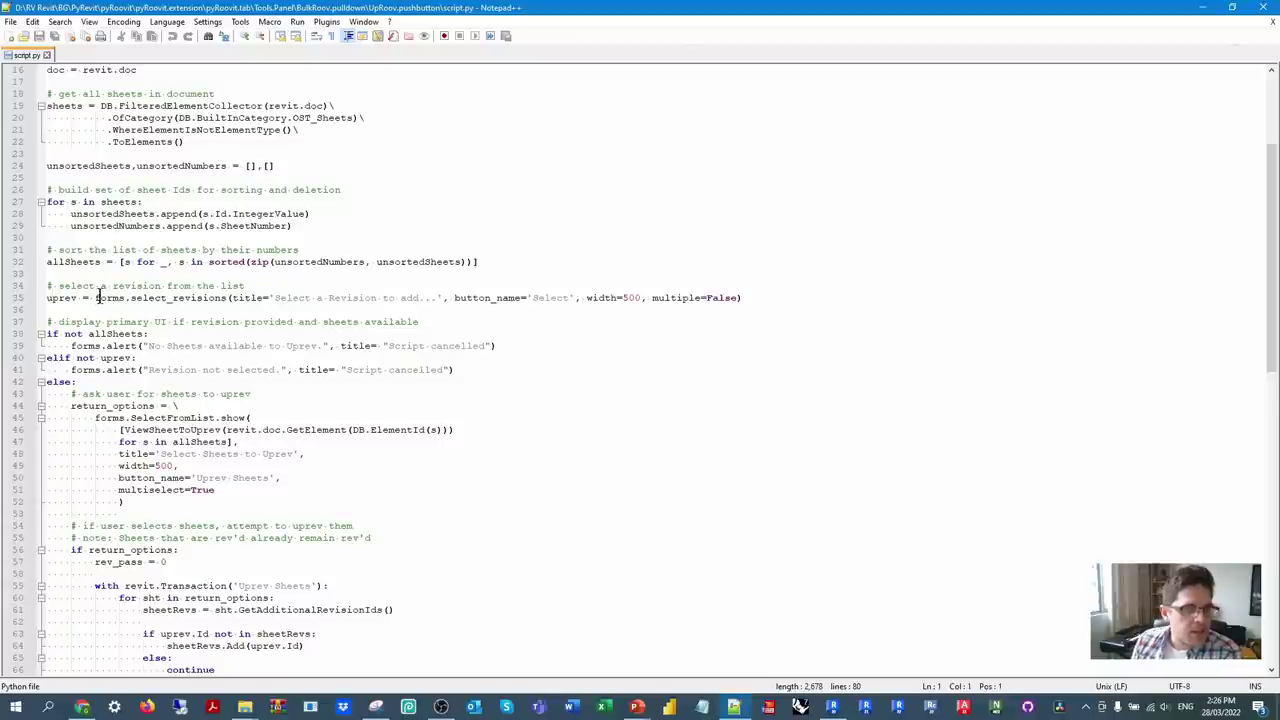
left_click(96, 297)
left_click_drag(96, 297, 138, 298)
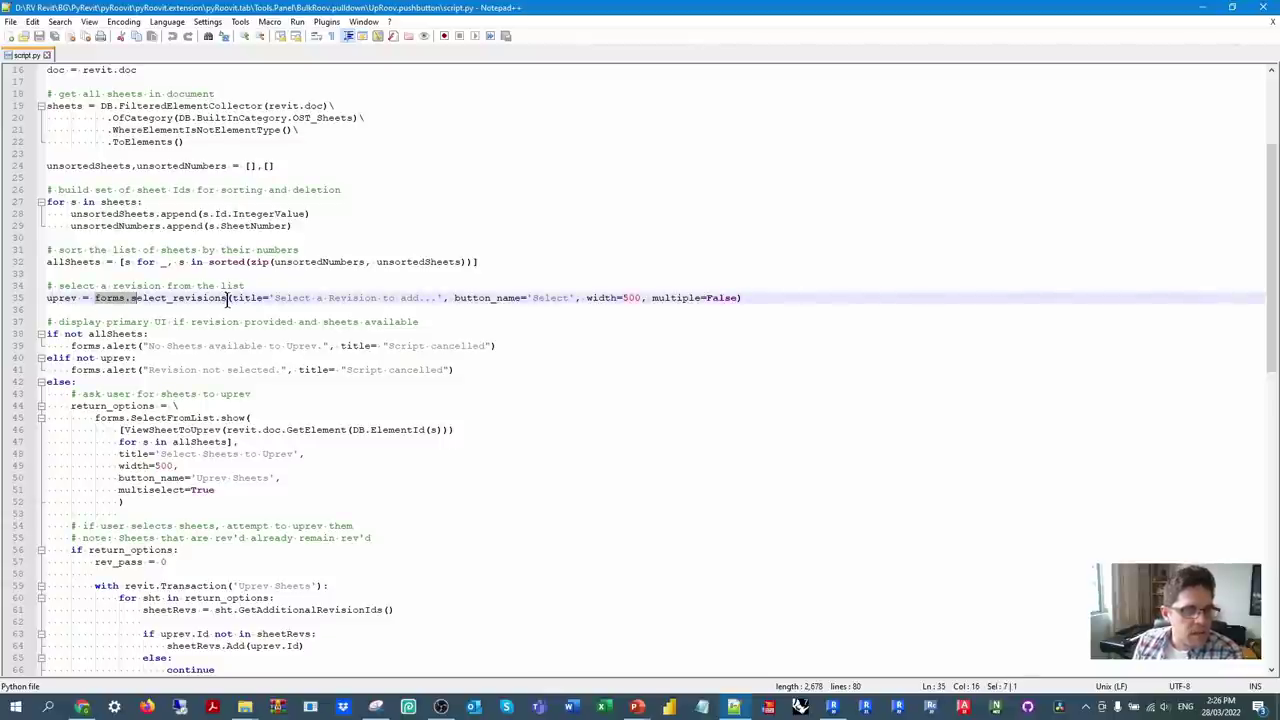
left_click_drag(228, 298, 131, 298)
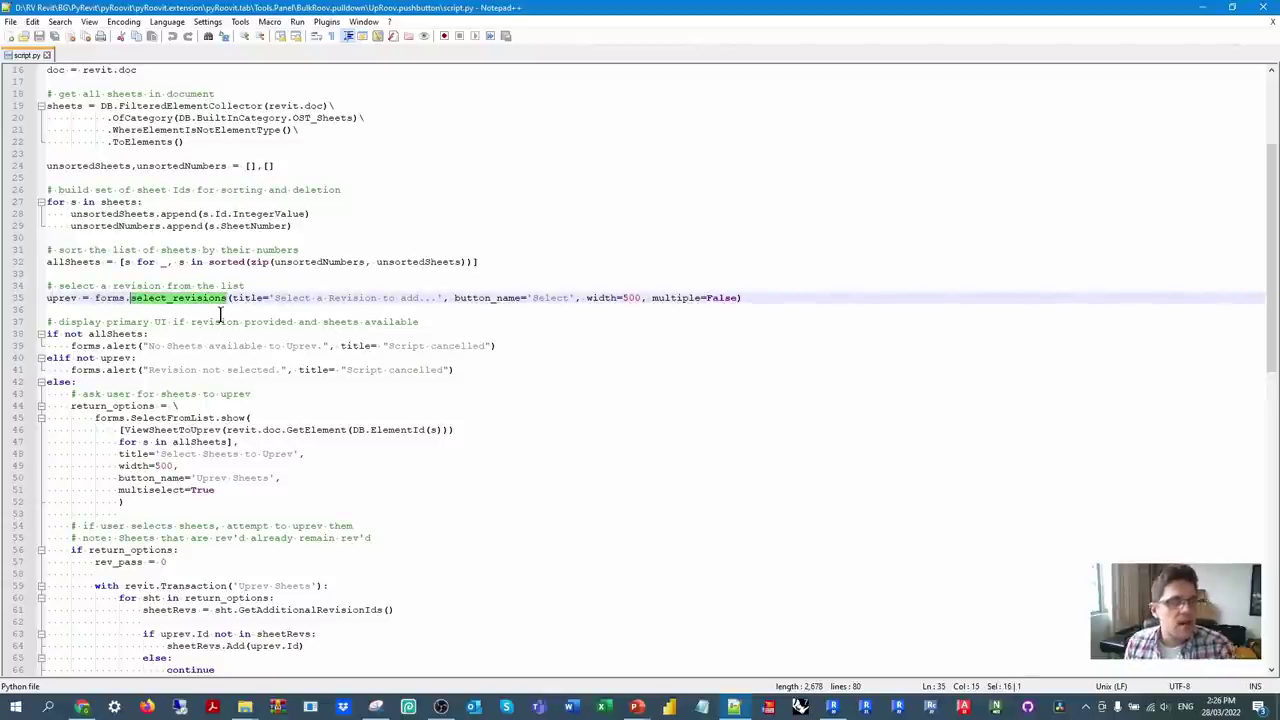
scroll(220, 316, "down", 3)
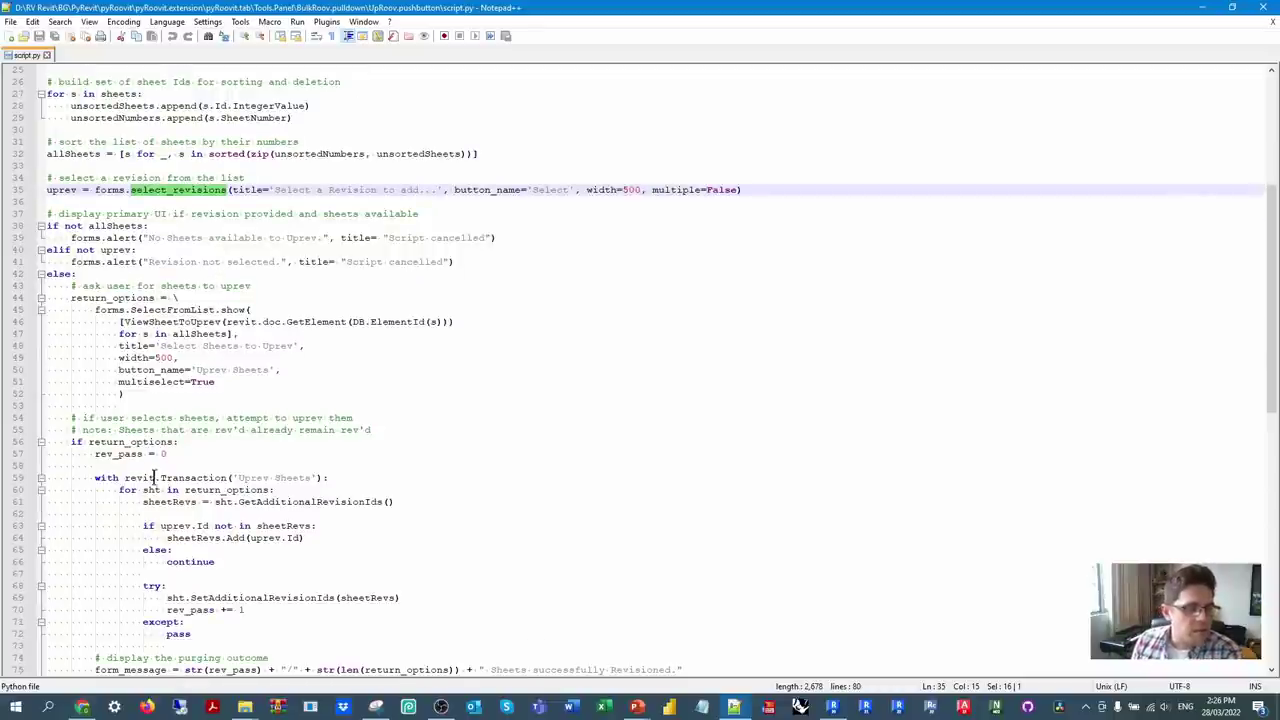
left_click(94, 226)
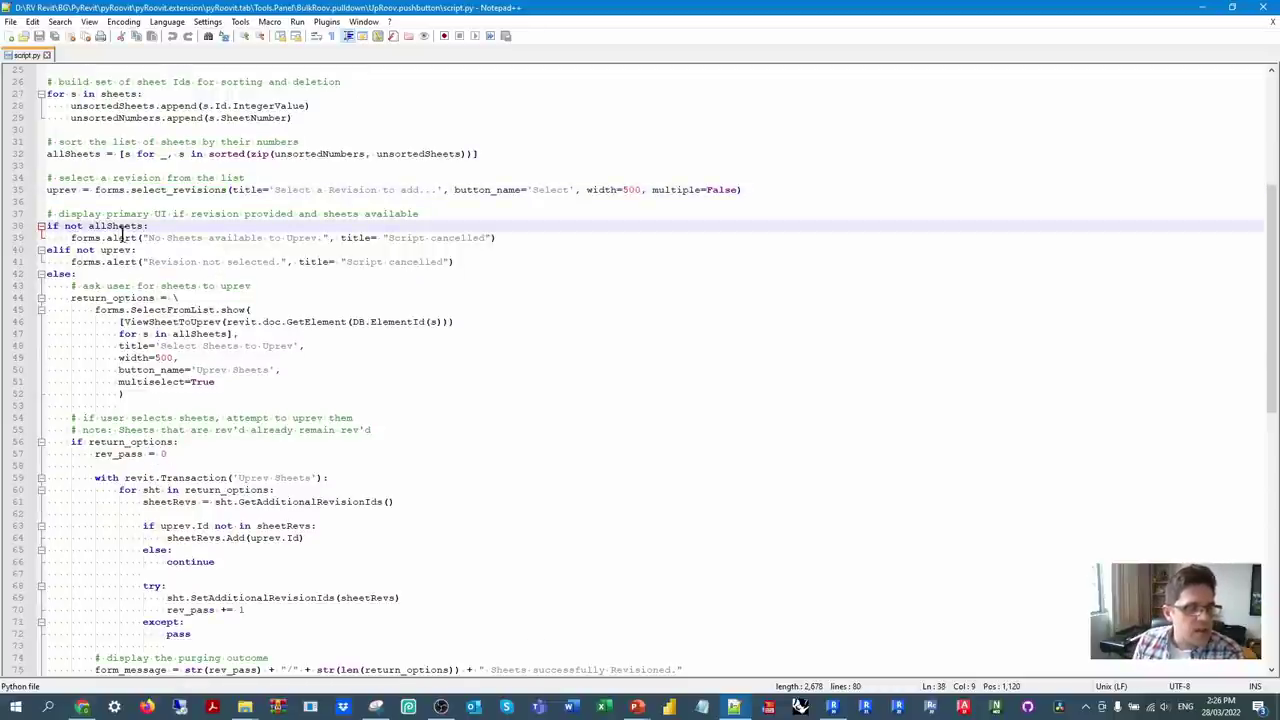
left_click(142, 250)
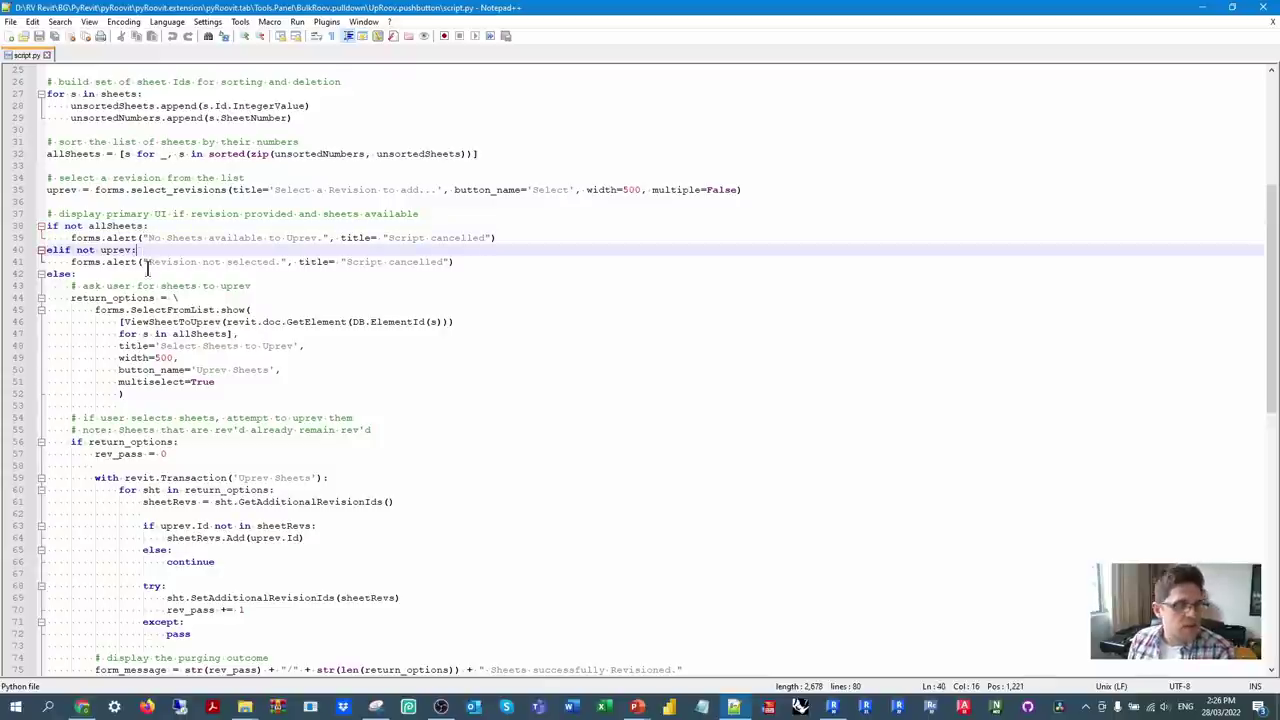
left_click(177, 261)
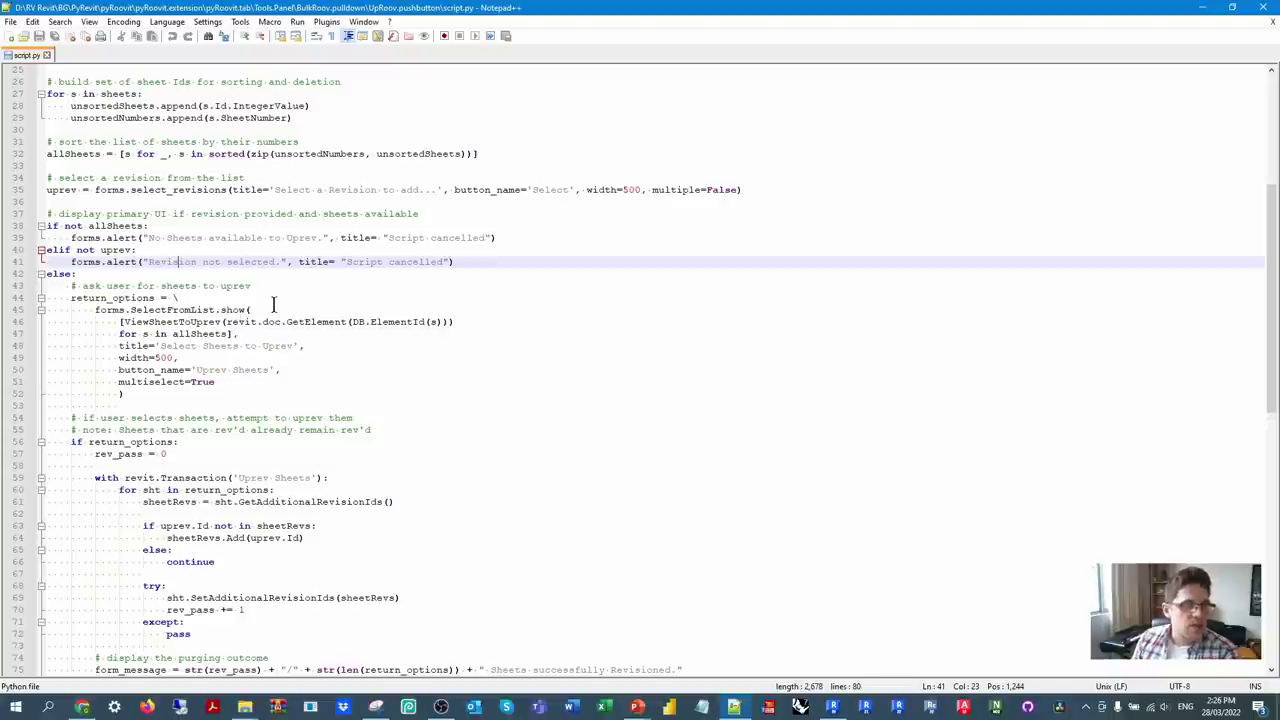
left_click(273, 307)
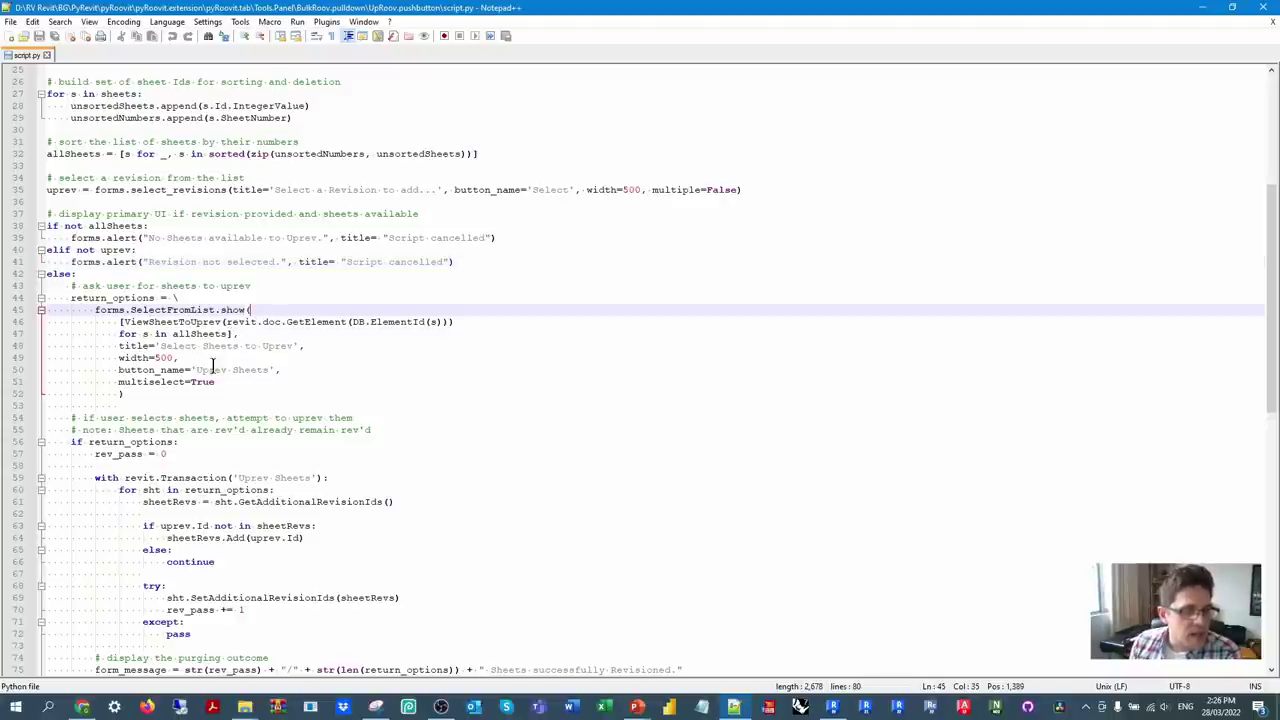
scroll(230, 372, "down", 4)
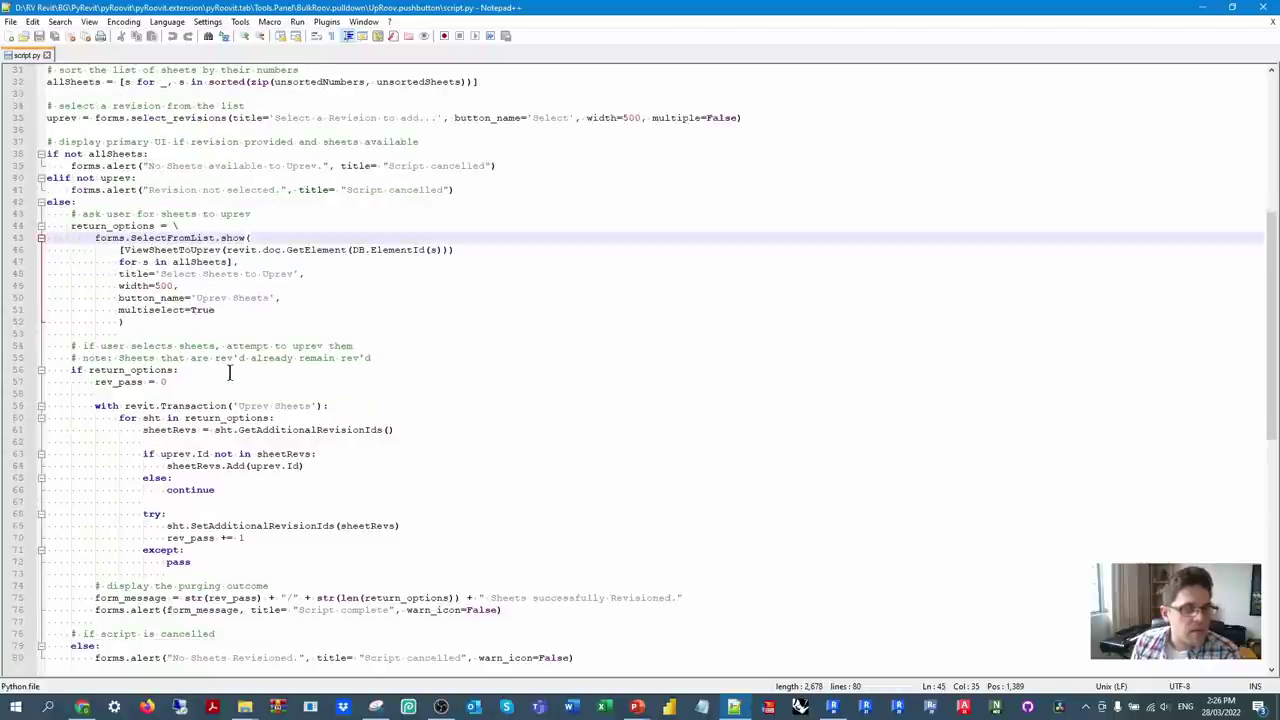
left_click(196, 298)
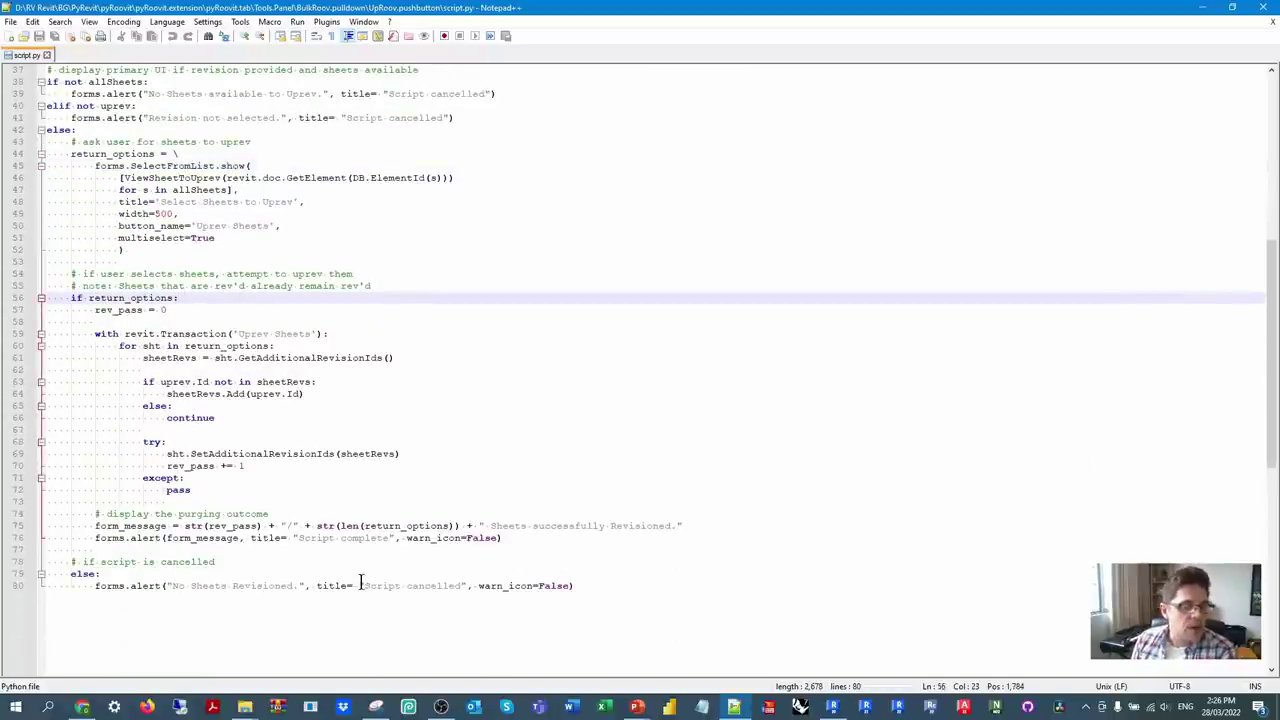
left_click(350, 334)
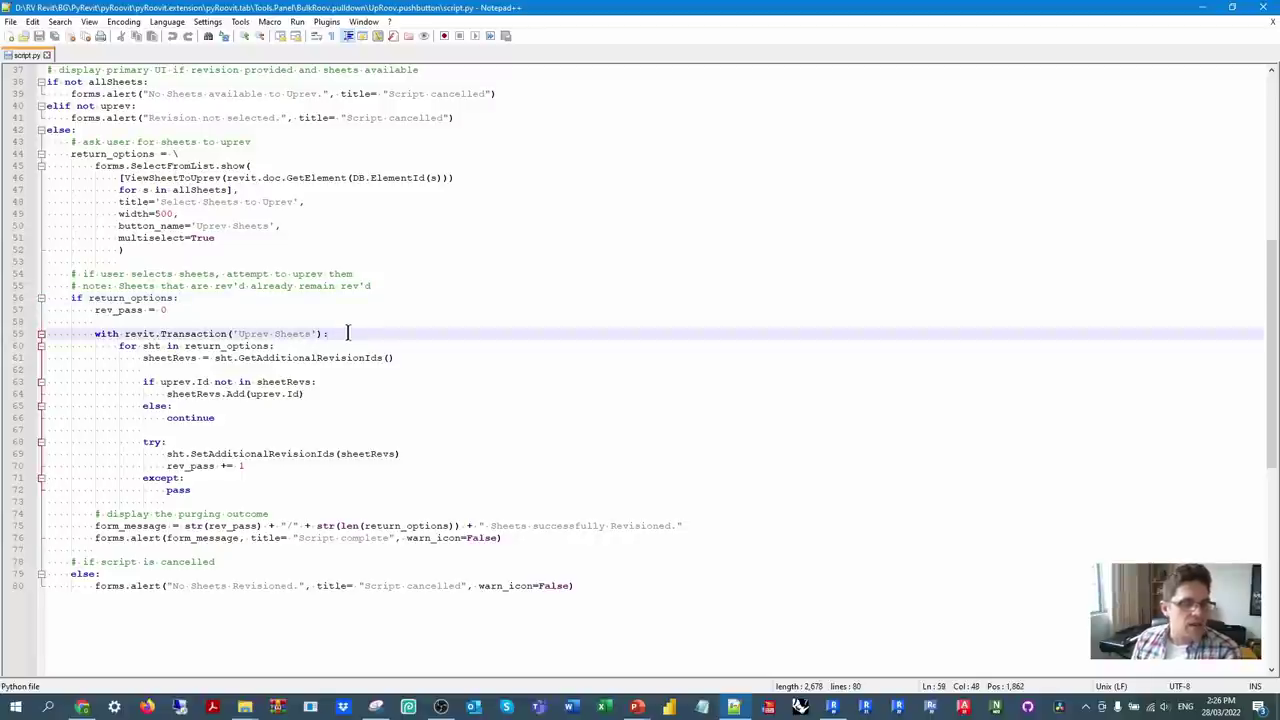
left_click(415, 358)
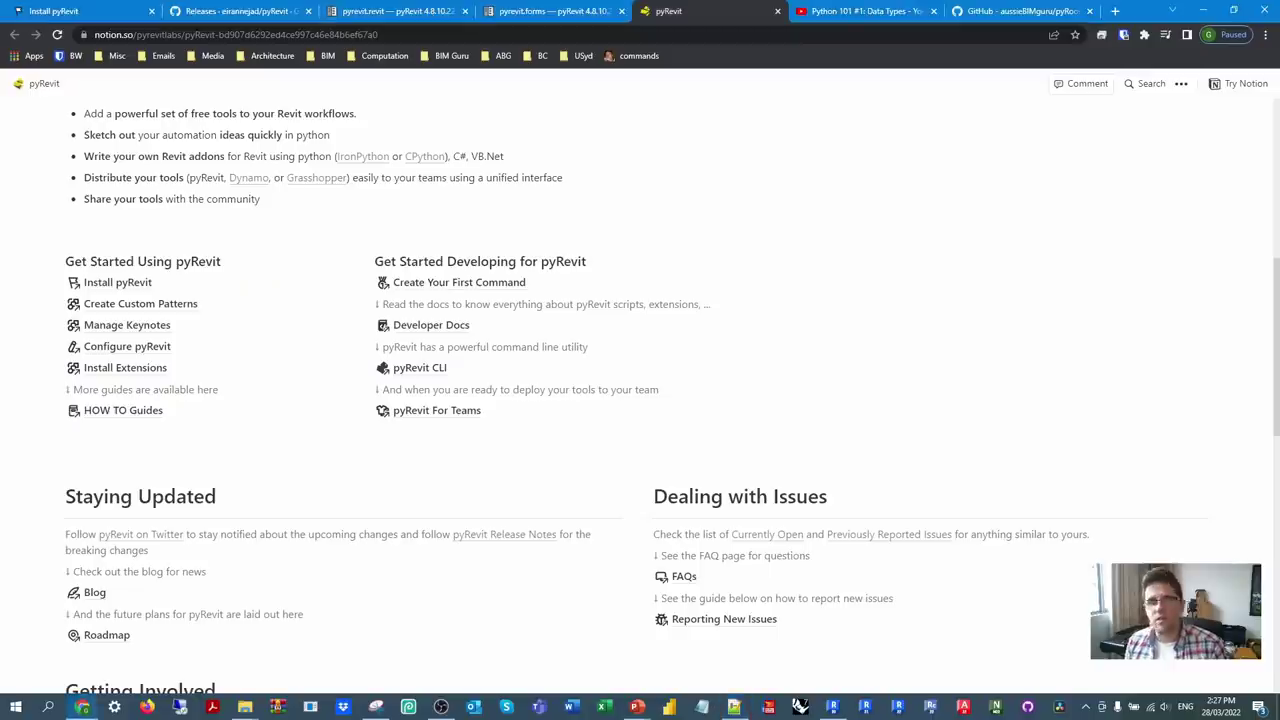
- Read the pyRoovit wiki's 'Installing and managing pyRoovit' page on GitHub, then minimise Chrome
left_click(1030, 10)
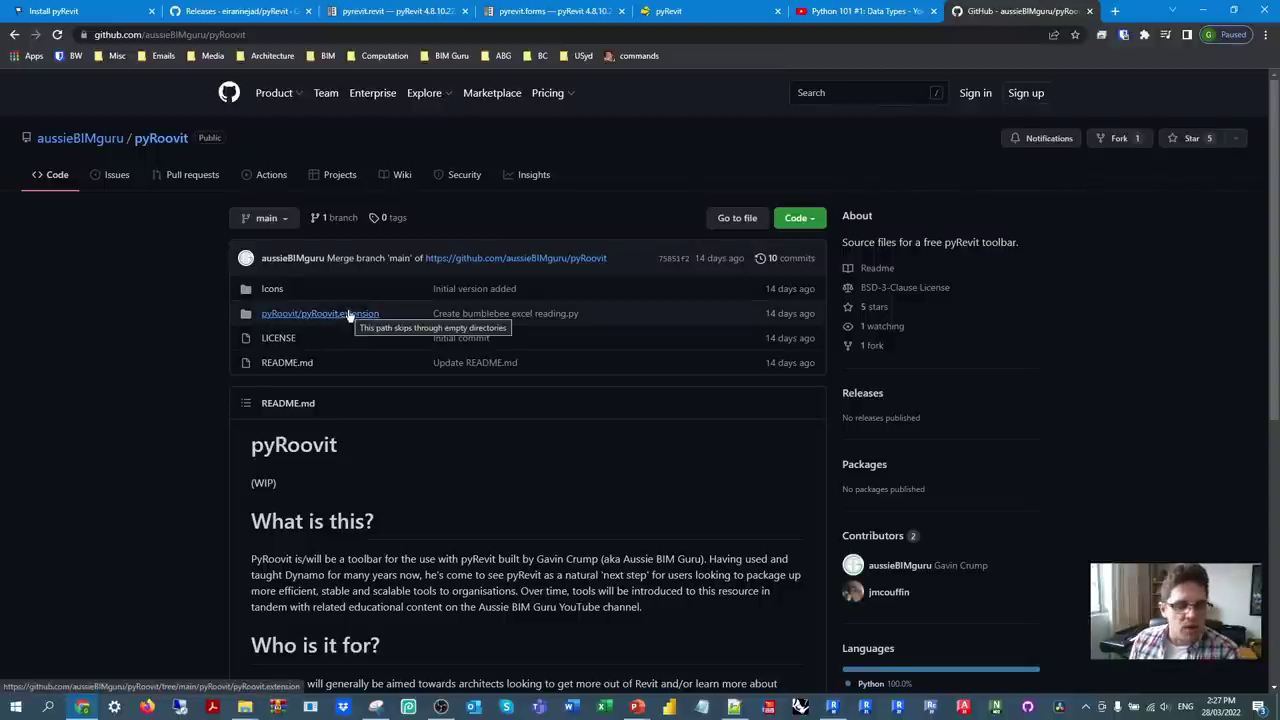
scroll(200, 314, "down", 5)
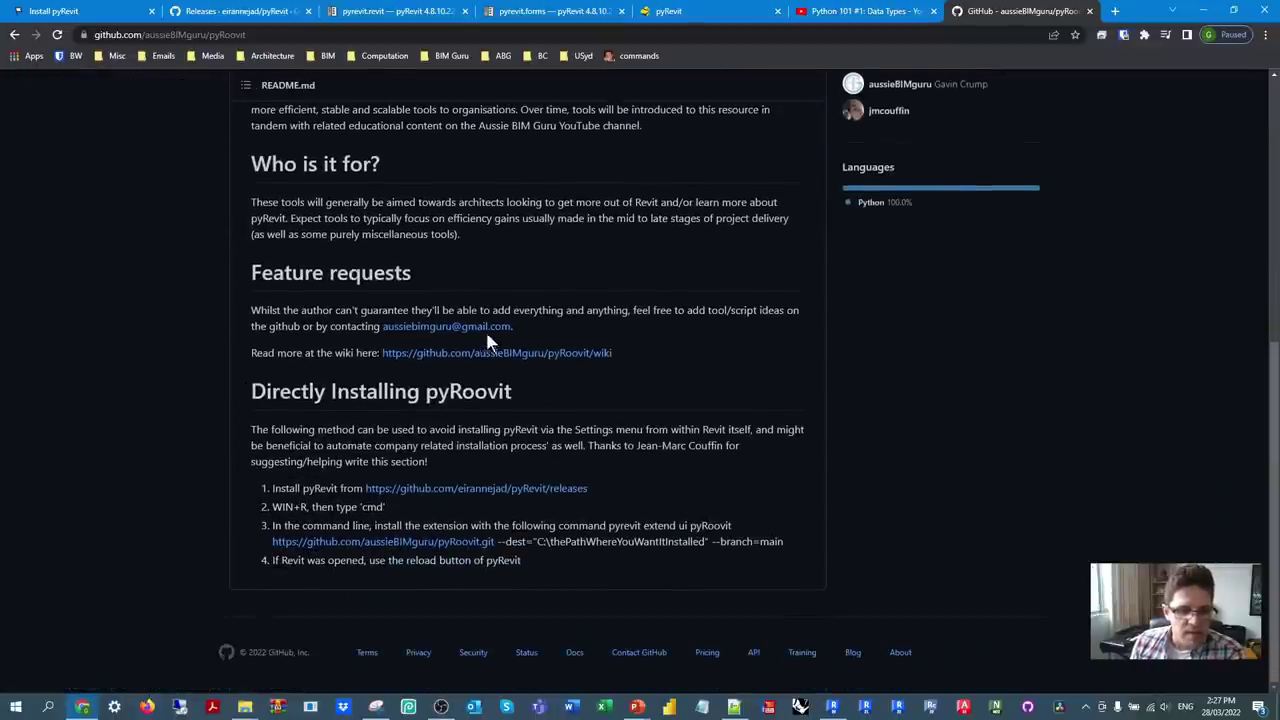
left_click(512, 354)
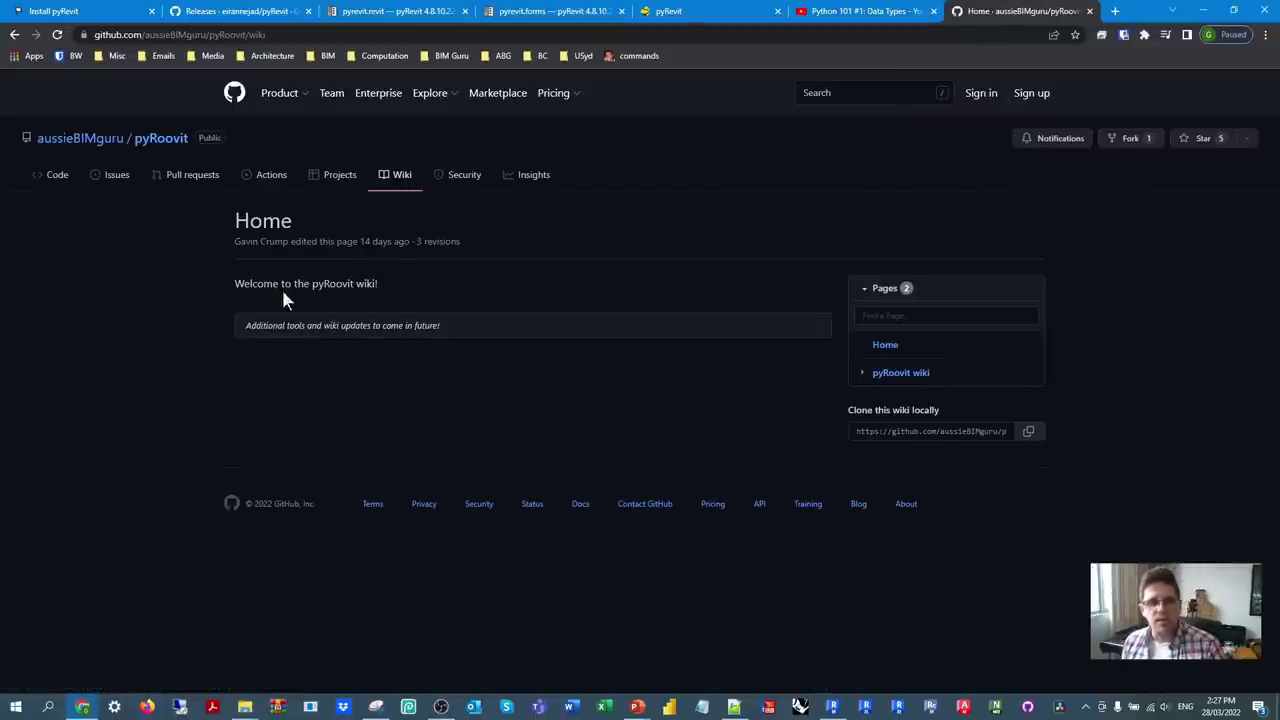
left_click(862, 372)
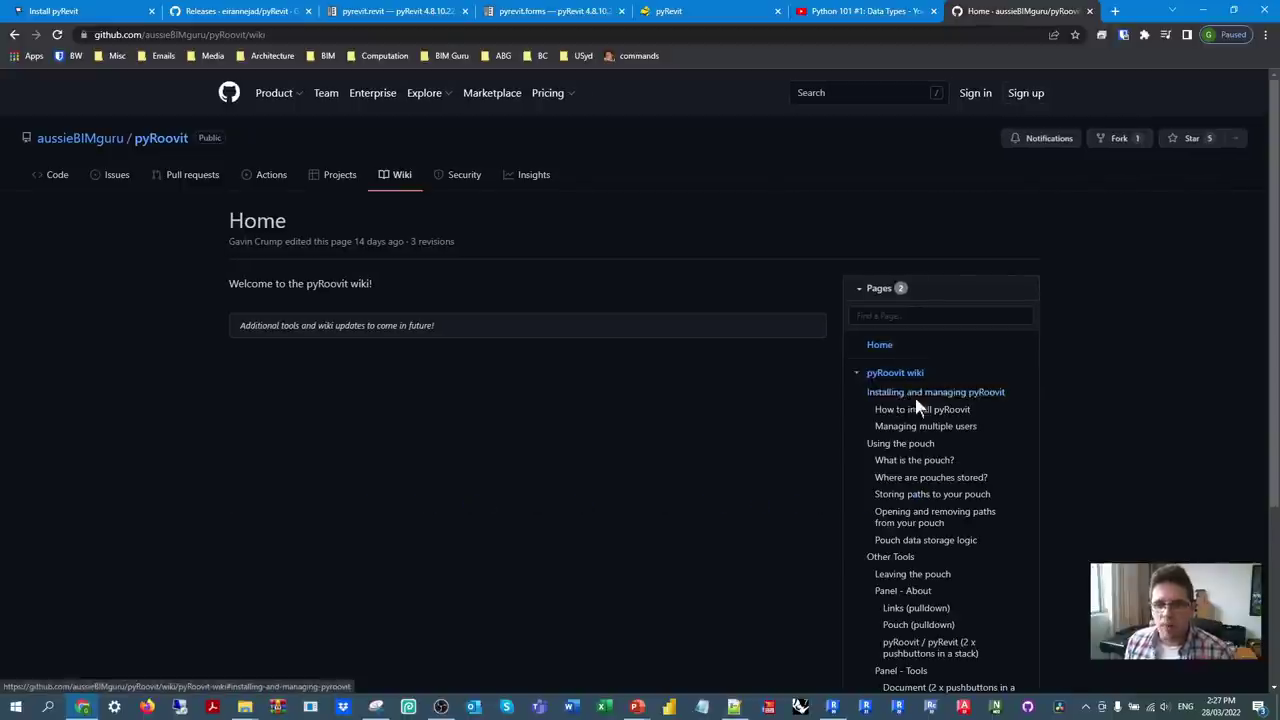
left_click(905, 394)
scroll(194, 373, "down", 6)
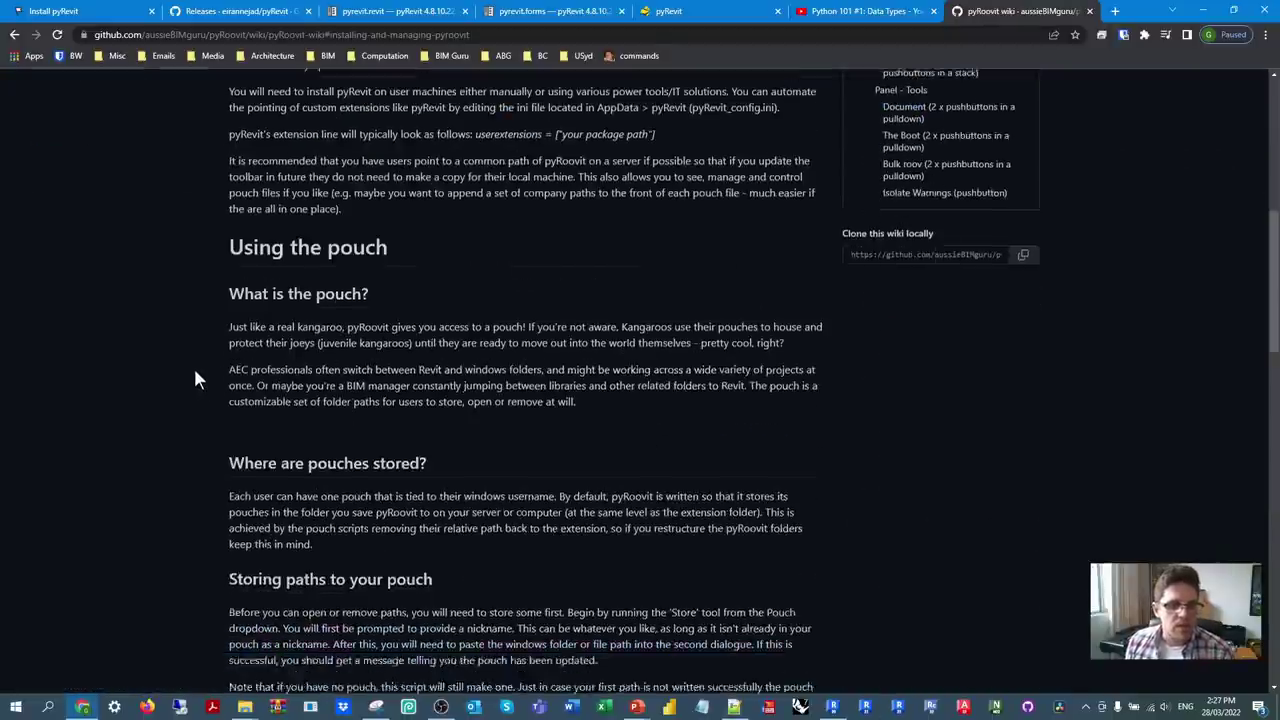
scroll(195, 380, "down", 10)
scroll(196, 385, "down", 2)
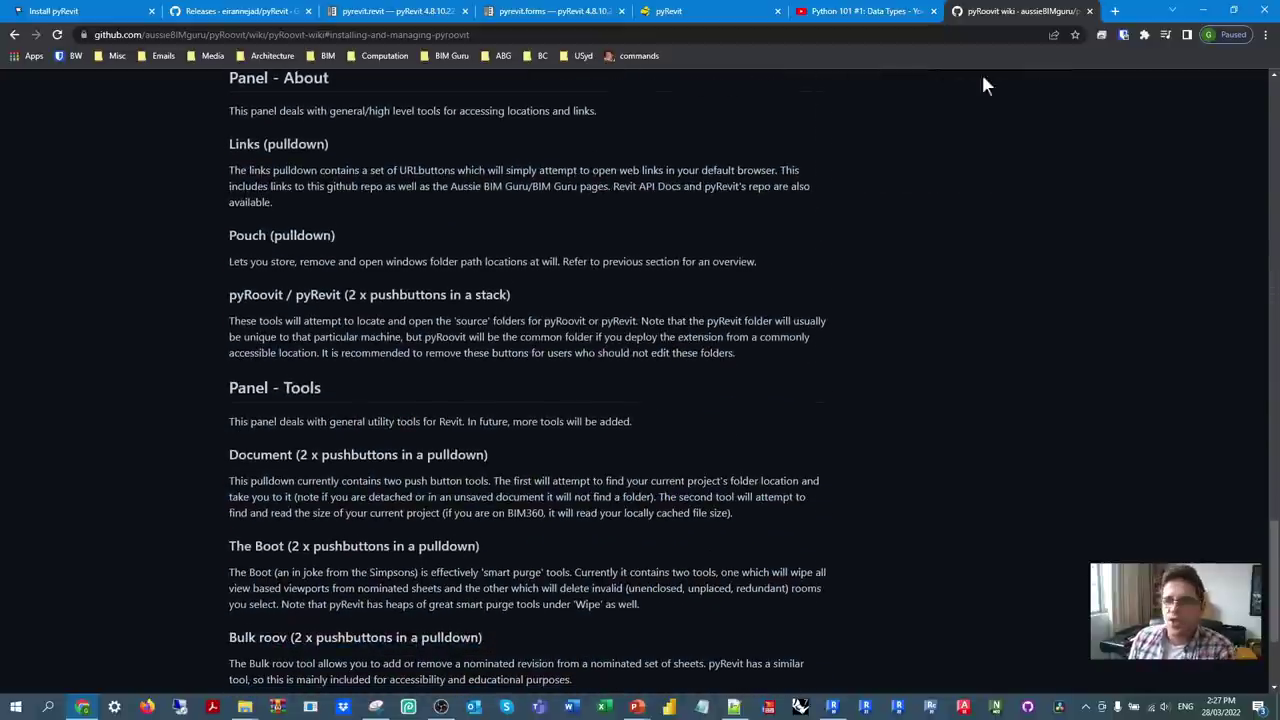
left_click(1203, 10)
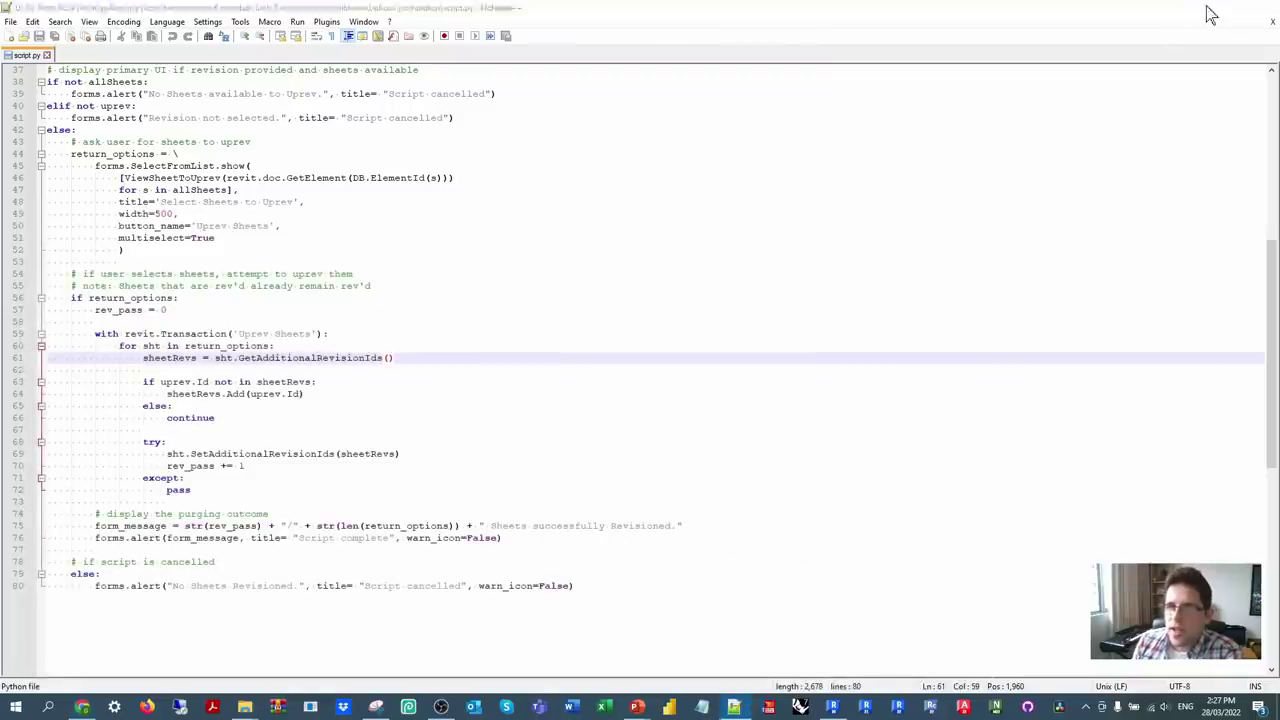
- Open the stored Family Library folder via pyRoovit's Pouch > Open, then close it
left_click(1203, 8)
left_click(359, 38)
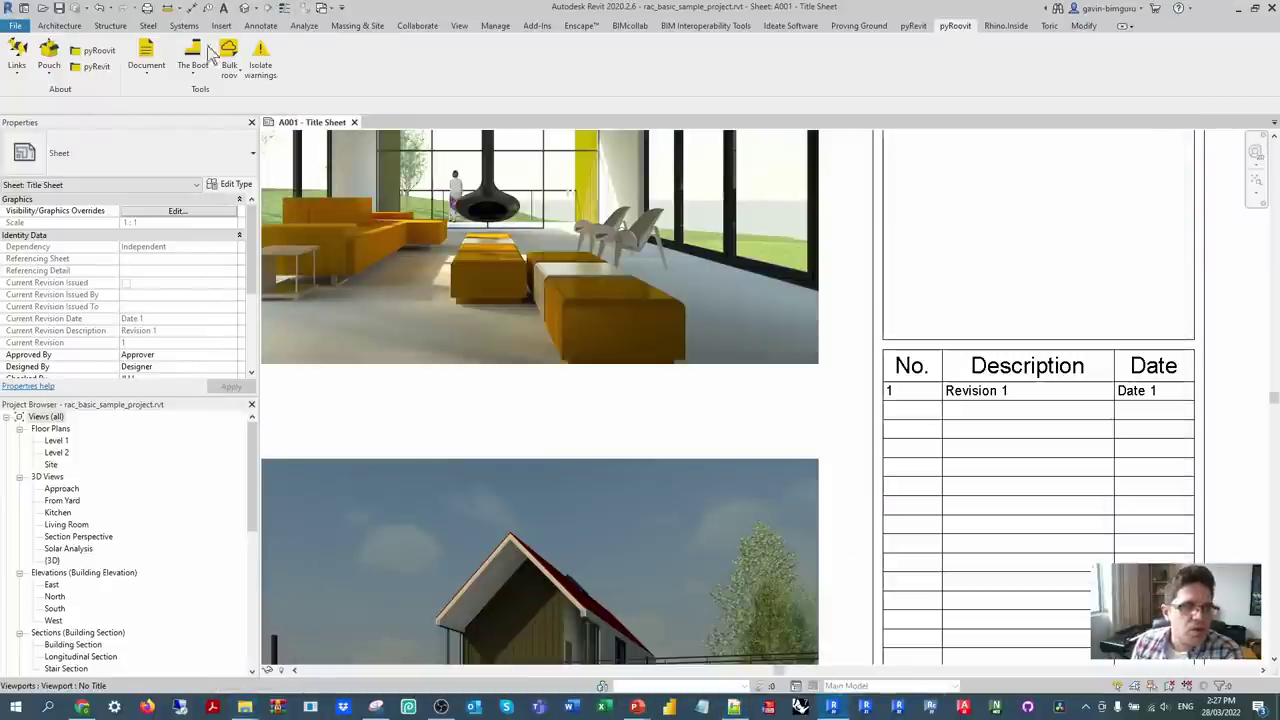
left_click(48, 62)
left_click(62, 117)
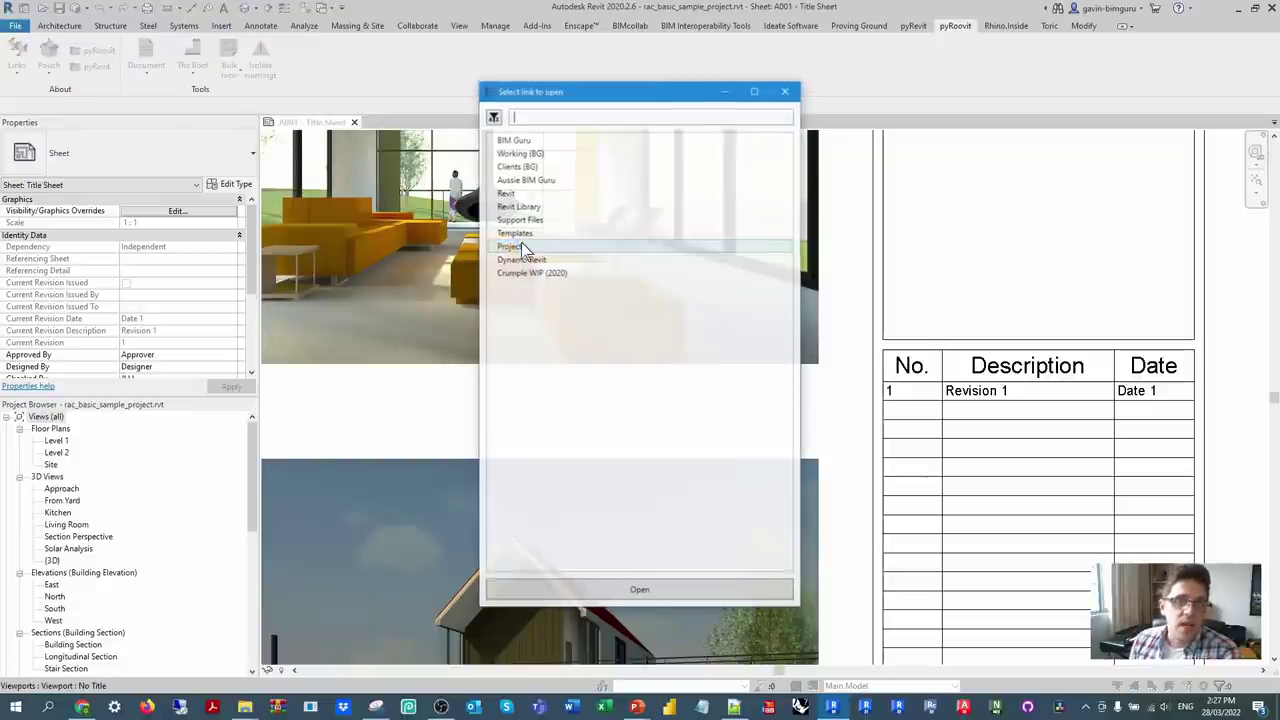
left_click(520, 204)
left_click(647, 597)
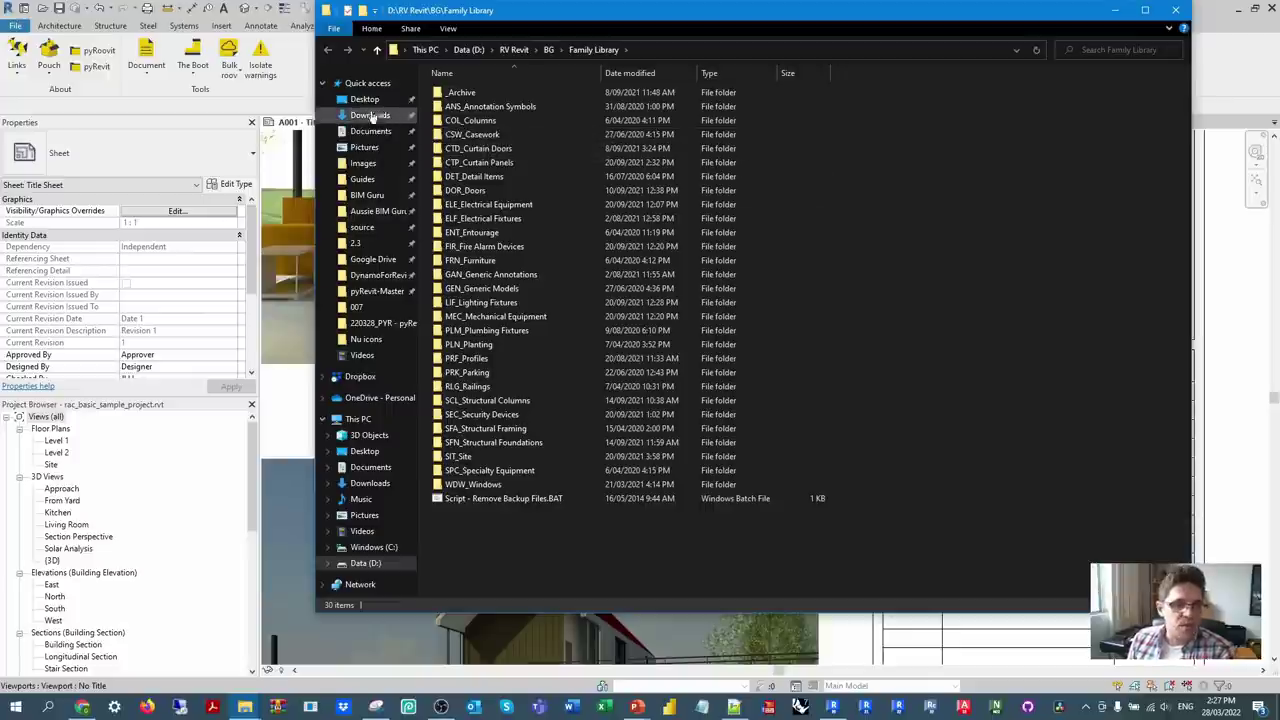
left_click(1175, 10)
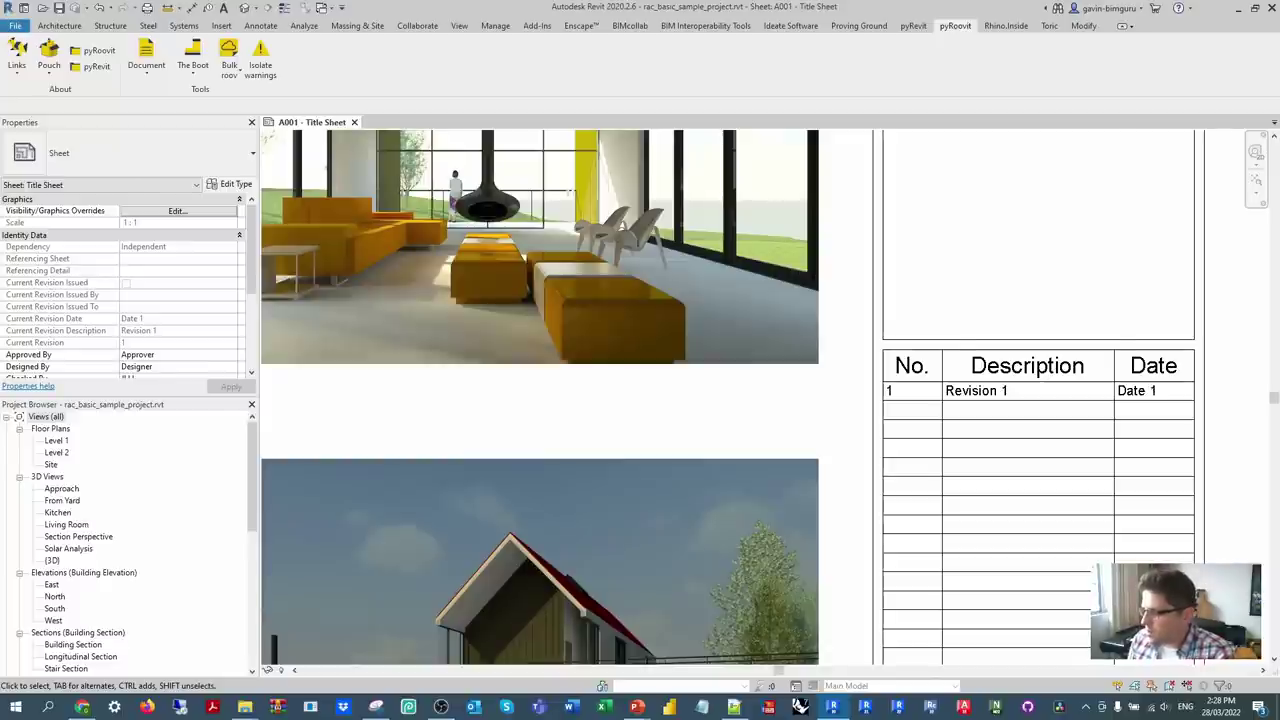
- Switch back to the PowerPoint presentation with Alt+Tab
key("alt+Tab")
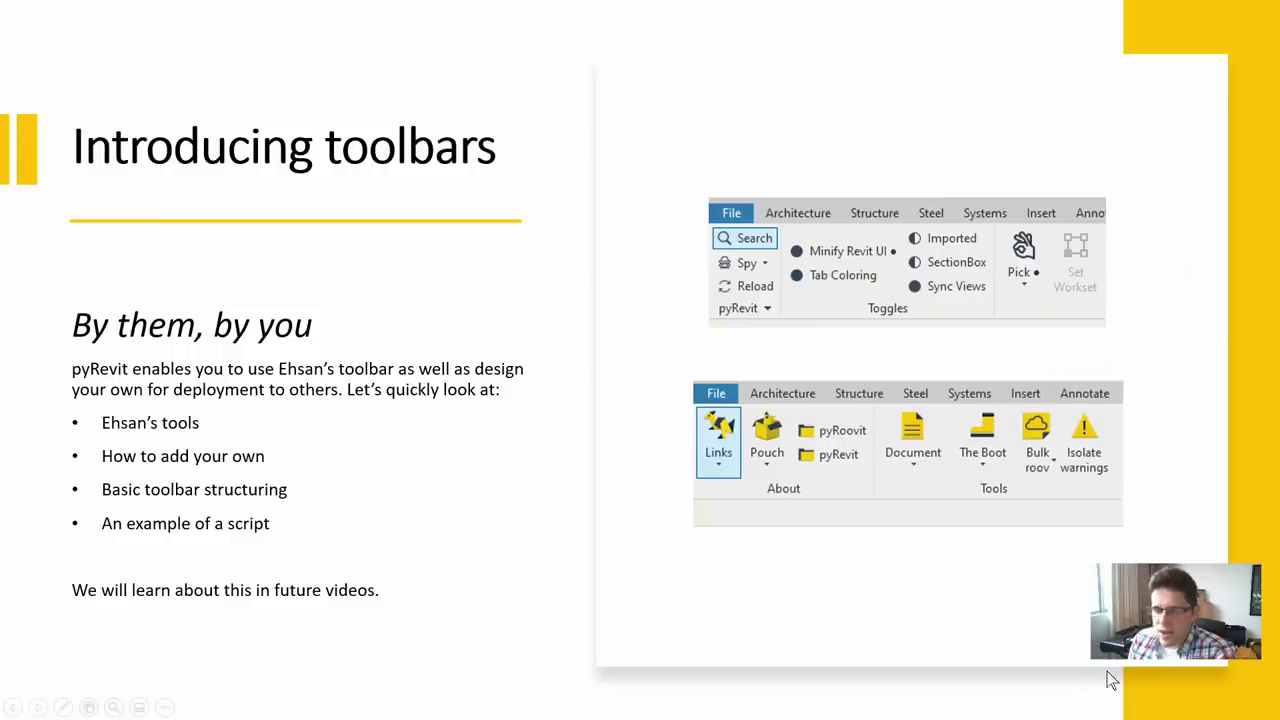